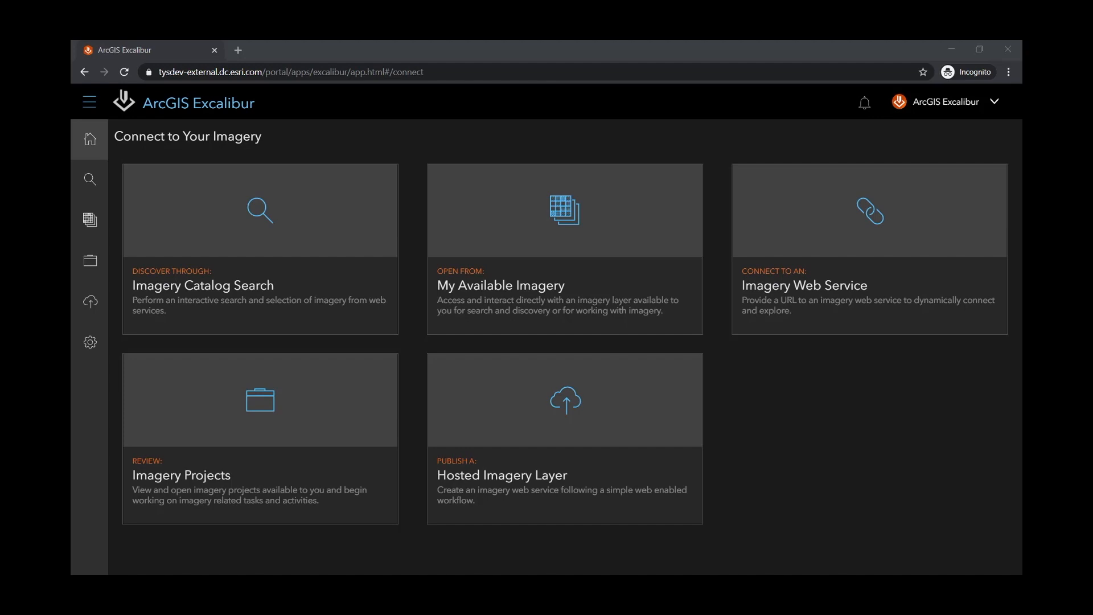
# Step: Enter the Landsat8_Views ImageServer URL for an ArcGIS Imagery Layer web service connection, and dismiss it without connecting
pyautogui.click(882, 278)
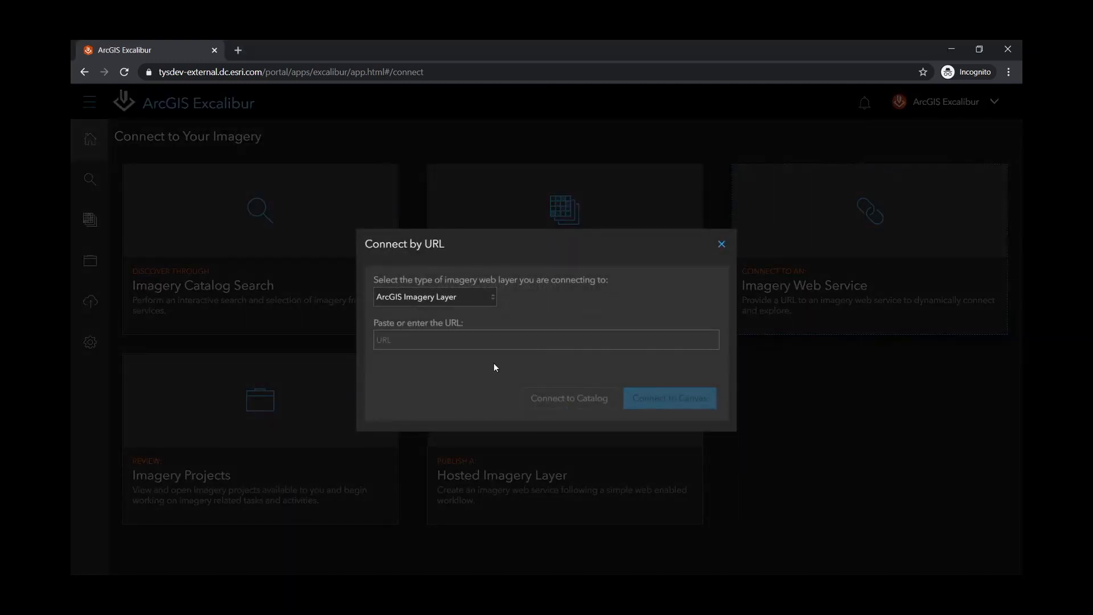
pyautogui.click(430, 343)
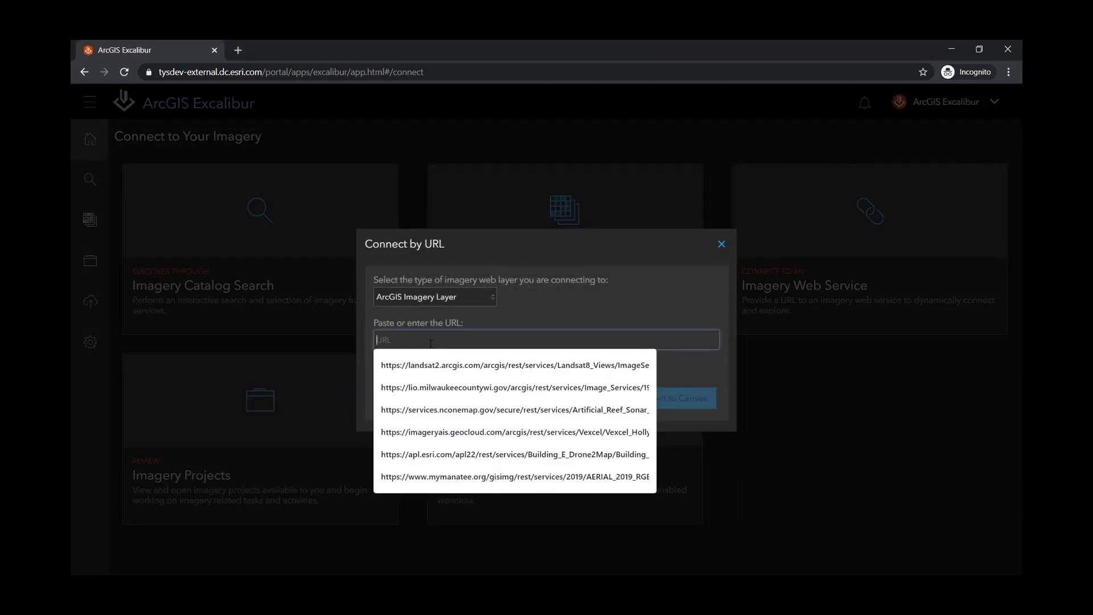
pyautogui.click(414, 360)
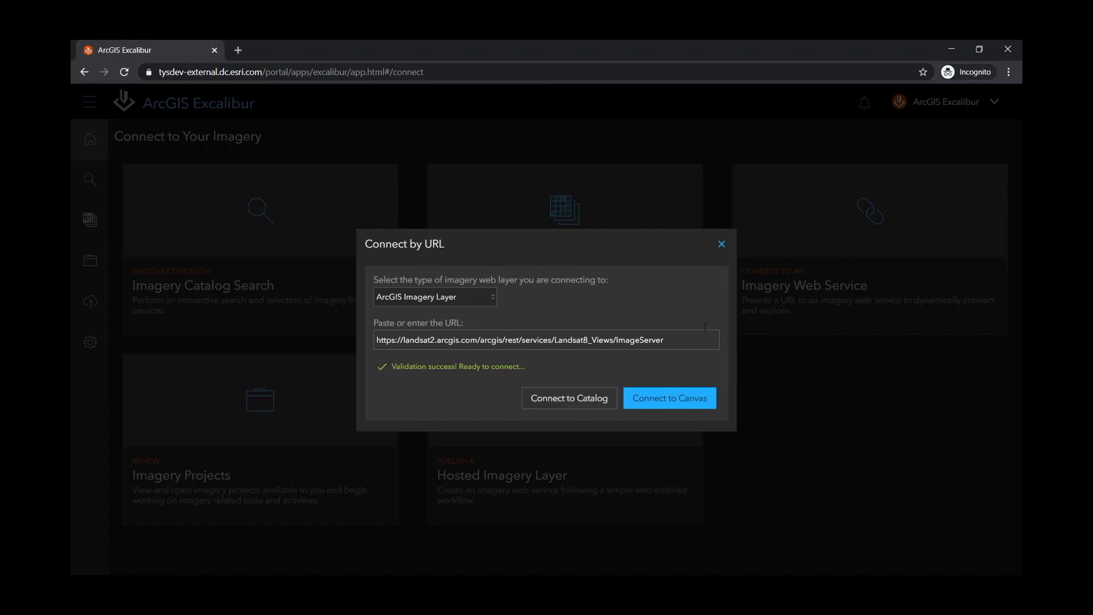
pyautogui.click(721, 246)
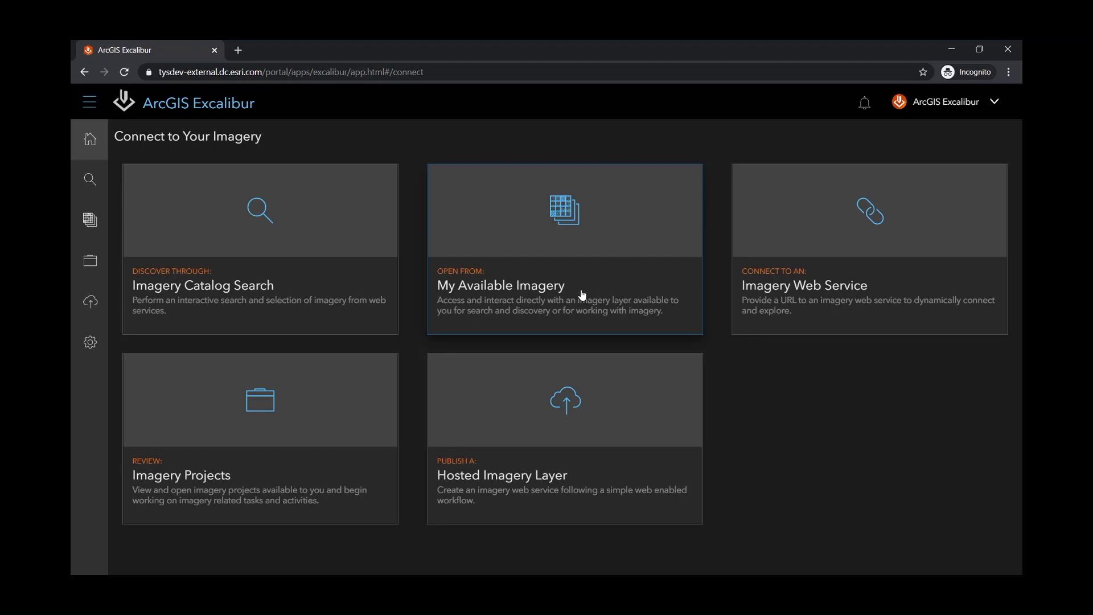
# Step: Browse the available imagery layers and filter them by the title text "panc"
pyautogui.click(583, 295)
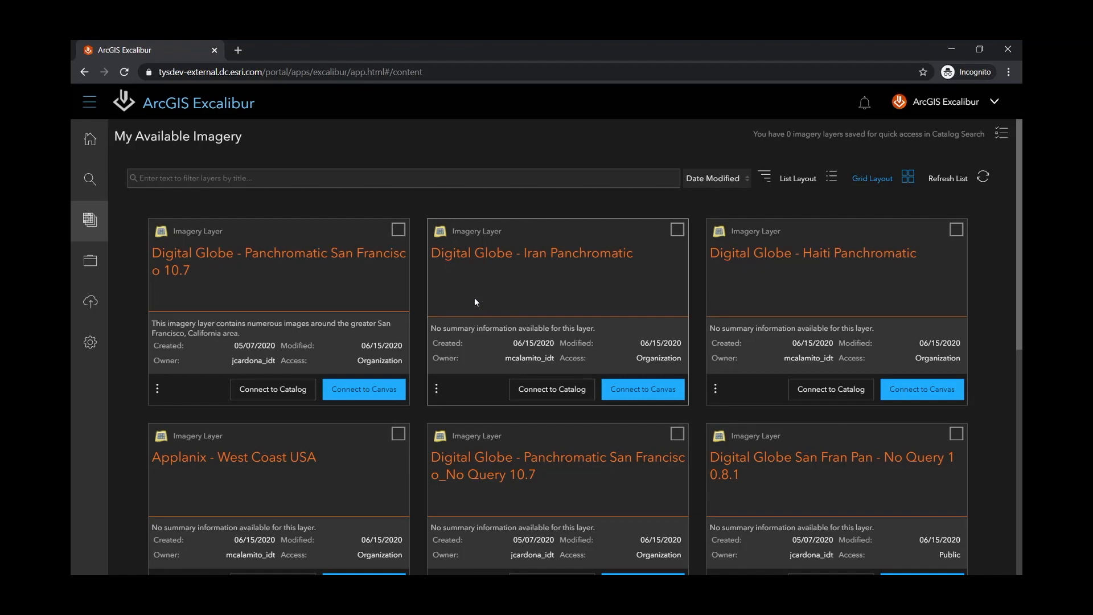
pyautogui.scroll(-4, 473, 297)
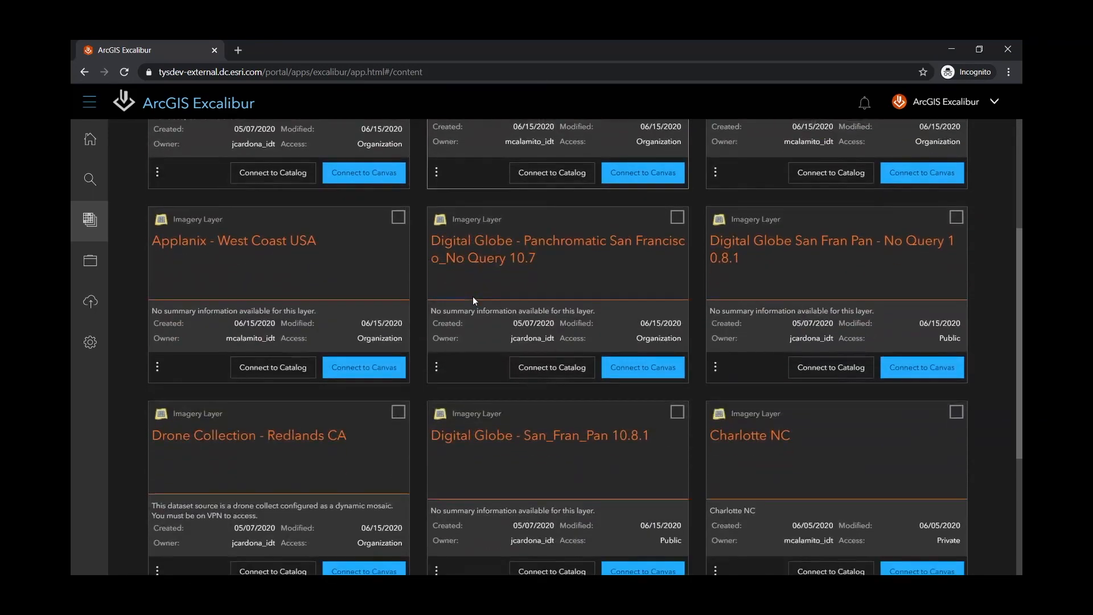
pyautogui.scroll(-4, 473, 296)
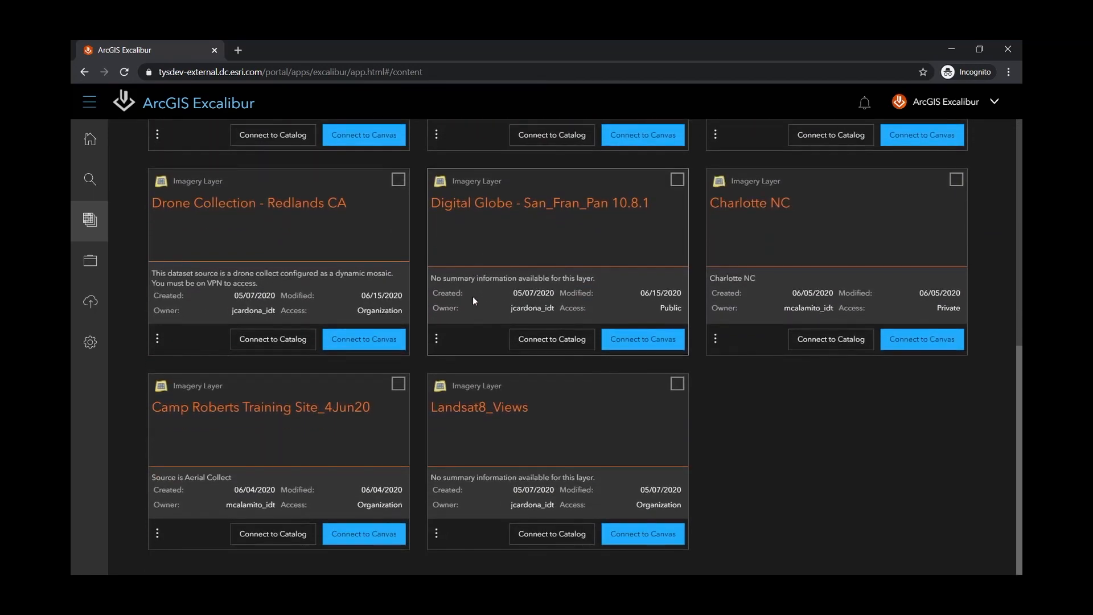
pyautogui.scroll(8, 473, 296)
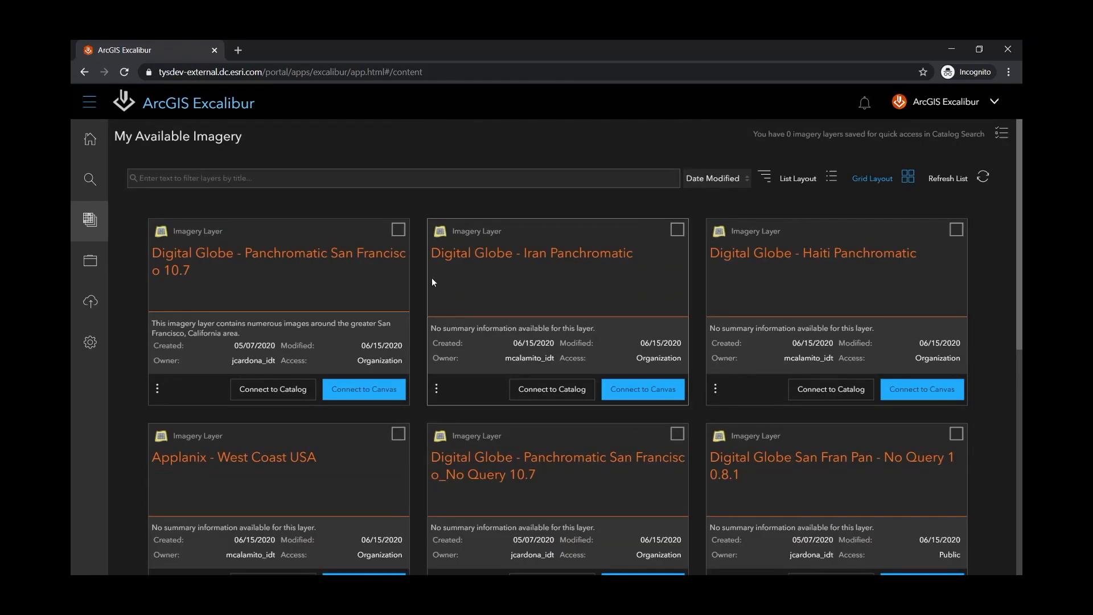
pyautogui.click(335, 176)
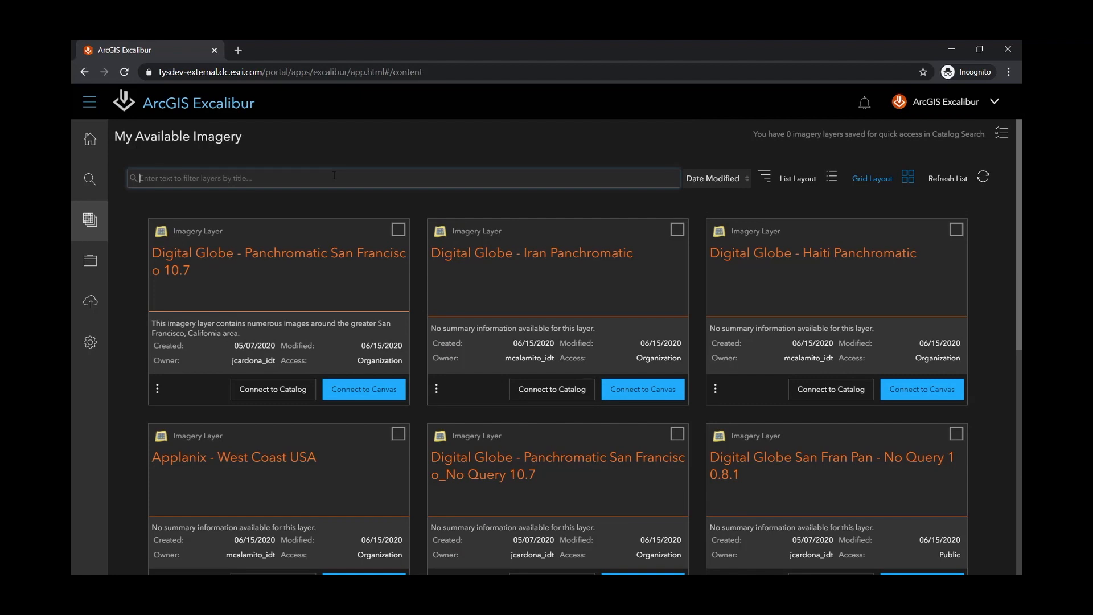
pyautogui.write('panc')
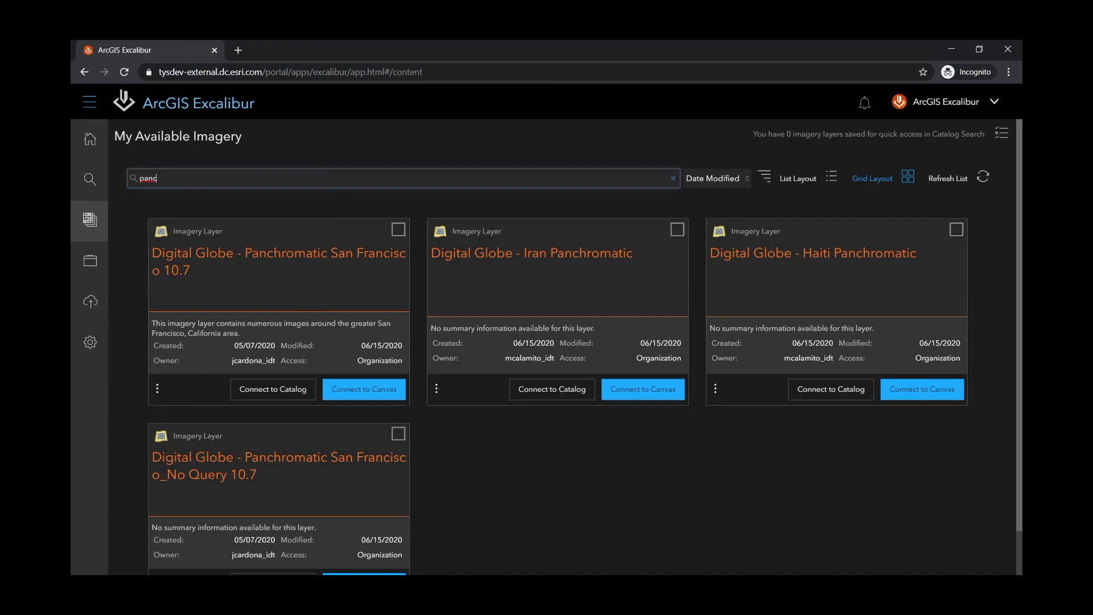
# Step: Review the details and additional layer information of the Digital Globe - Panchromatic San Francisco 10.7 imagery layer
pyautogui.click(157, 390)
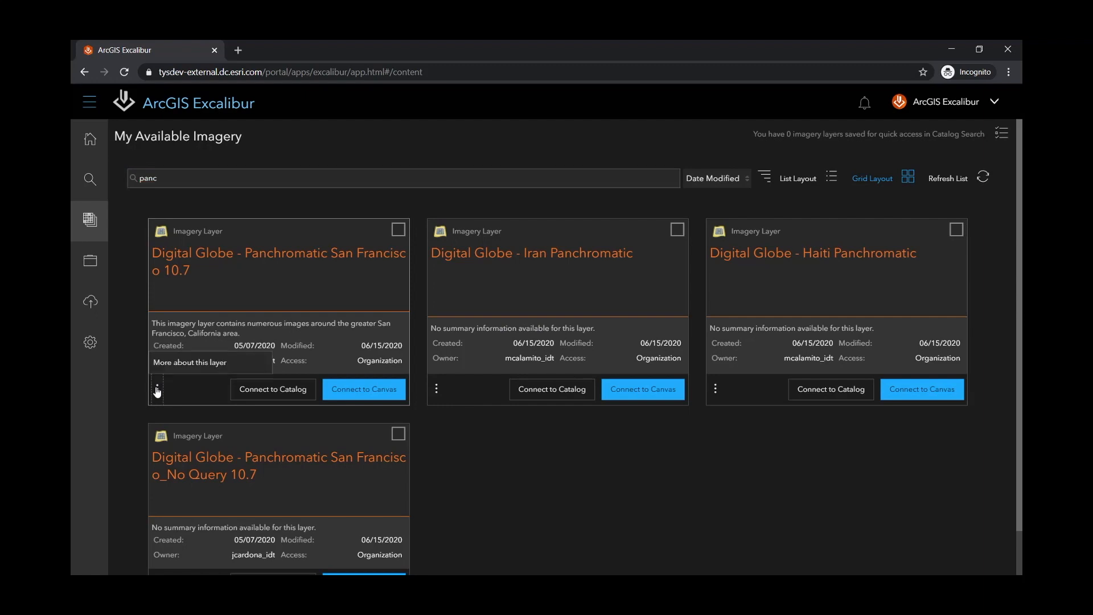
pyautogui.click(203, 363)
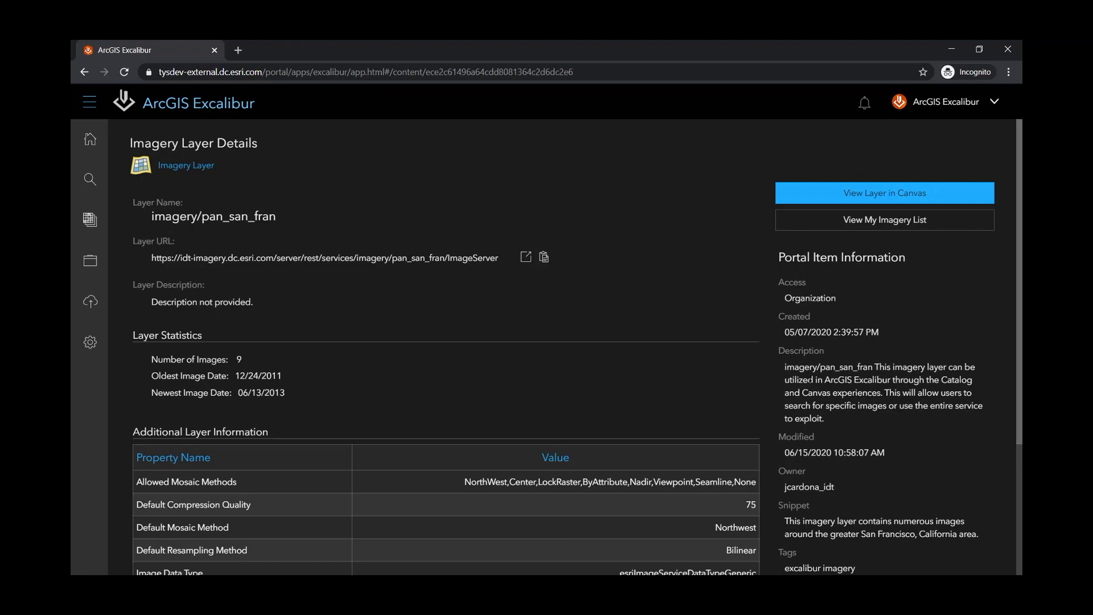
pyautogui.scroll(-2, 792, 376)
pyautogui.scroll(-2, 791, 376)
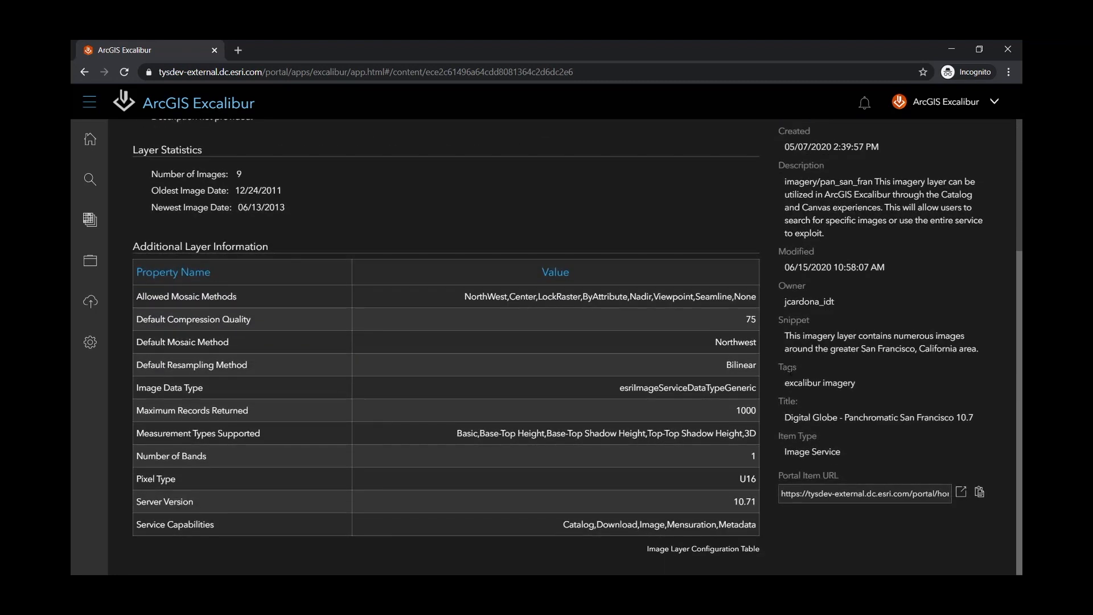
pyautogui.scroll(2, 516, 364)
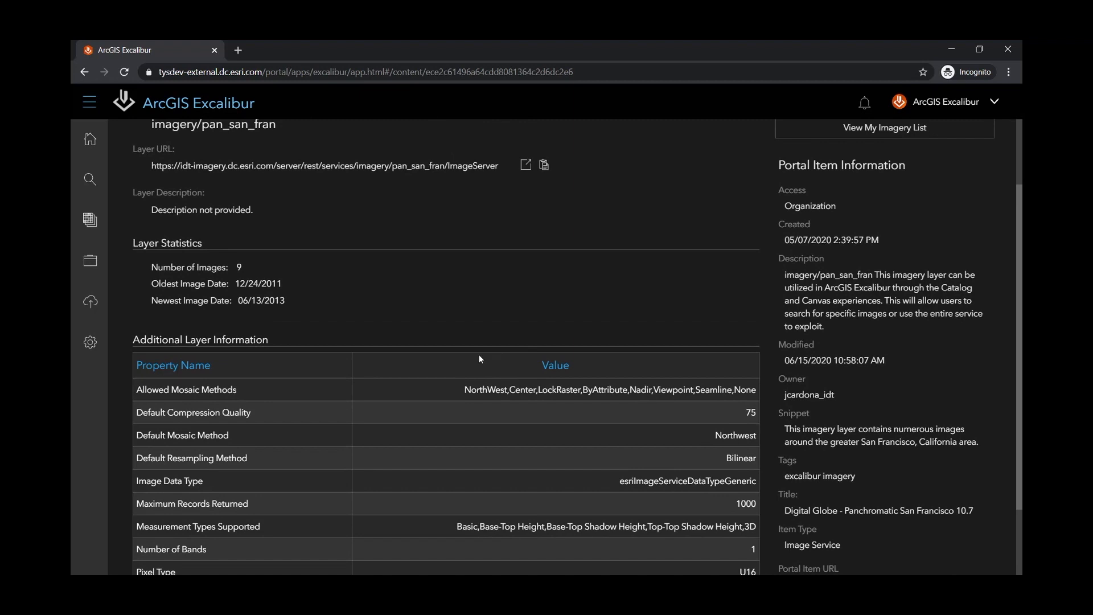
pyautogui.scroll(2, 385, 405)
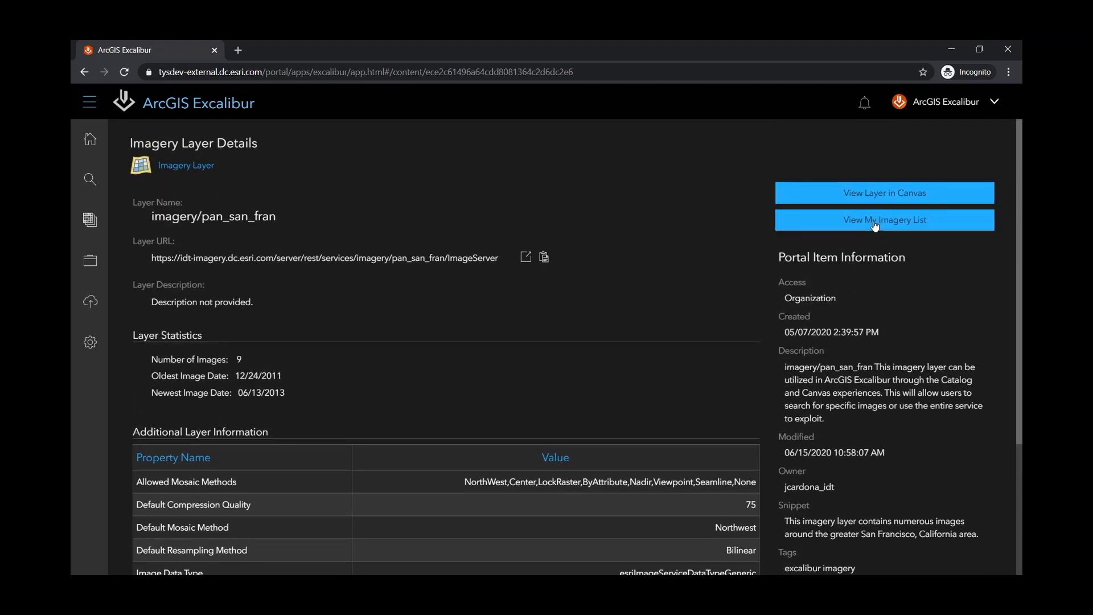
# Step: Return to the imagery list and connect the Digital Globe - Panchromatic San Francisco 10.7 layer to the catalog search
pyautogui.click(875, 226)
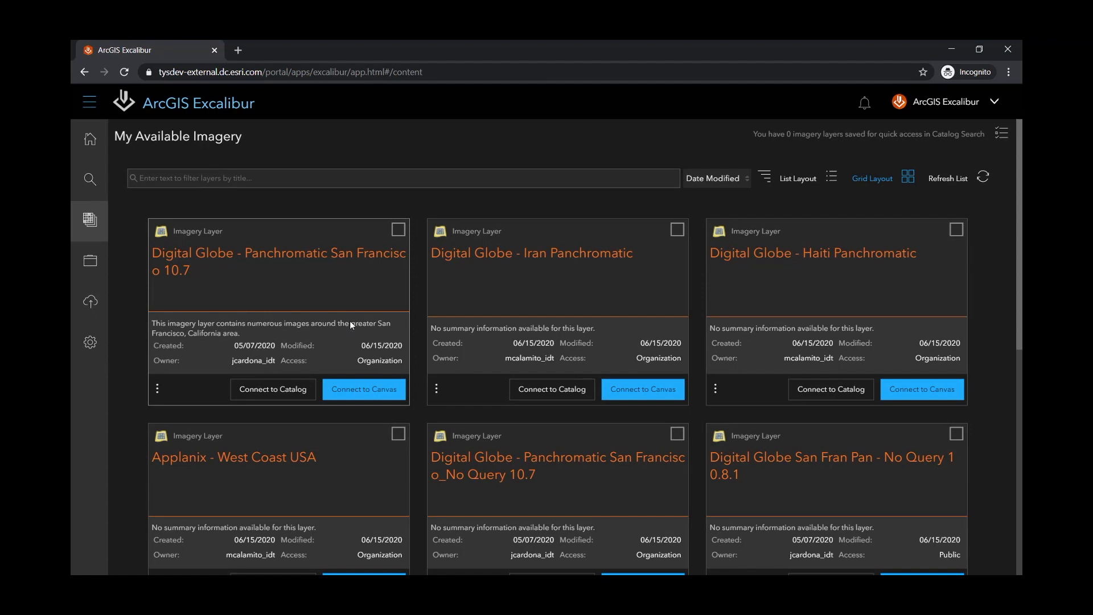
pyautogui.click(356, 389)
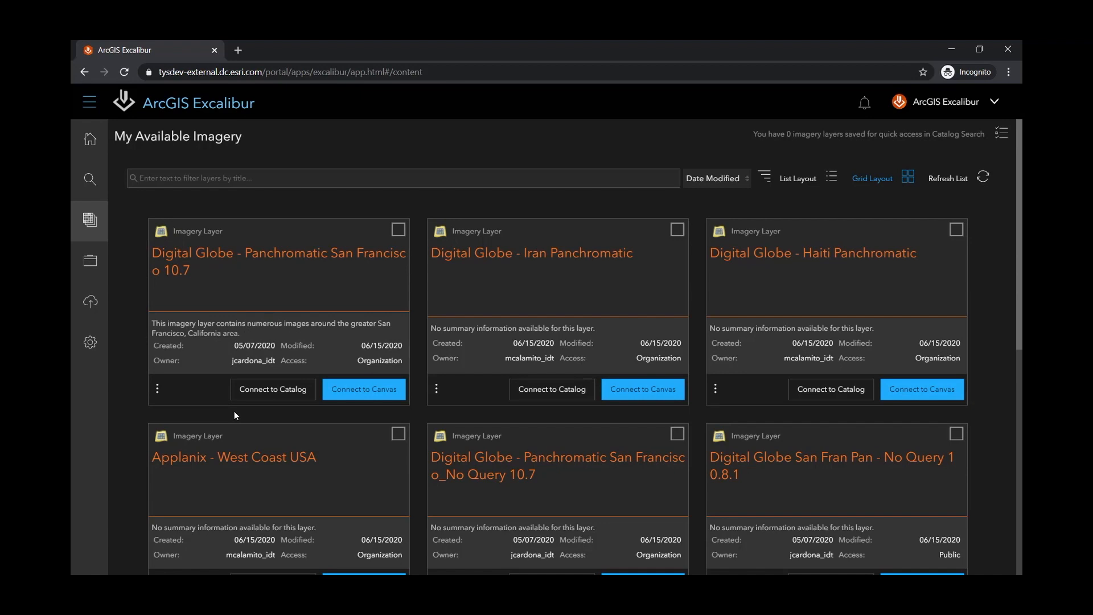
pyautogui.click(265, 390)
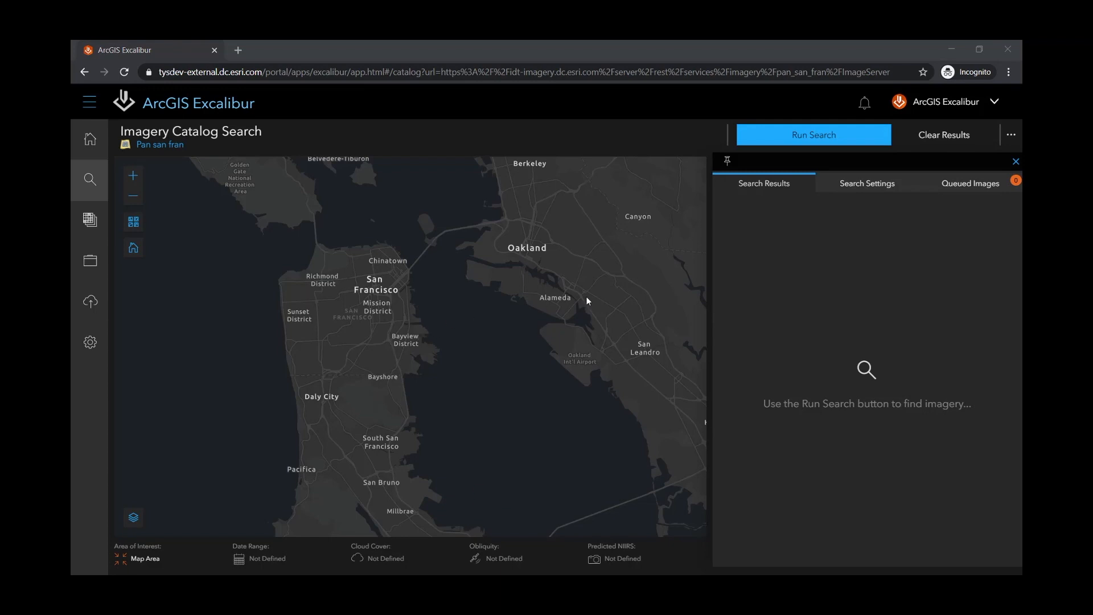
# Step: Sketch a rectangular area of interest filter on the map around the city of San Francisco
pyautogui.click(871, 185)
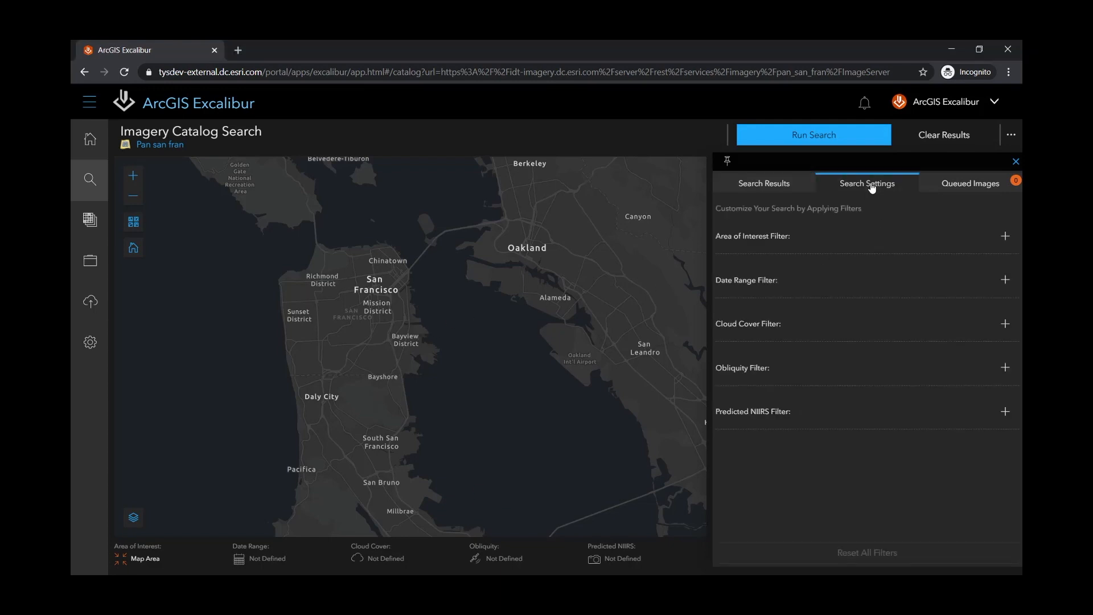
pyautogui.click(1004, 238)
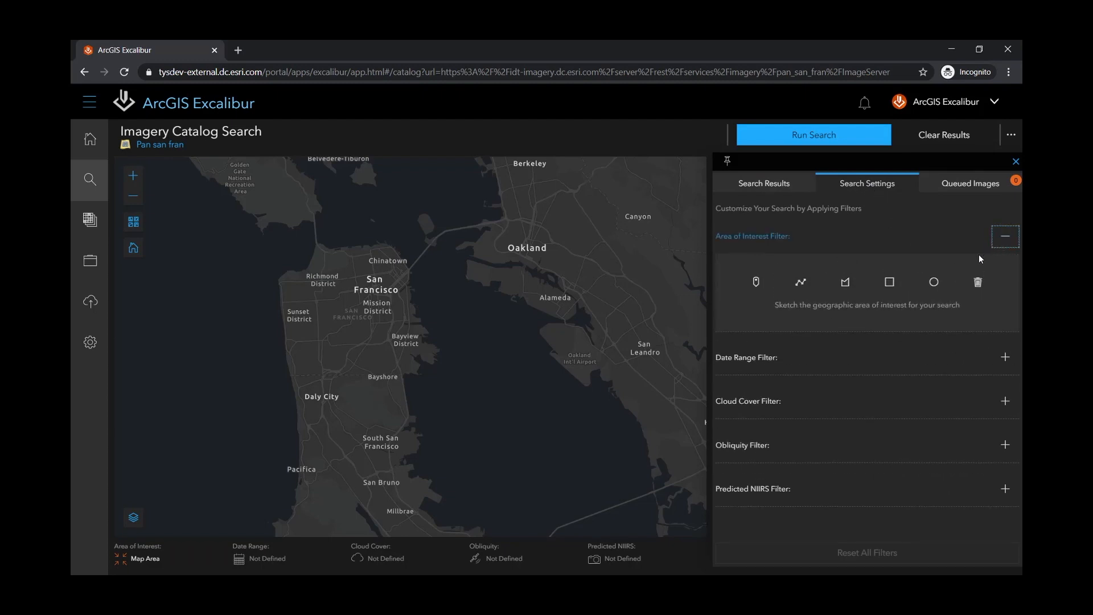
pyautogui.click(889, 282)
pyautogui.moveTo(279, 242); pyautogui.dragTo(439, 357)
# Step: Set the date range filter's end date to 06/07/2013 and run the imagery search
pyautogui.click(1004, 357)
pyautogui.click(936, 340)
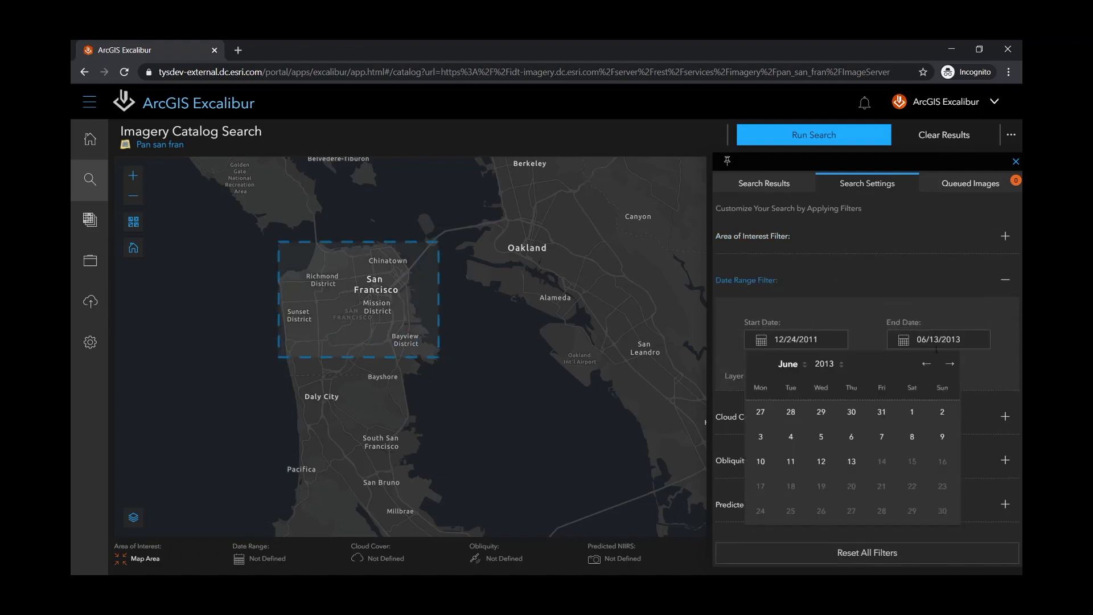
pyautogui.click(882, 438)
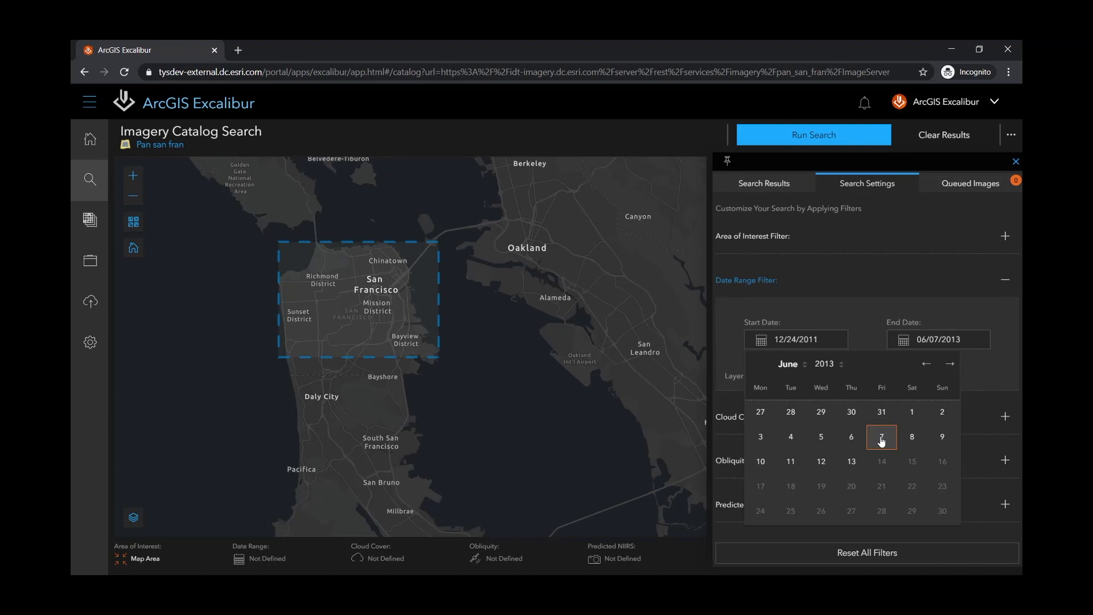
pyautogui.click(812, 140)
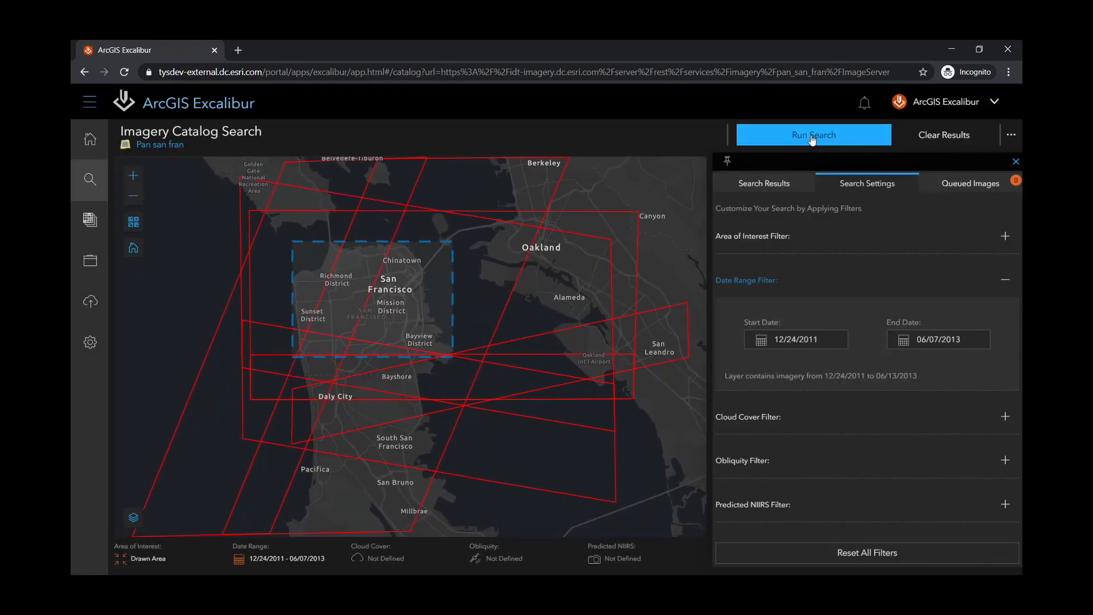
# Step: Queue the image 13JAN12195916 from the search results and review its metadata
pyautogui.click(754, 186)
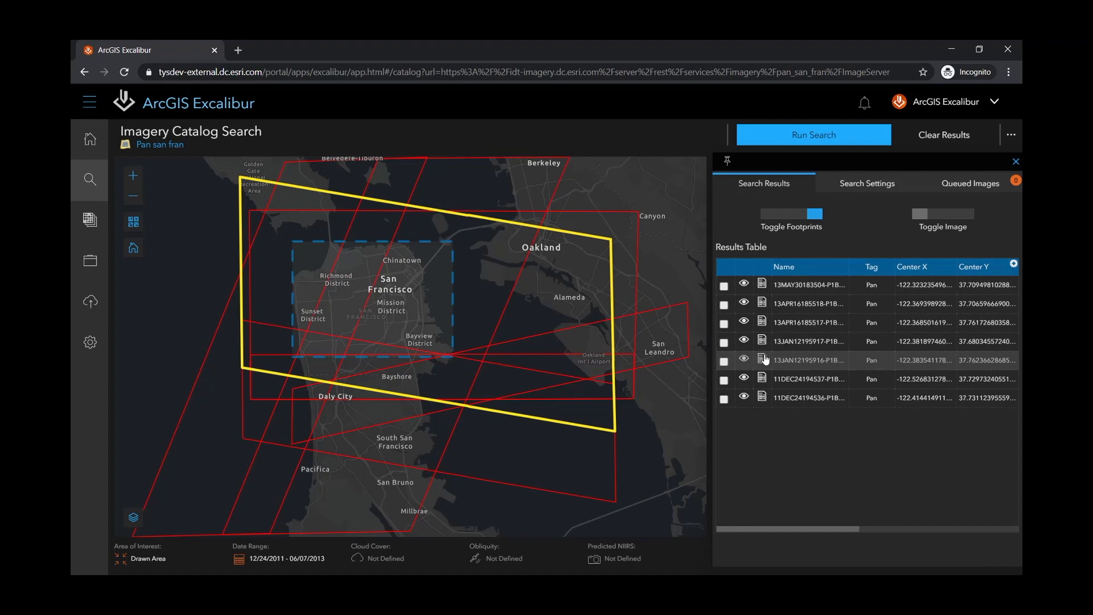
pyautogui.click(724, 361)
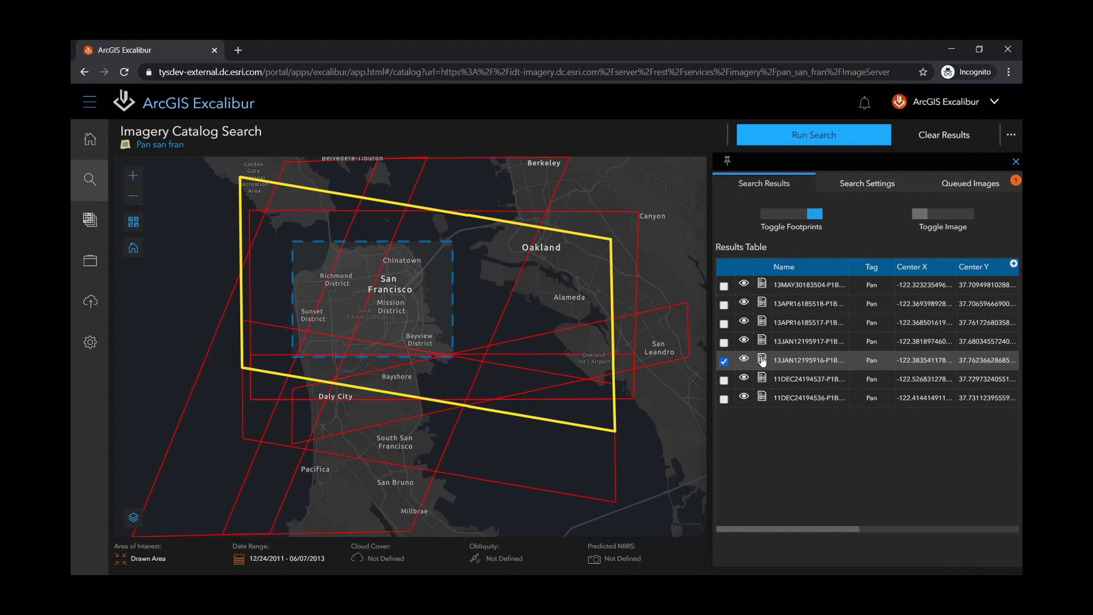
pyautogui.click(761, 359)
pyautogui.scroll(-6, 592, 446)
pyautogui.scroll(-6, 592, 446)
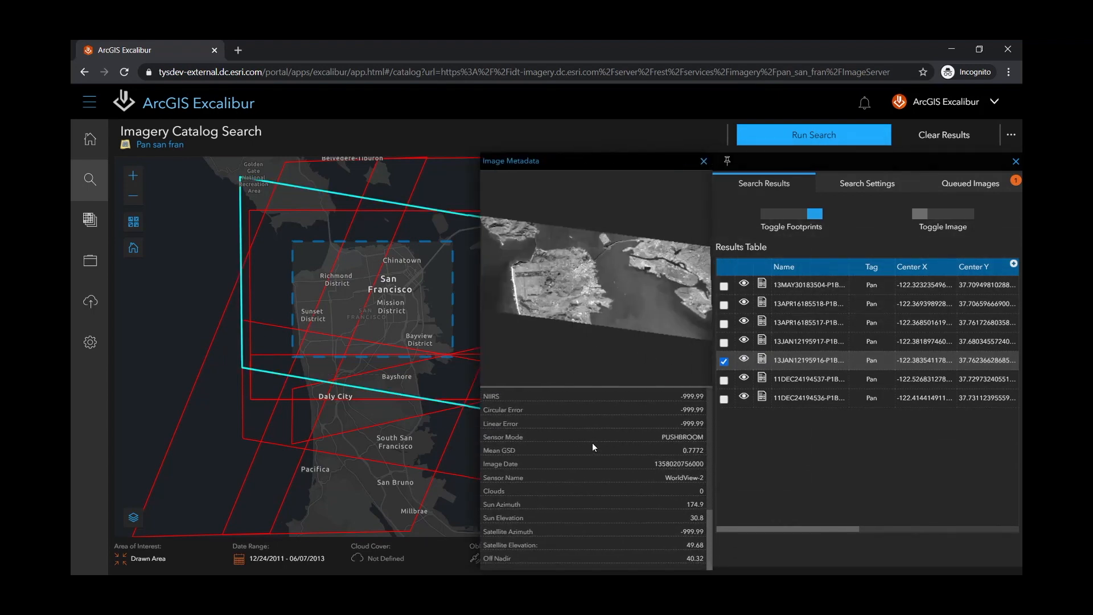
pyautogui.scroll(1, 593, 445)
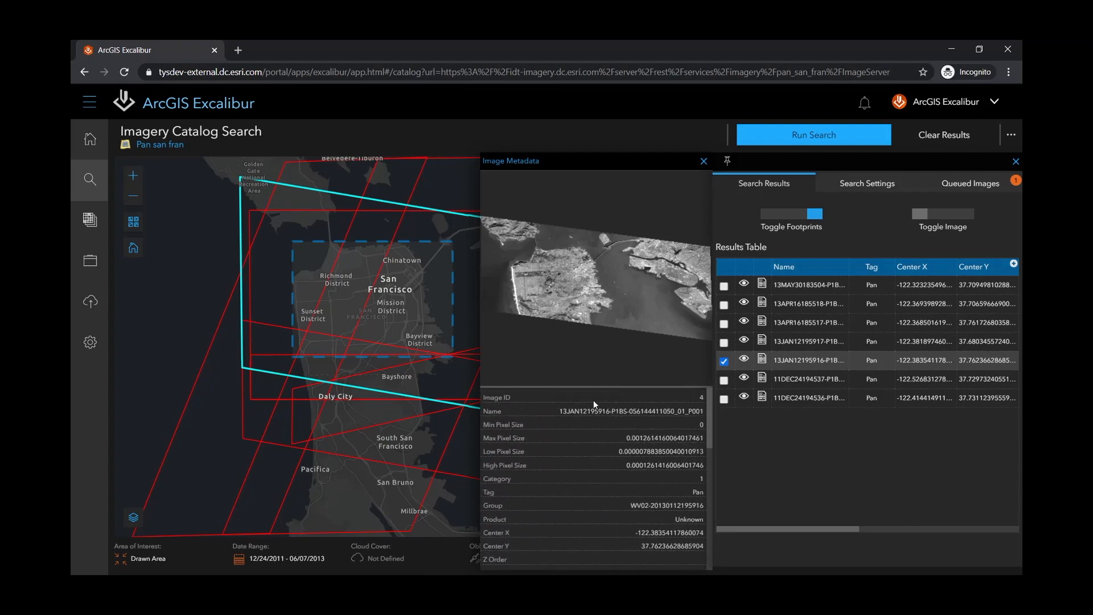
pyautogui.click(703, 162)
# Step: Turn on image display on the map and inspect San Francisco's downtown and waterfront near the Bay Bridge
pyautogui.click(928, 216)
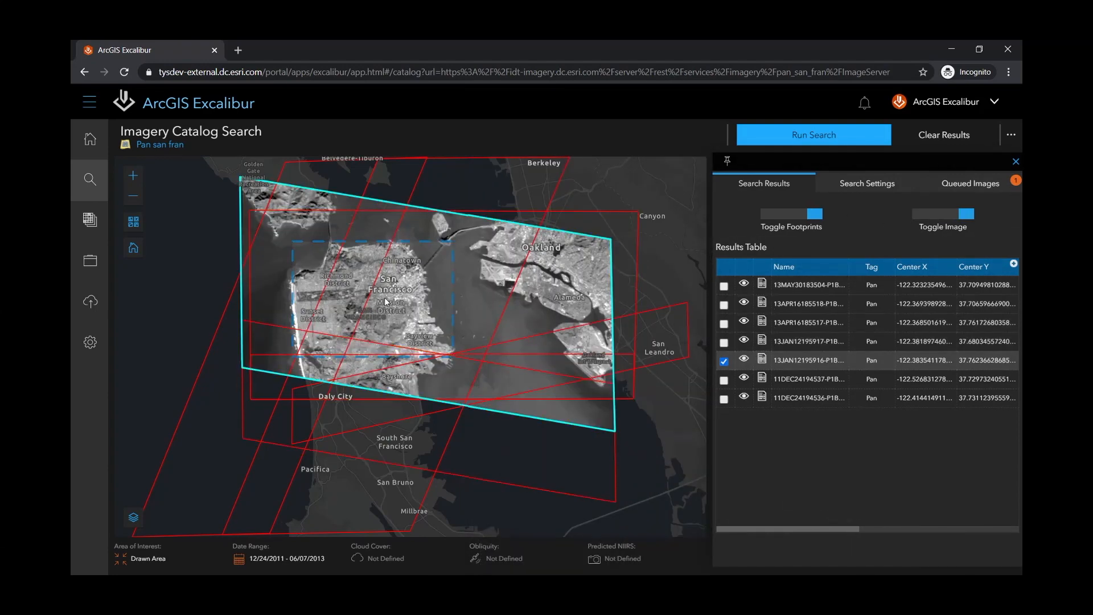
pyautogui.scroll(1, 402, 298)
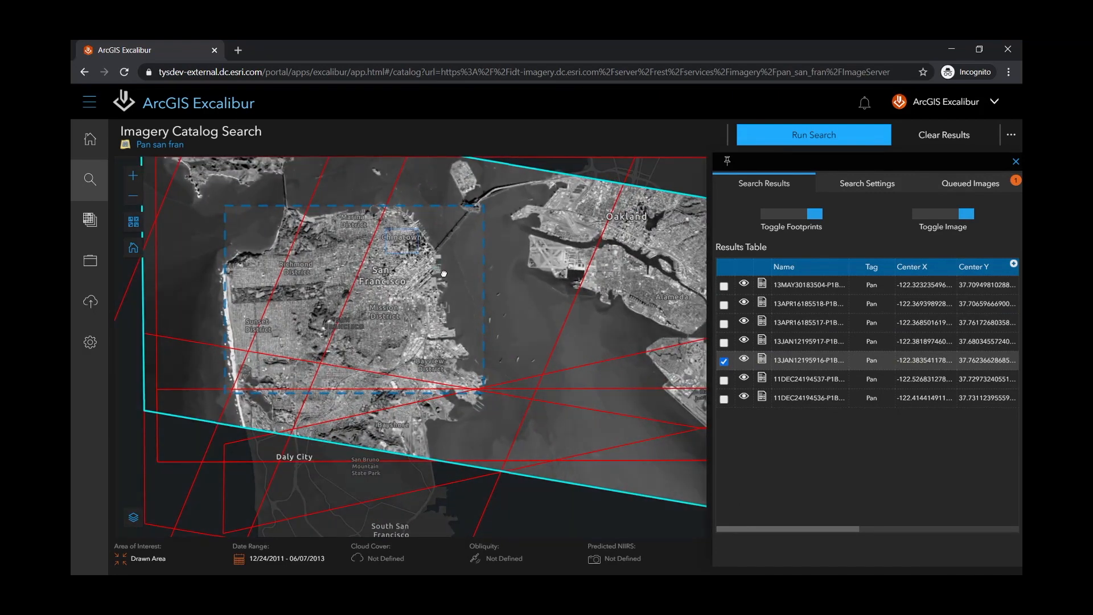
pyautogui.scroll(3, 443, 277)
pyautogui.scroll(2, 439, 296)
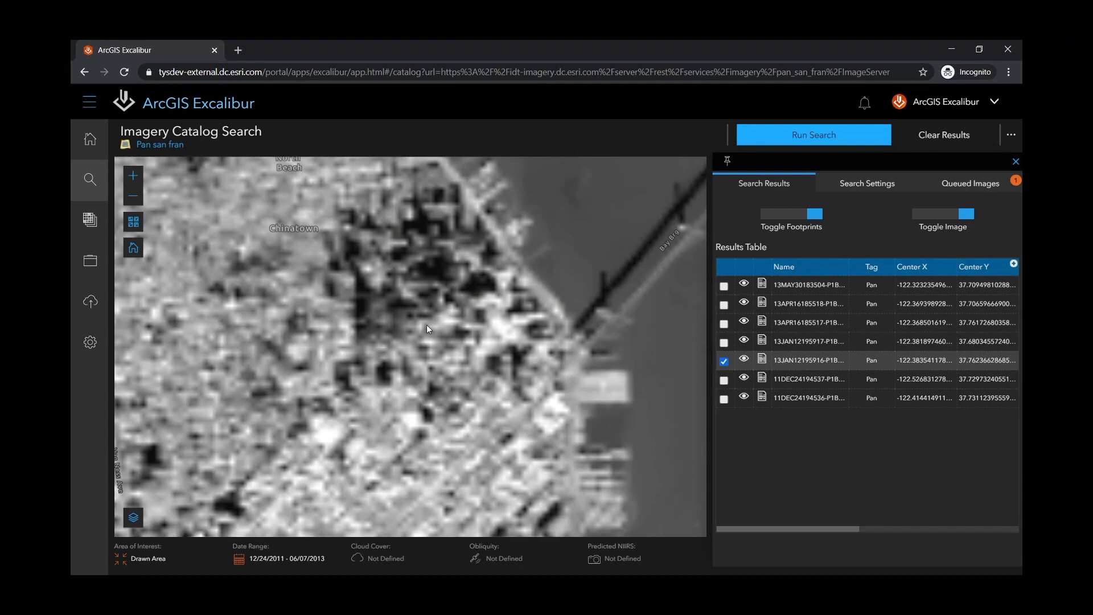
pyautogui.scroll(1, 425, 327)
pyautogui.scroll(-5, 425, 315)
pyautogui.moveTo(474, 367); pyautogui.dragTo(360, 309)
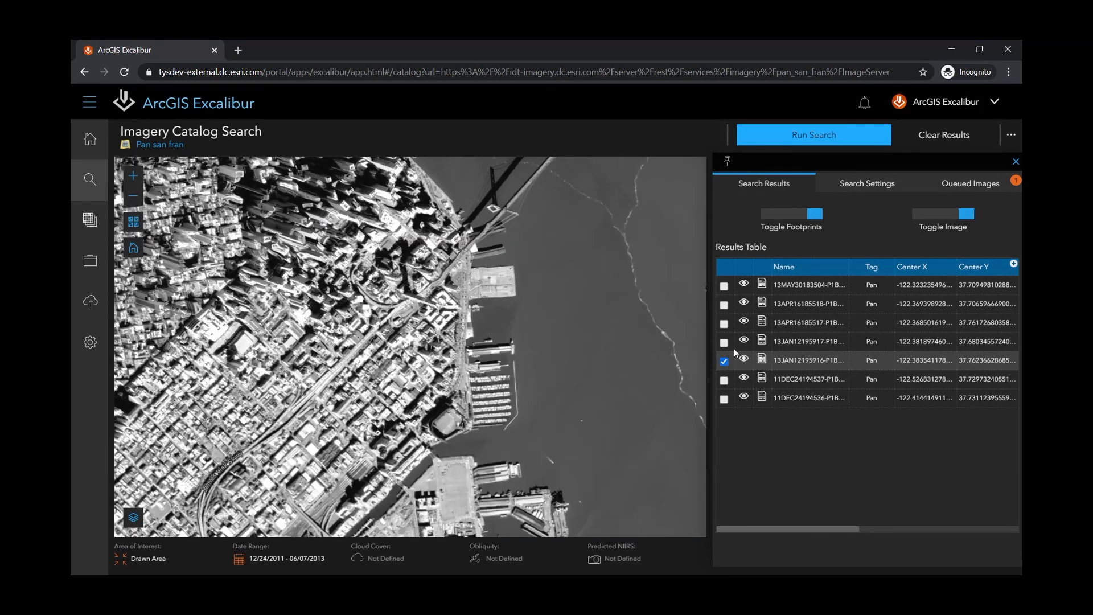
# Step: Open the preview of image 13JAN12195916 and examine San Francisco's downtown high-rises and piers
pyautogui.click(744, 360)
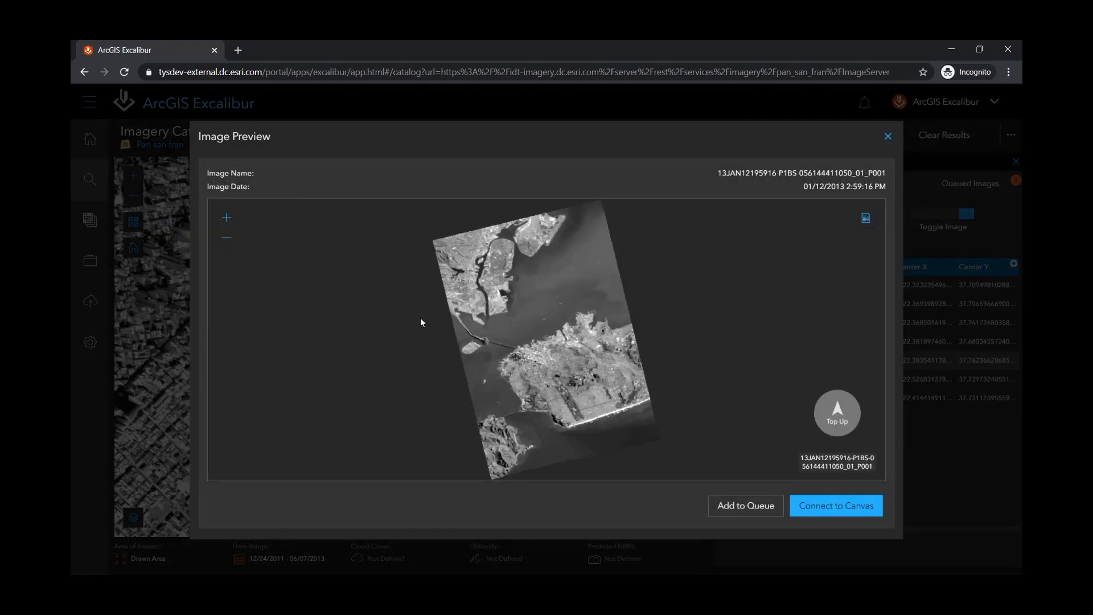
pyautogui.moveTo(506, 335); pyautogui.dragTo(592, 376)
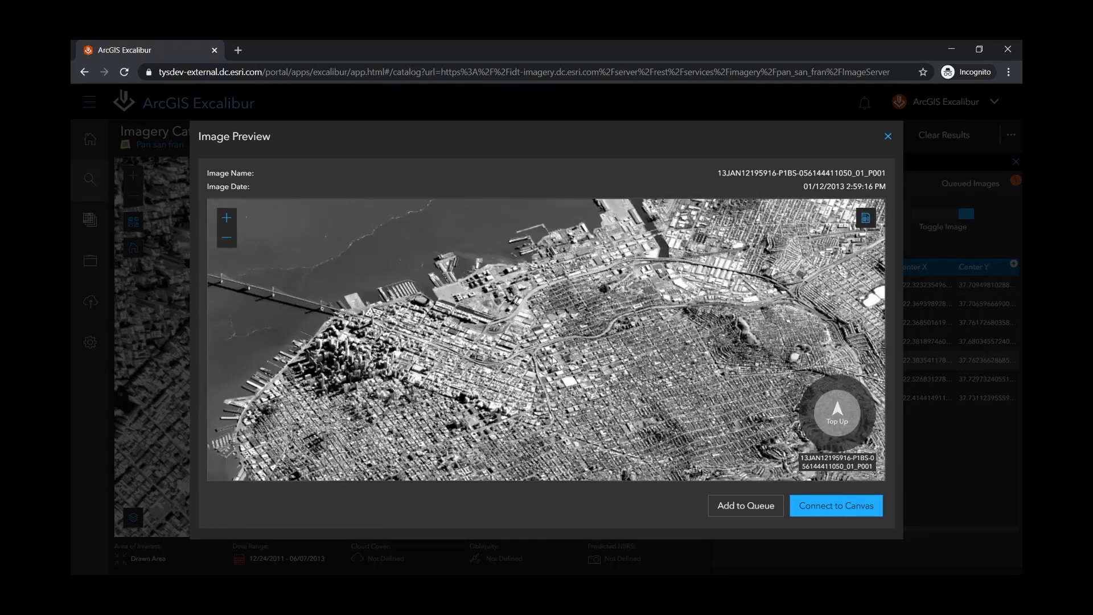
pyautogui.moveTo(288, 311); pyautogui.dragTo(414, 401)
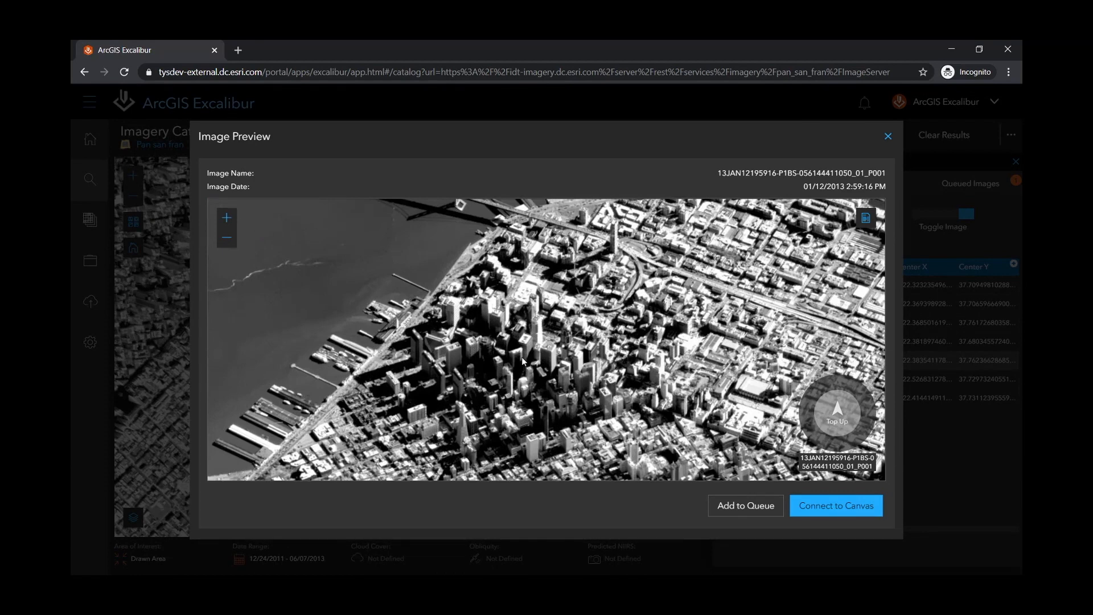
pyautogui.moveTo(583, 350); pyautogui.dragTo(526, 334)
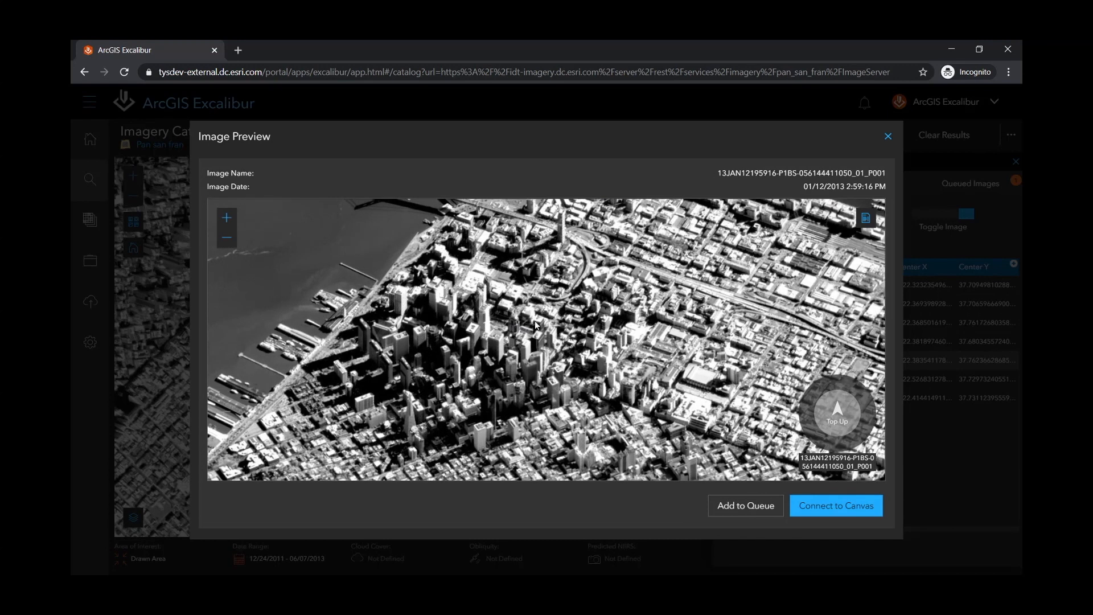
# Step: Copy the previewed image's metadata and add image 13JAN12195916 to the queued images
pyautogui.click(865, 218)
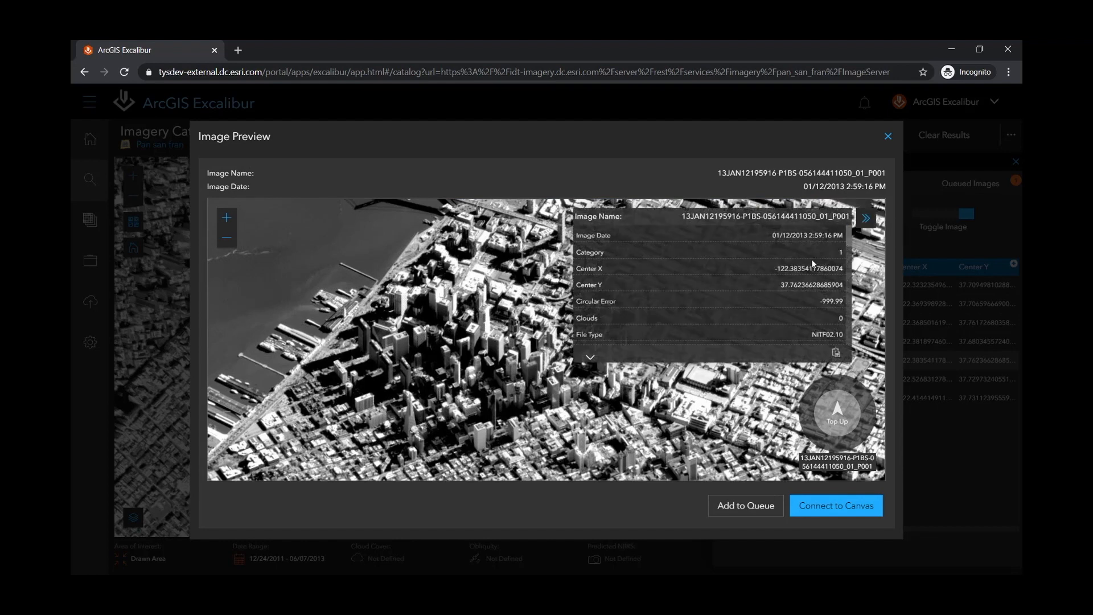
pyautogui.click(836, 354)
pyautogui.click(747, 503)
pyautogui.click(887, 137)
pyautogui.click(950, 190)
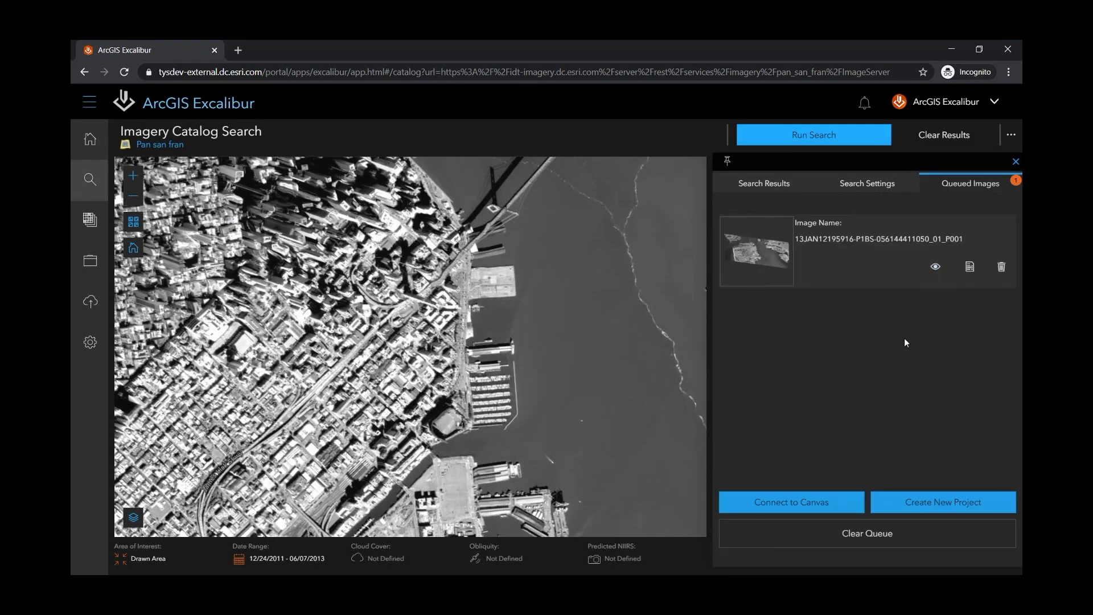
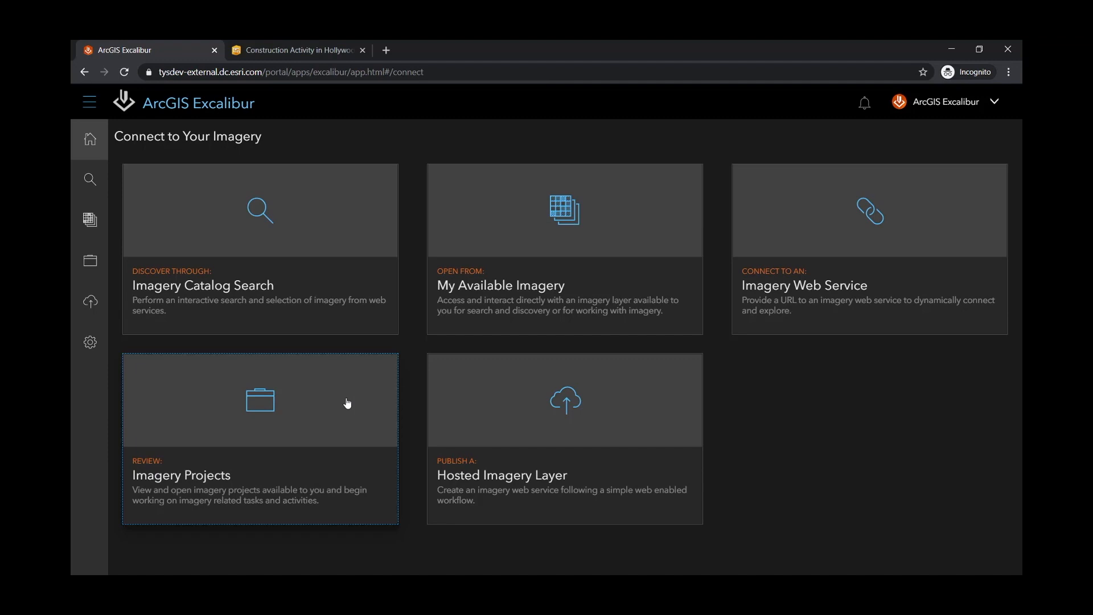
# Step: Open the imagery projects list and browse the available projects, including Construction Activity in Hollywood CA
pyautogui.click(347, 403)
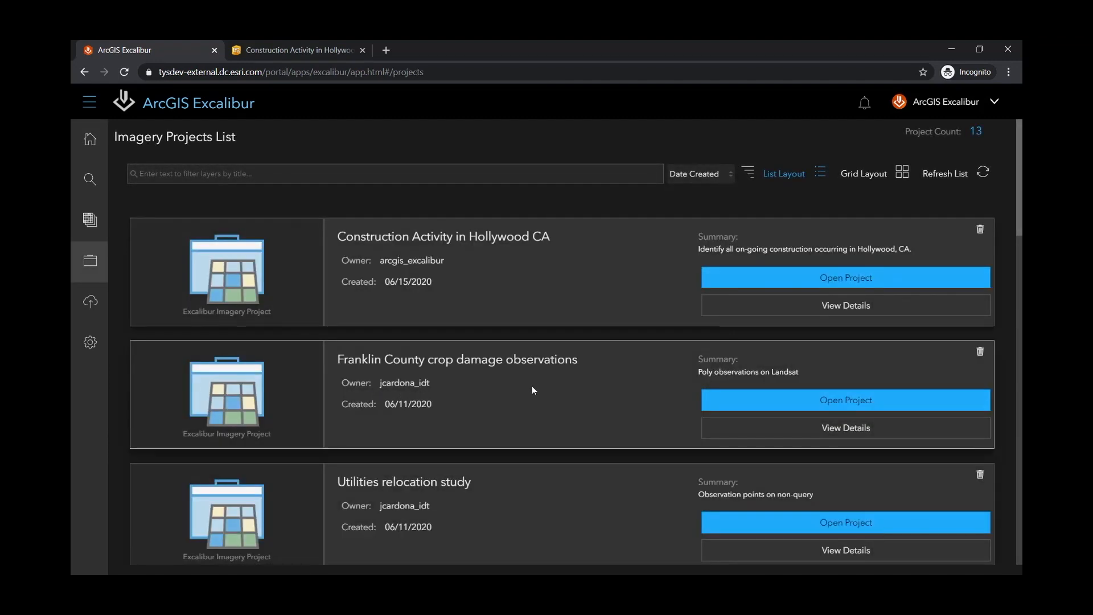
pyautogui.scroll(-4, 533, 389)
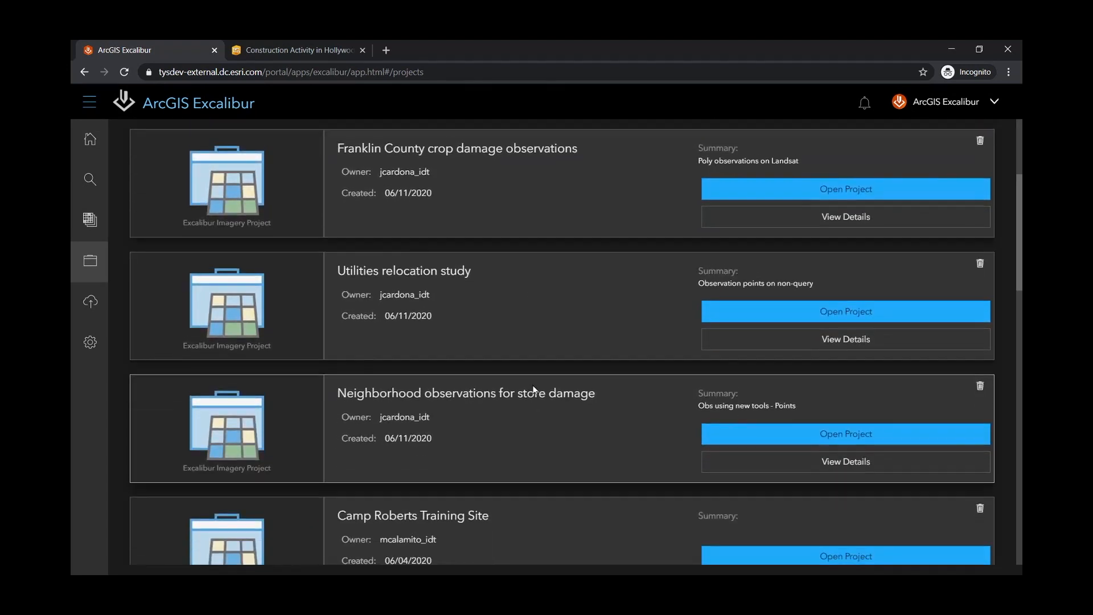
pyautogui.scroll(3, 534, 389)
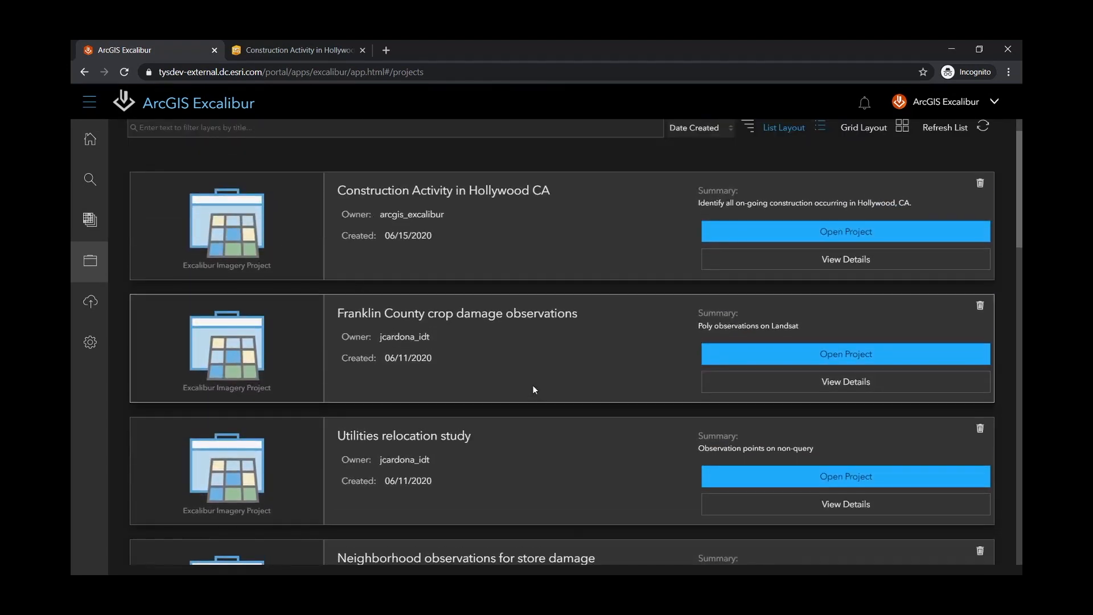
pyautogui.scroll(1, 534, 389)
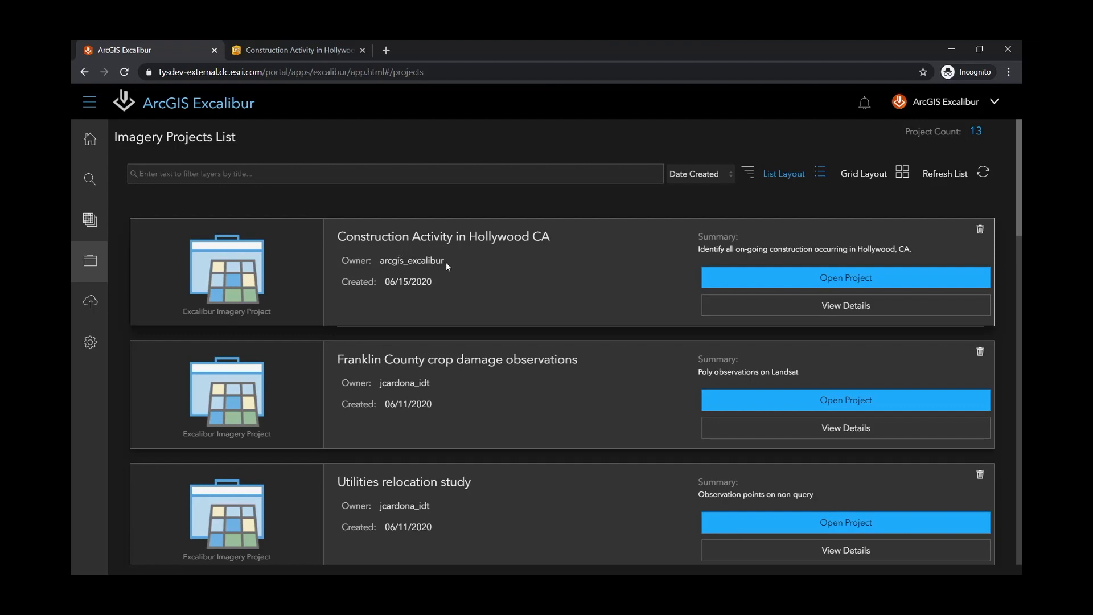
# Step: Open the details of the Construction Activity in Hollywood CA project and review its imagery, observation layers and webmap
pyautogui.click(729, 311)
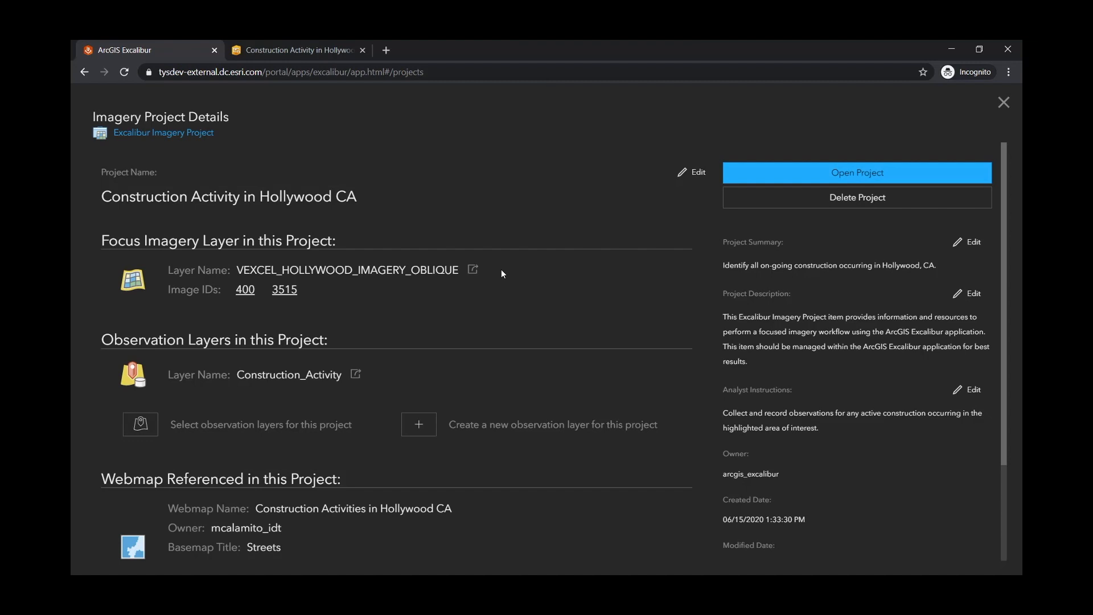
pyautogui.scroll(-1, 500, 266)
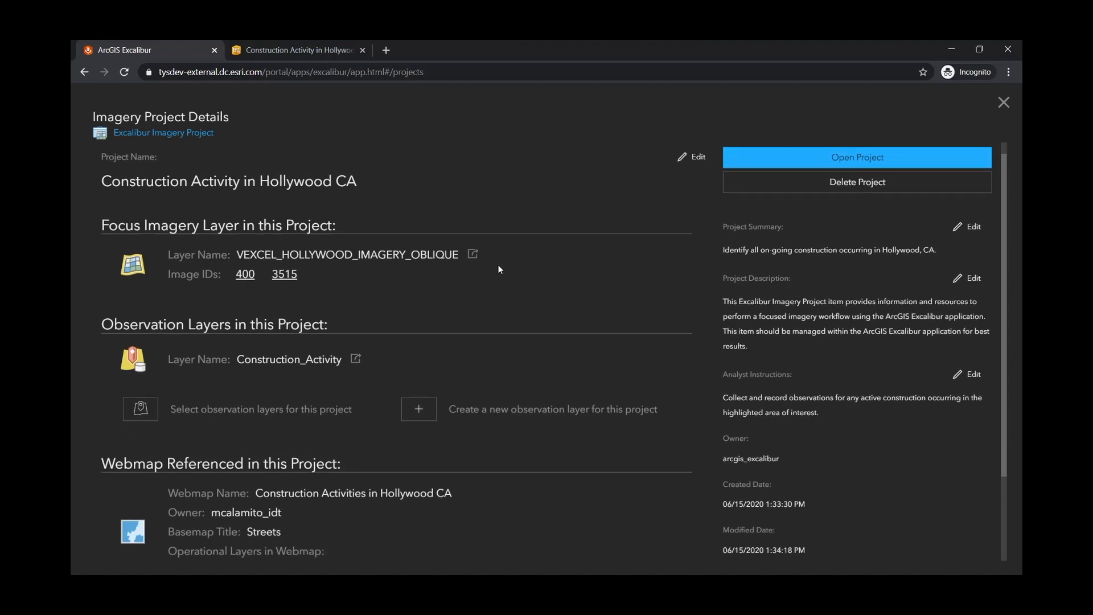
pyautogui.scroll(-2, 472, 253)
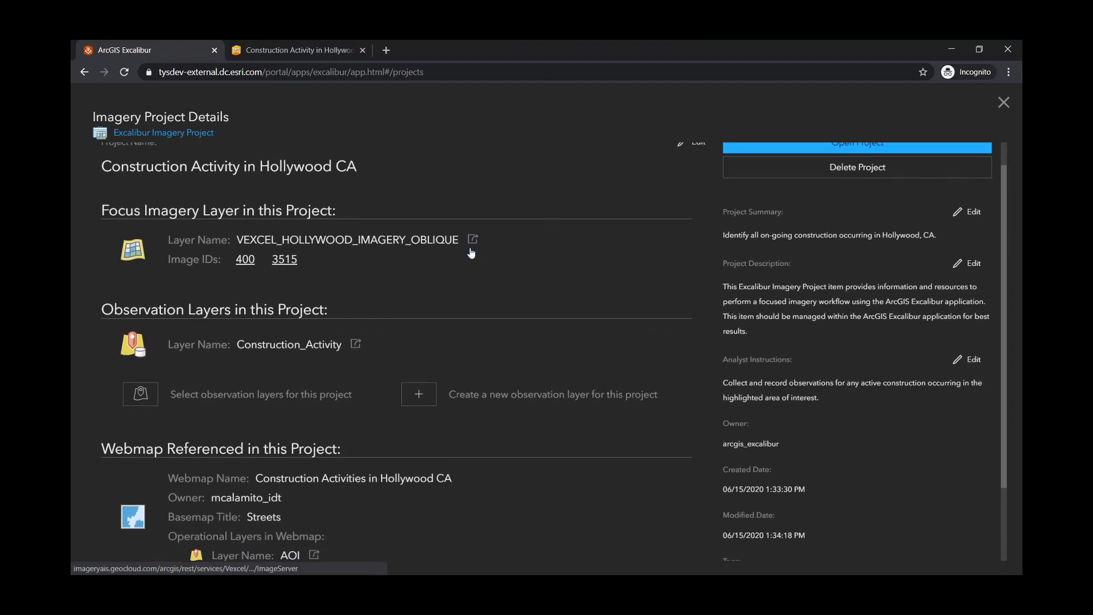
pyautogui.scroll(-2, 458, 248)
pyautogui.scroll(-1, 458, 248)
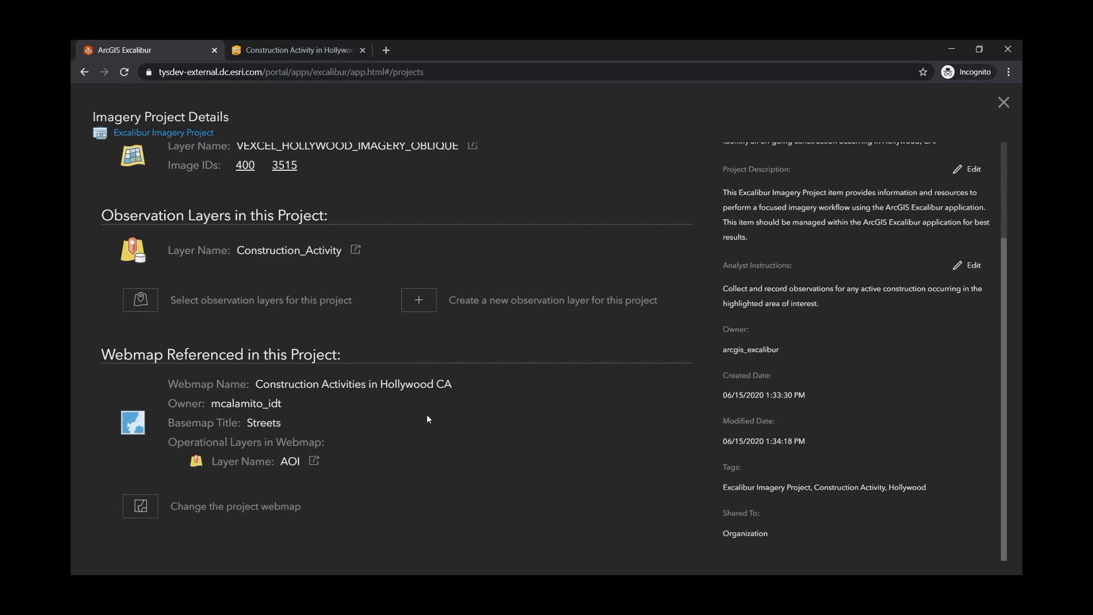
pyautogui.scroll(5, 428, 420)
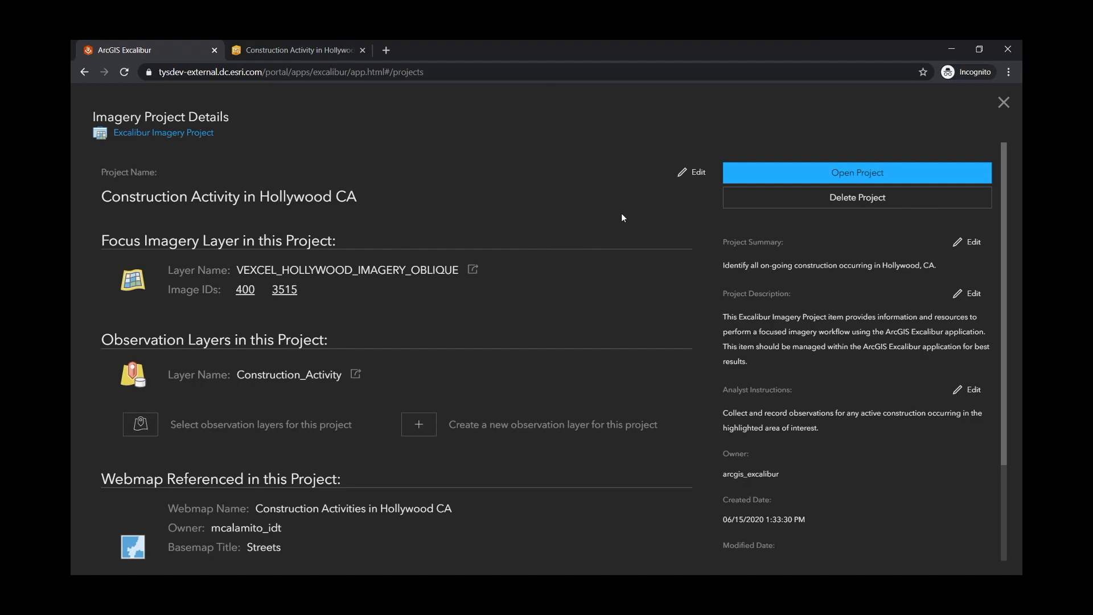
# Step: Check how the project name is edited and which observation layers can be selected, cancelling both without changes
pyautogui.click(694, 174)
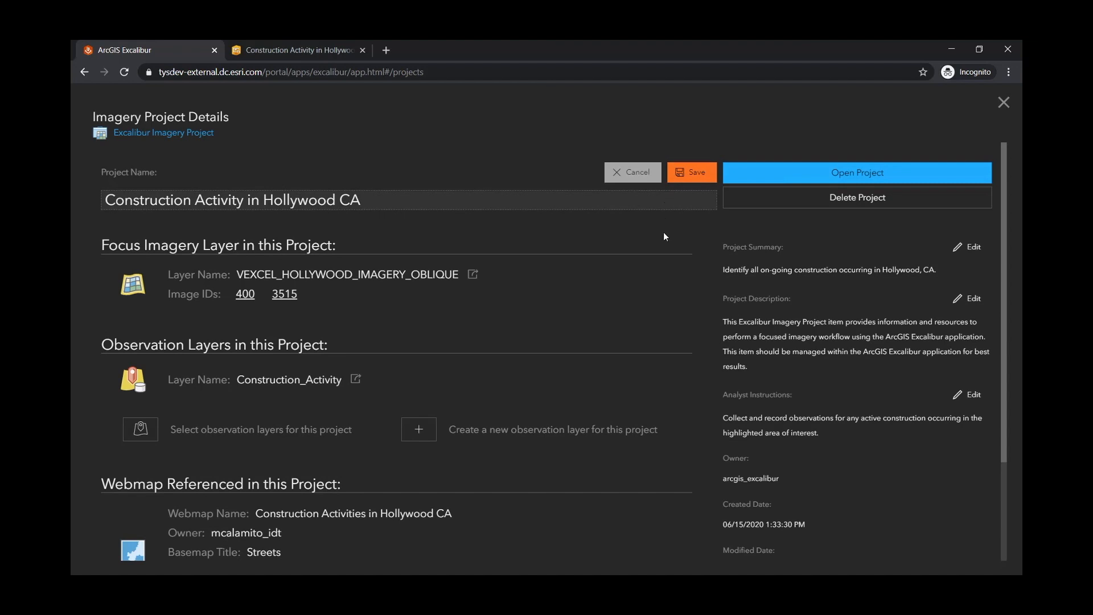
pyautogui.click(638, 178)
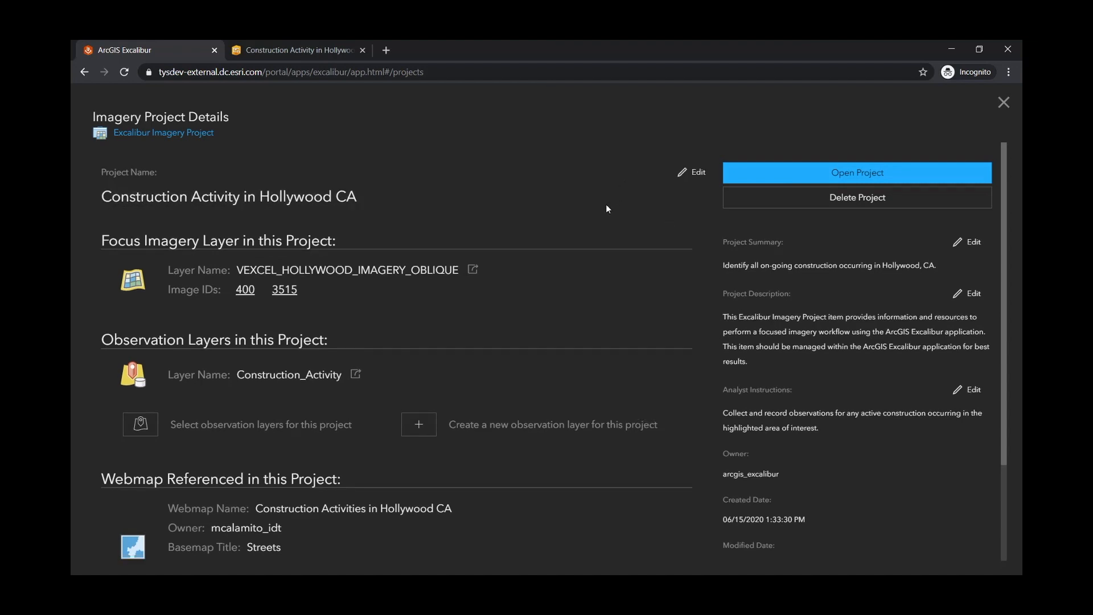
pyautogui.scroll(-2, 536, 297)
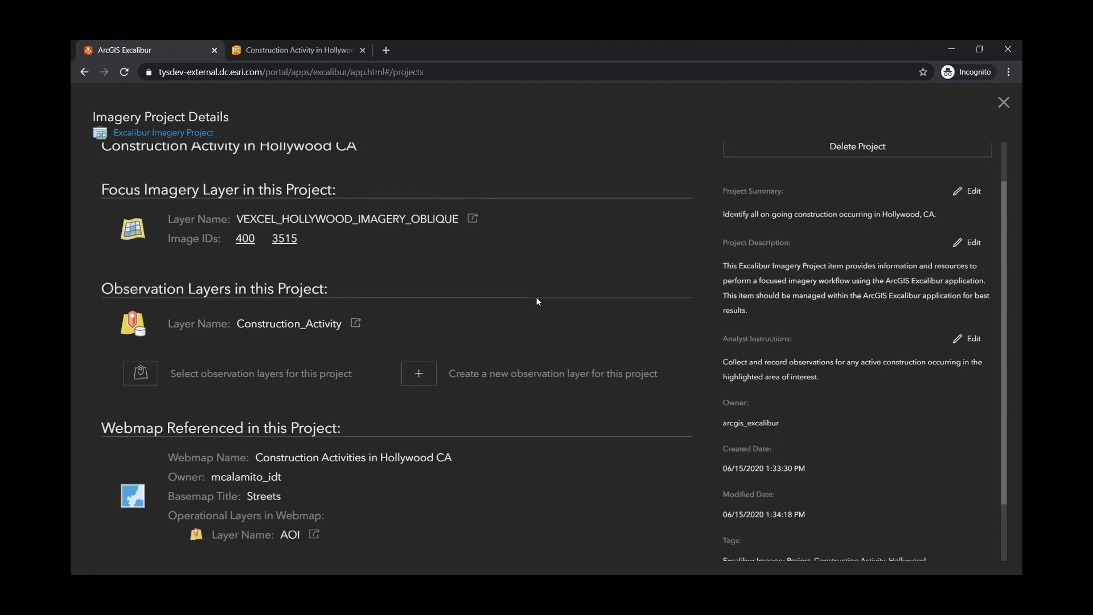
pyautogui.click(141, 348)
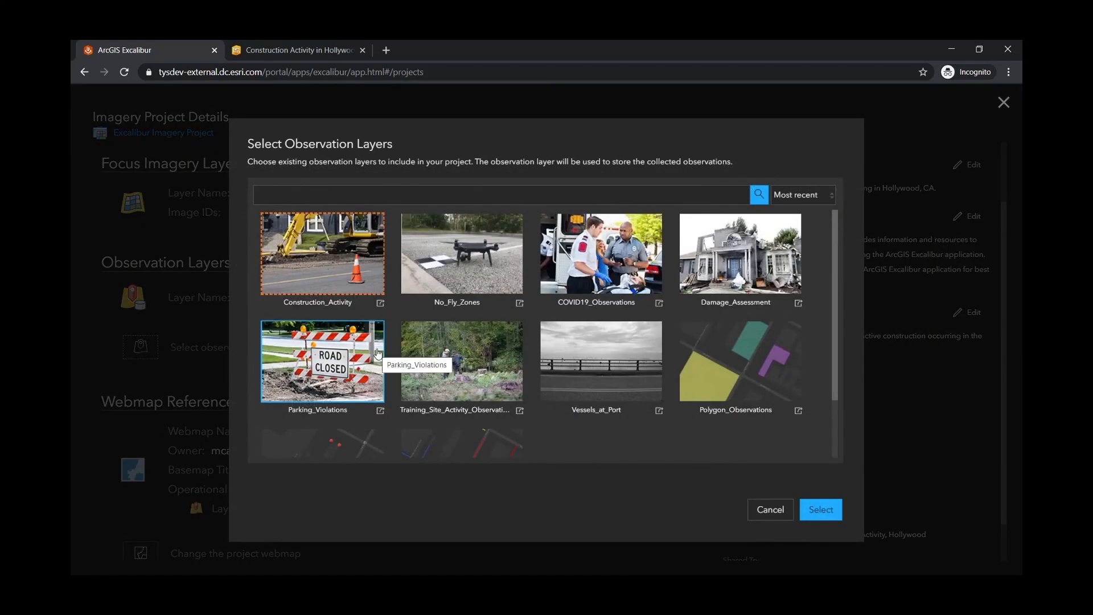
pyautogui.click(774, 510)
pyautogui.scroll(2, 688, 402)
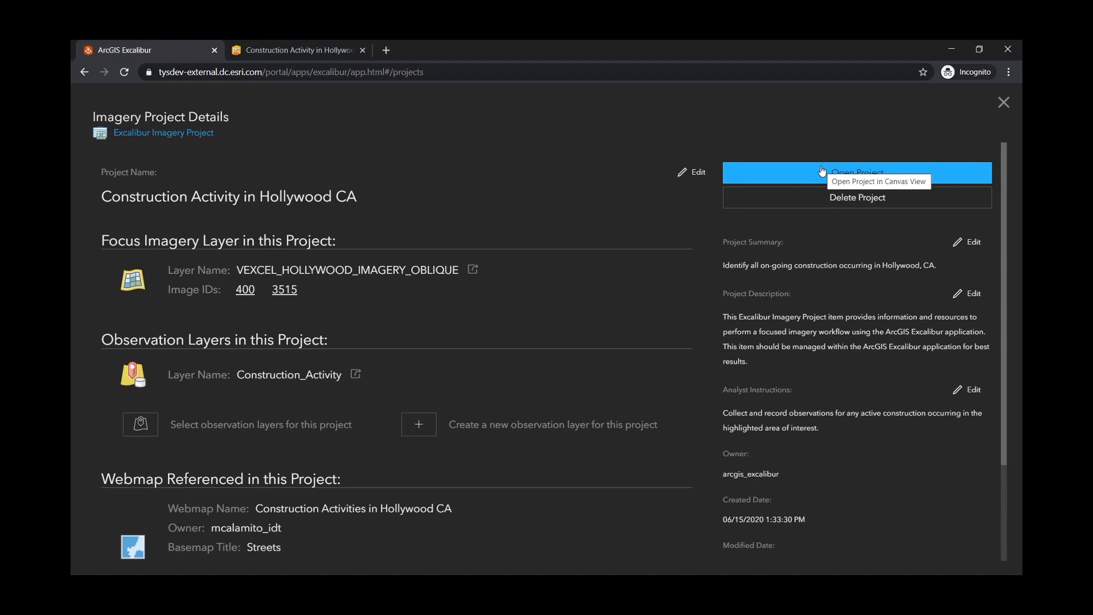
# Step: Open the Construction Activity in Hollywood CA project in the canvas and display its analyst instructions
pyautogui.click(821, 171)
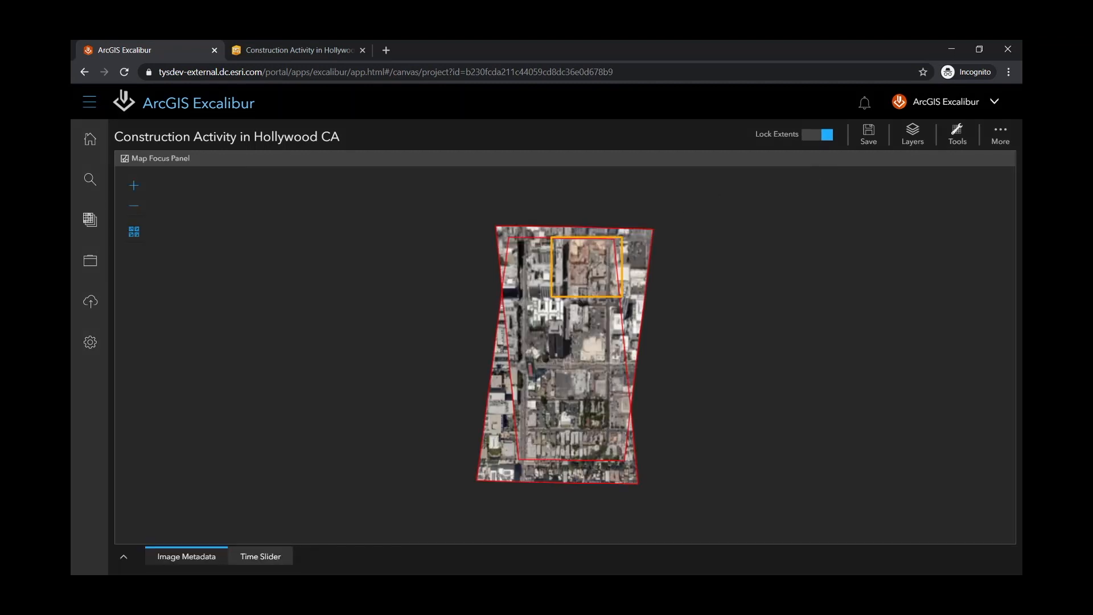
pyautogui.click(957, 140)
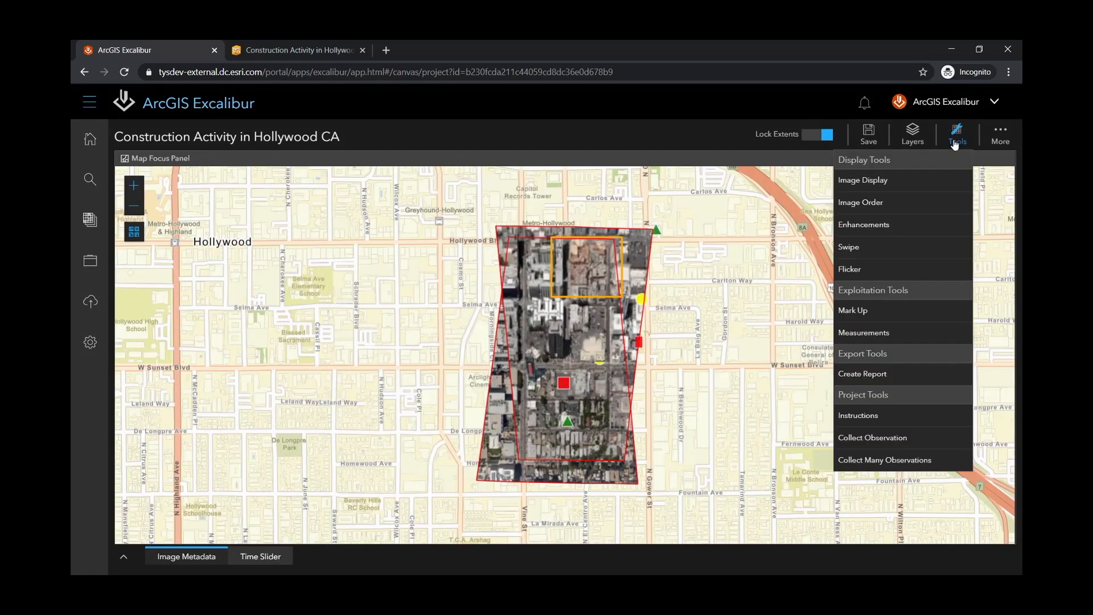
pyautogui.click(864, 417)
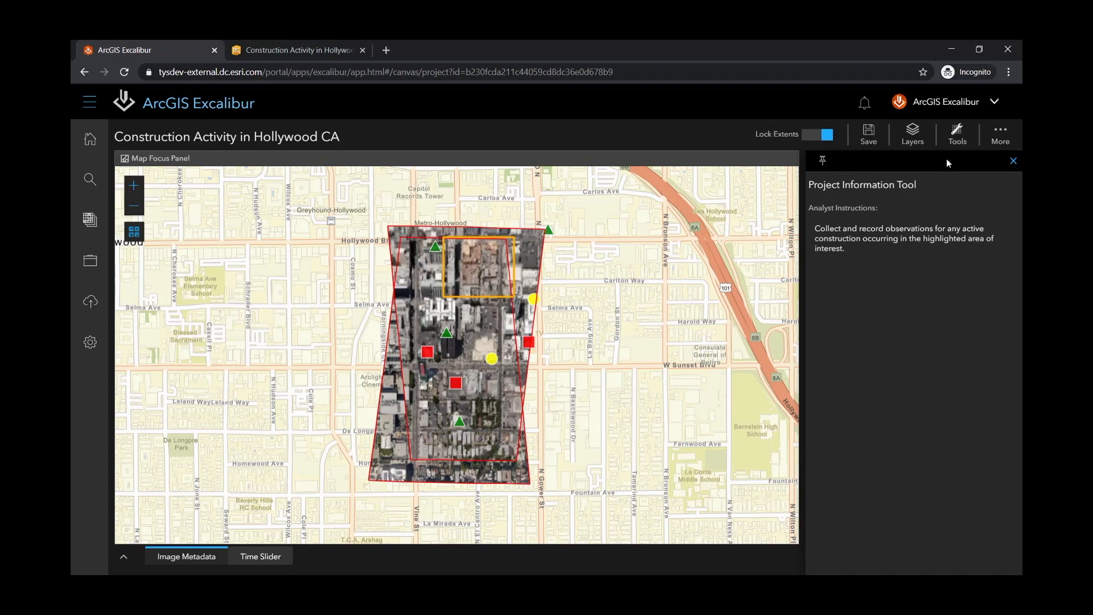
# Step: Identify the area of interest on the map by turning the AOI layer's visibility off and back on
pyautogui.click(919, 139)
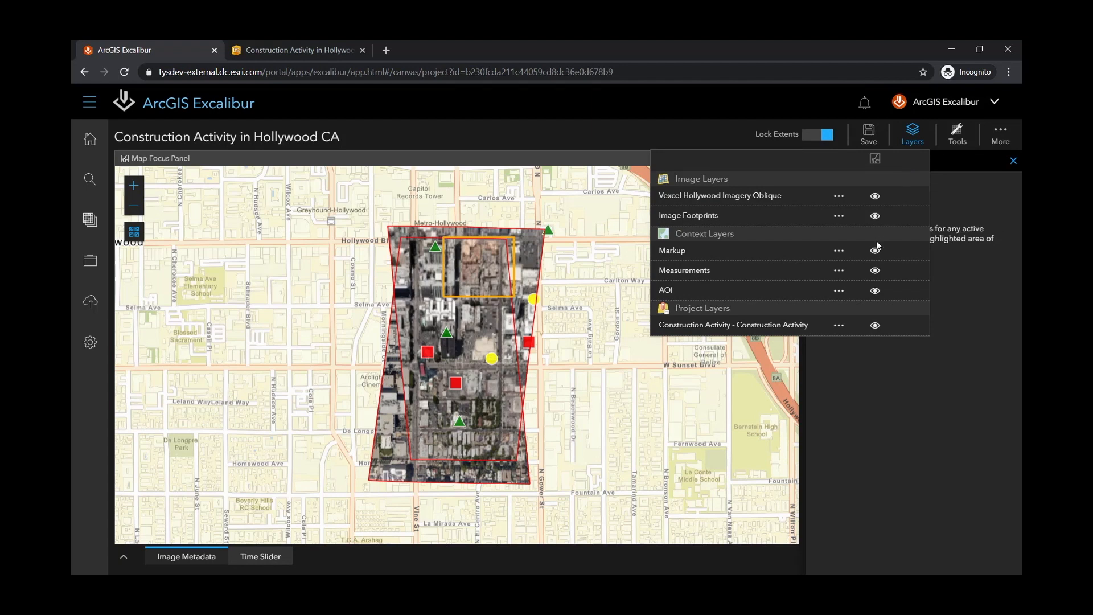
pyautogui.click(874, 291)
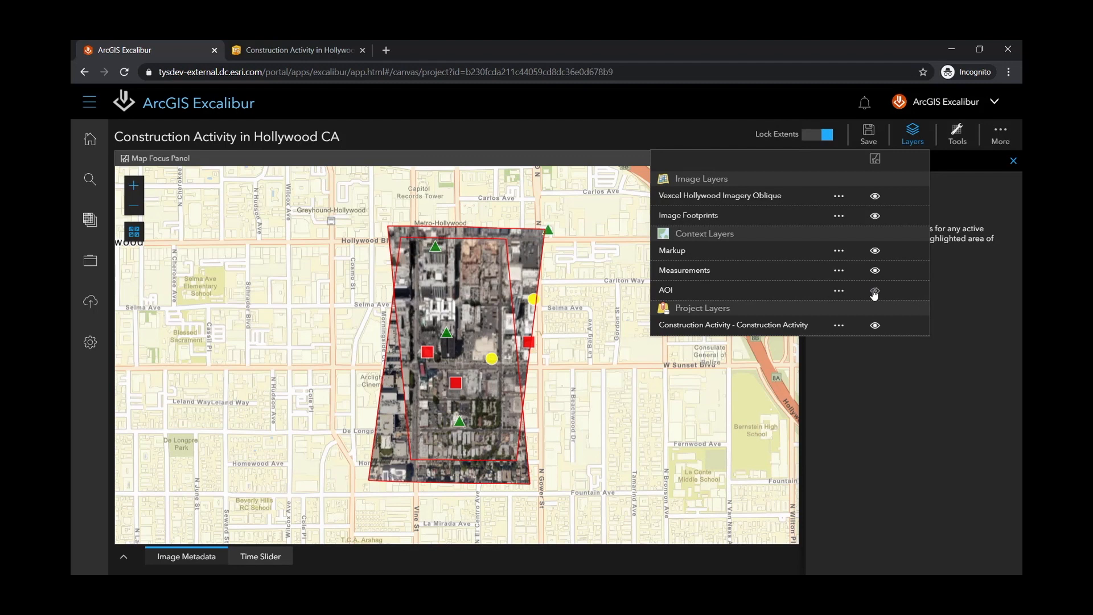
pyautogui.click(875, 292)
pyautogui.click(914, 135)
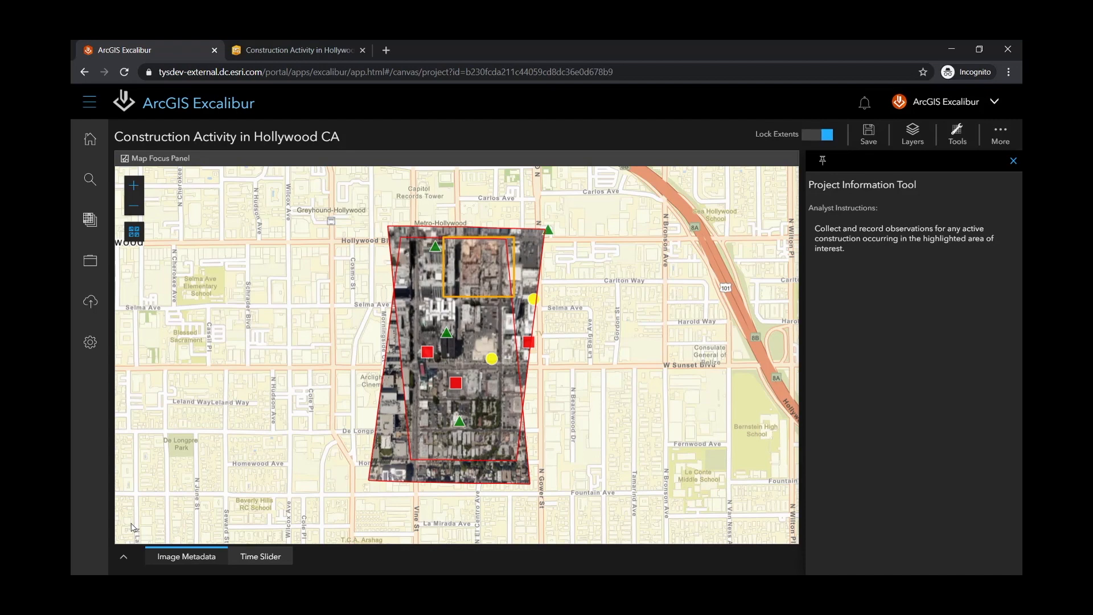
# Step: Switch off time intervals in the observation time slider and adjust the slider's start point
pyautogui.click(124, 558)
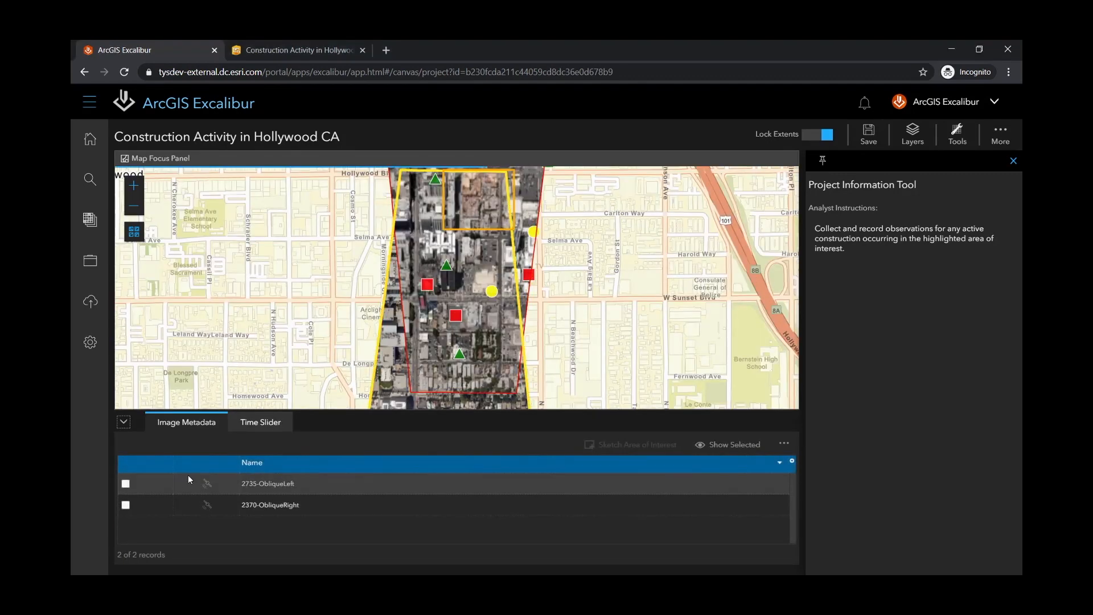
pyautogui.click(259, 426)
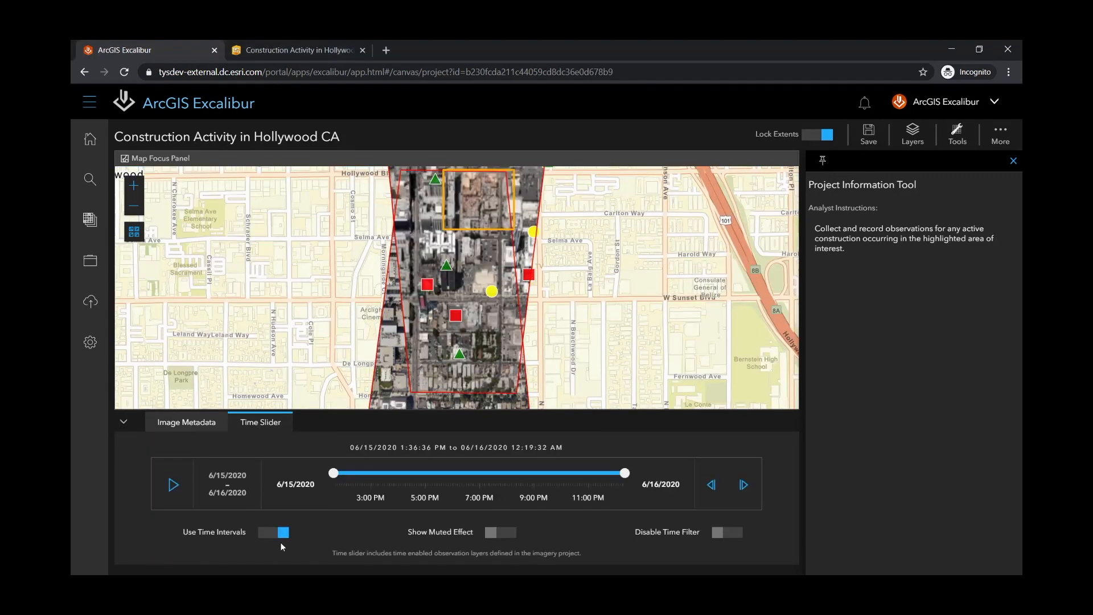
pyautogui.click(282, 533)
pyautogui.moveTo(333, 473)
pyautogui.mouseDown()
pyautogui.moveTo(497, 486)
pyautogui.moveTo(329, 485)
pyautogui.mouseUp()
# Step: Open image 2370-ObliqueRight in an image focus panel and focus on the highlighted area of interest
pyautogui.click(159, 424)
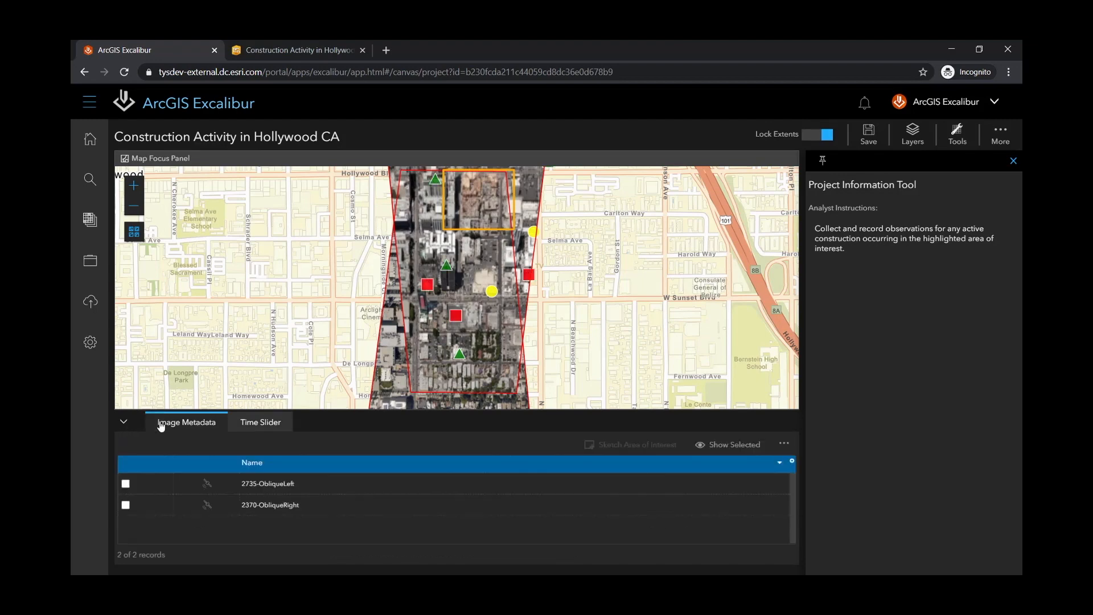
pyautogui.click(207, 505)
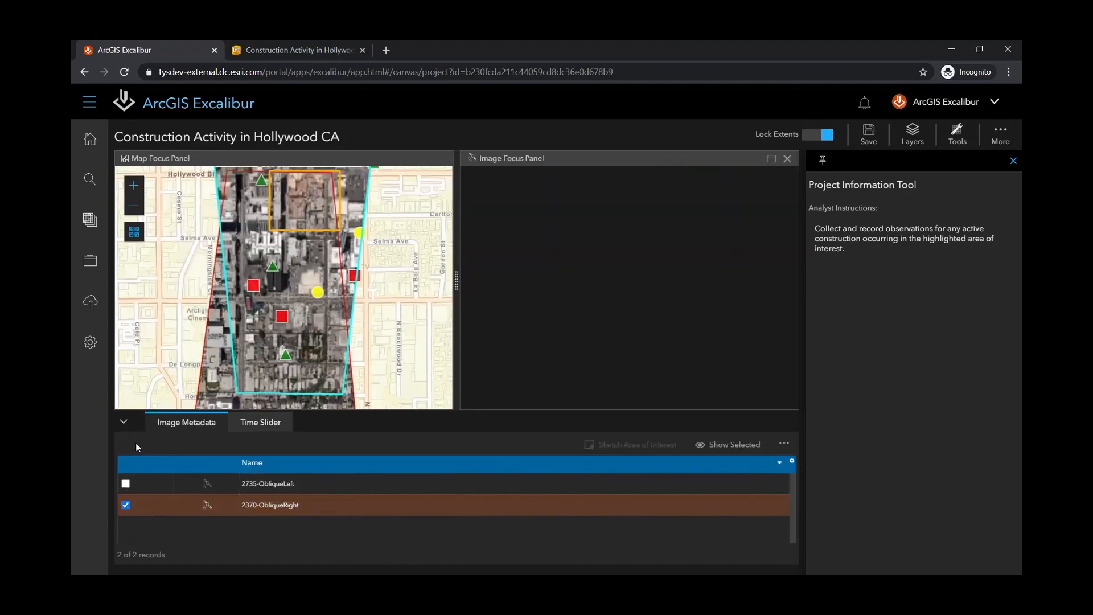
pyautogui.click(124, 422)
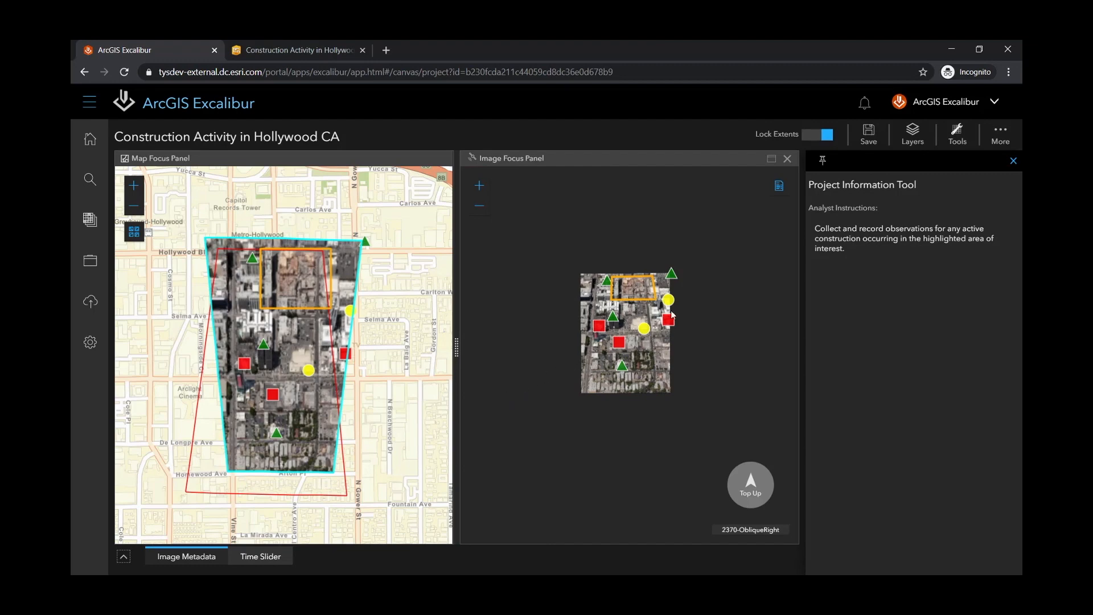
pyautogui.click(631, 286)
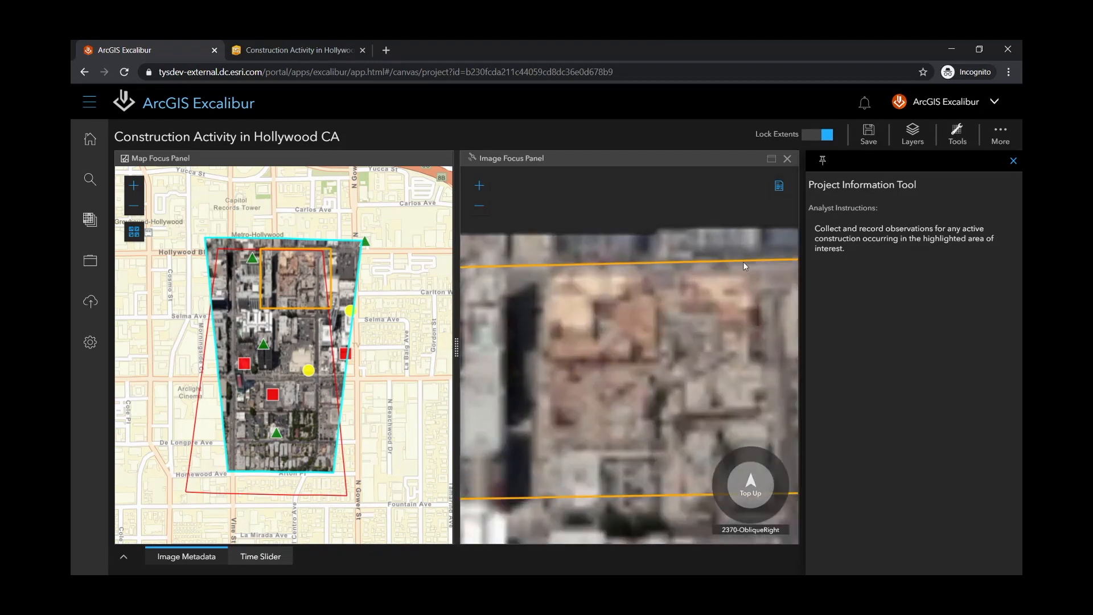
# Step: Collect a single Active observation on the construction site inside the highlighted area in the 2370-ObliqueRight image
pyautogui.click(955, 137)
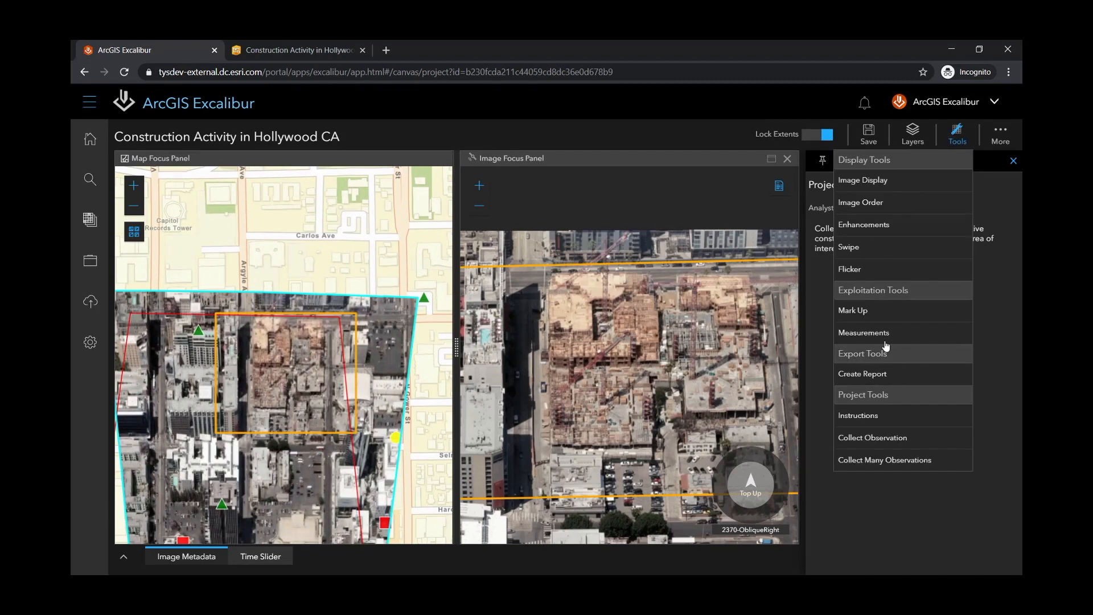
pyautogui.click(884, 438)
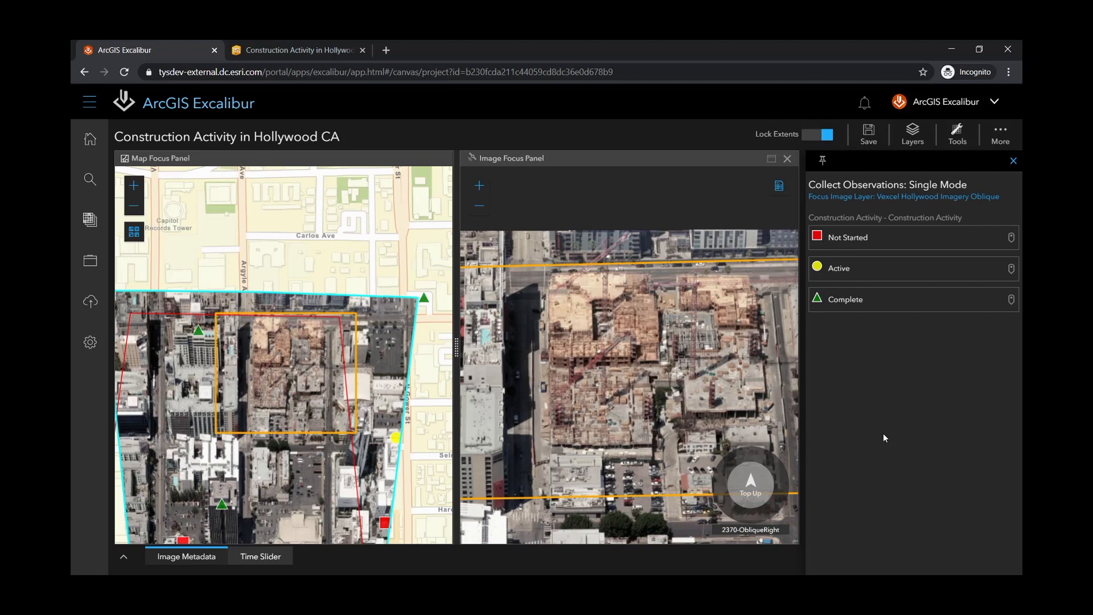
pyautogui.click(891, 270)
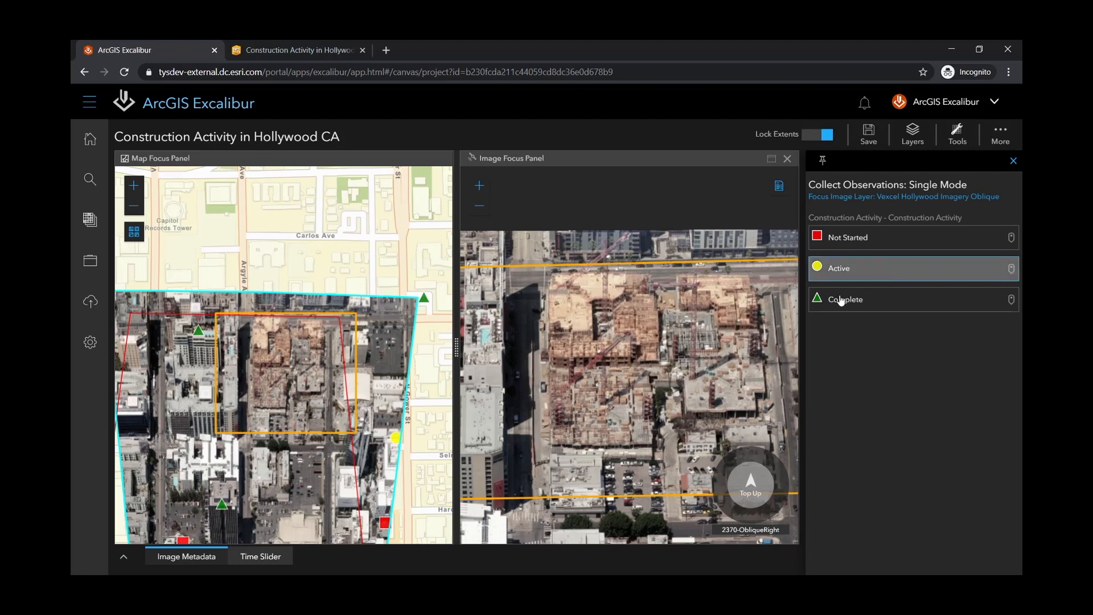
pyautogui.click(653, 340)
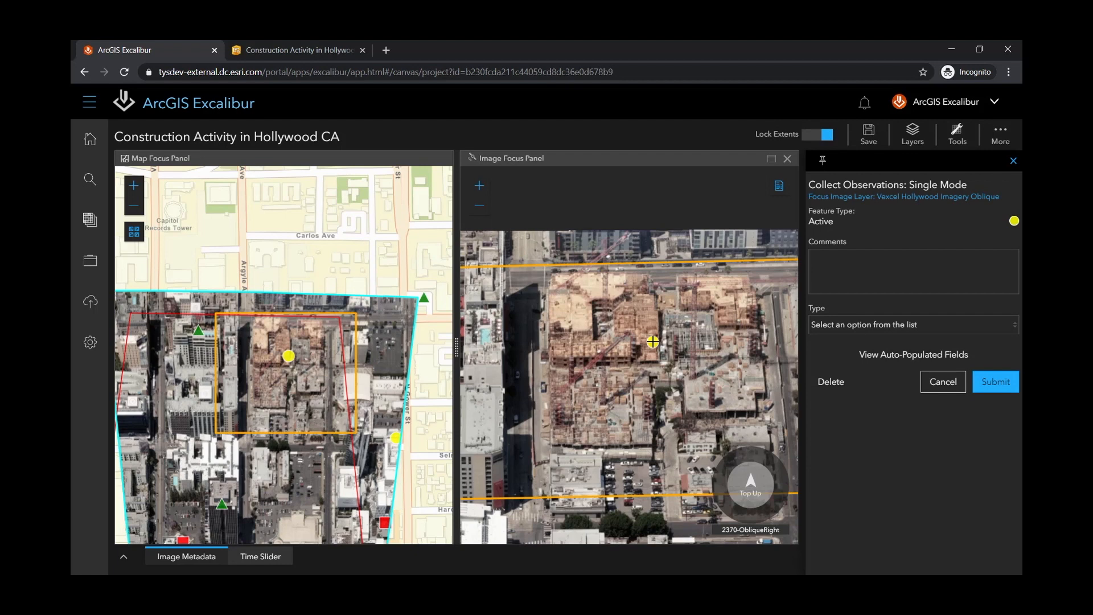
# Step: Add the comment "Active construction observed." to the Active observation and set its type to Commercial
pyautogui.click(870, 268)
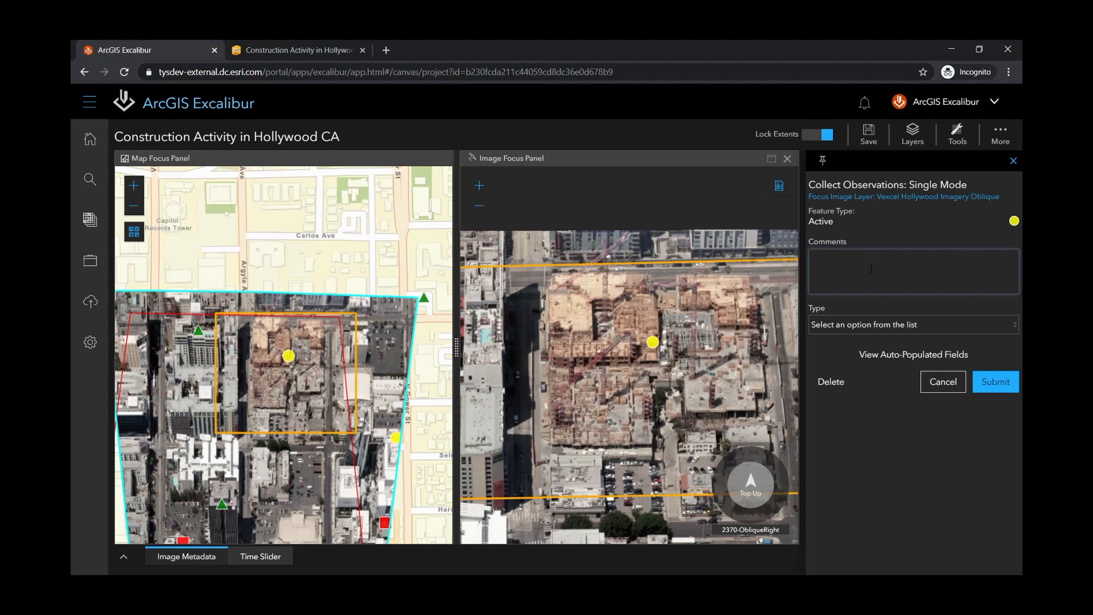
pyautogui.write('Active construction cbserved')
pyautogui.write('.')
pyautogui.click(930, 323)
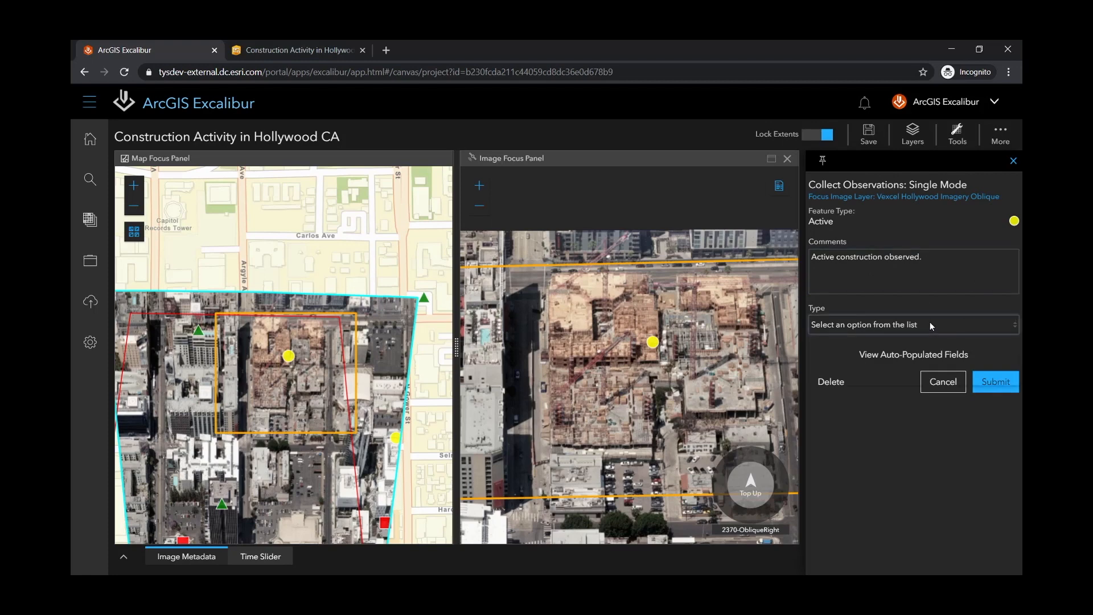
pyautogui.click(908, 348)
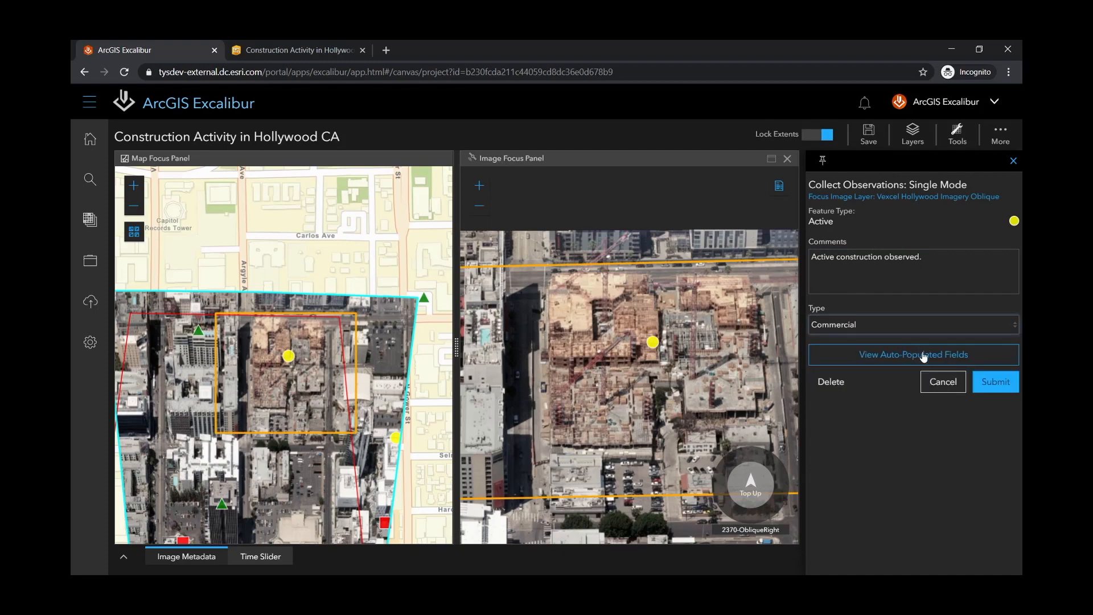
# Step: Review the observation's auto-populated fields, hide them again, and submit the observation
pyautogui.click(879, 356)
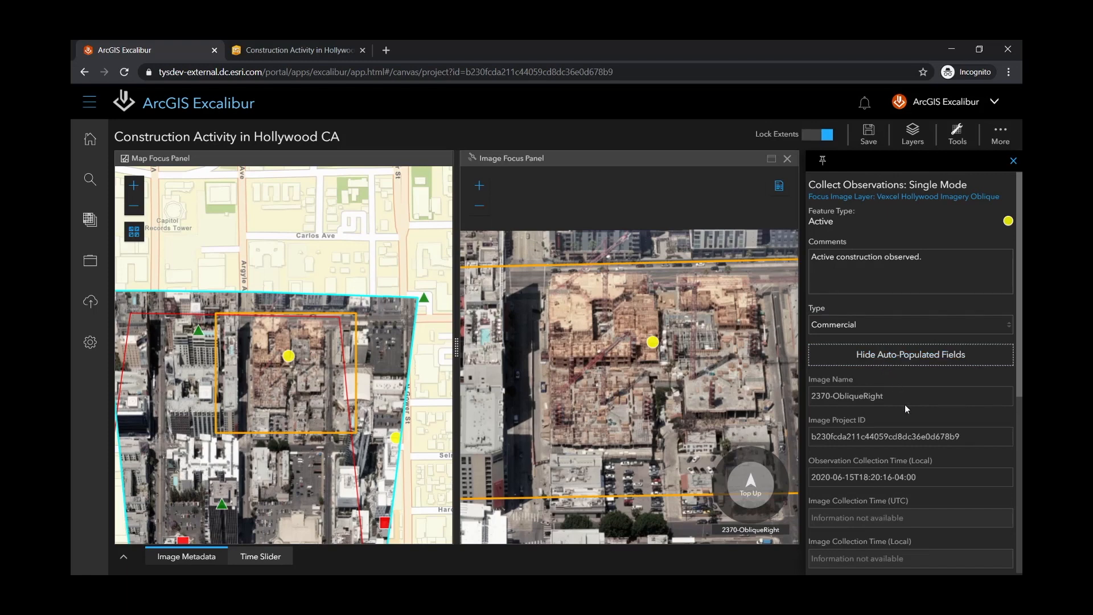
pyautogui.scroll(-1, 903, 404)
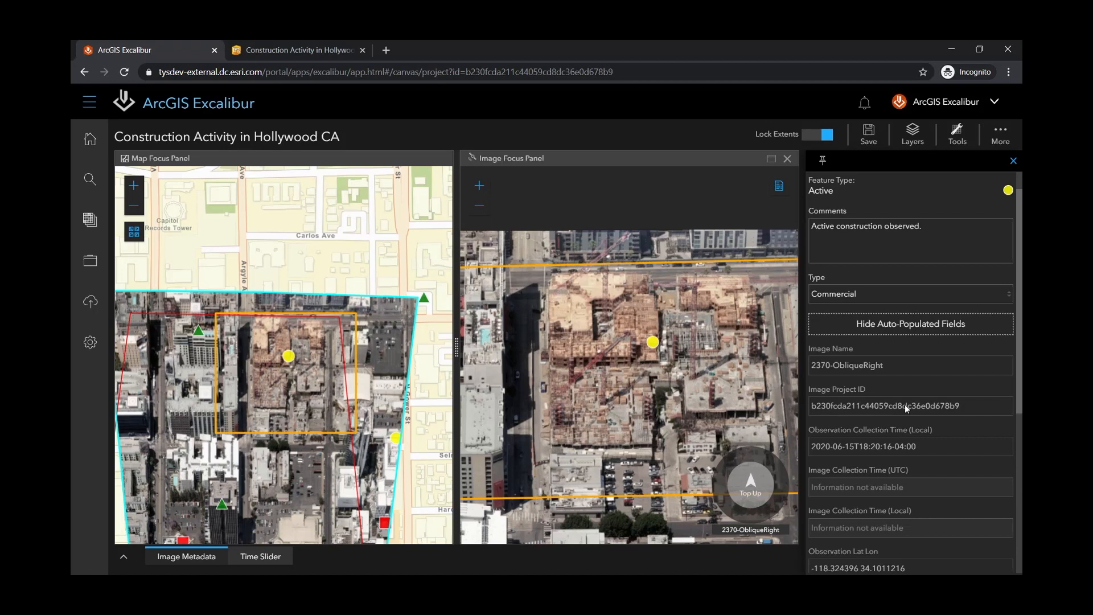
pyautogui.scroll(-1, 904, 404)
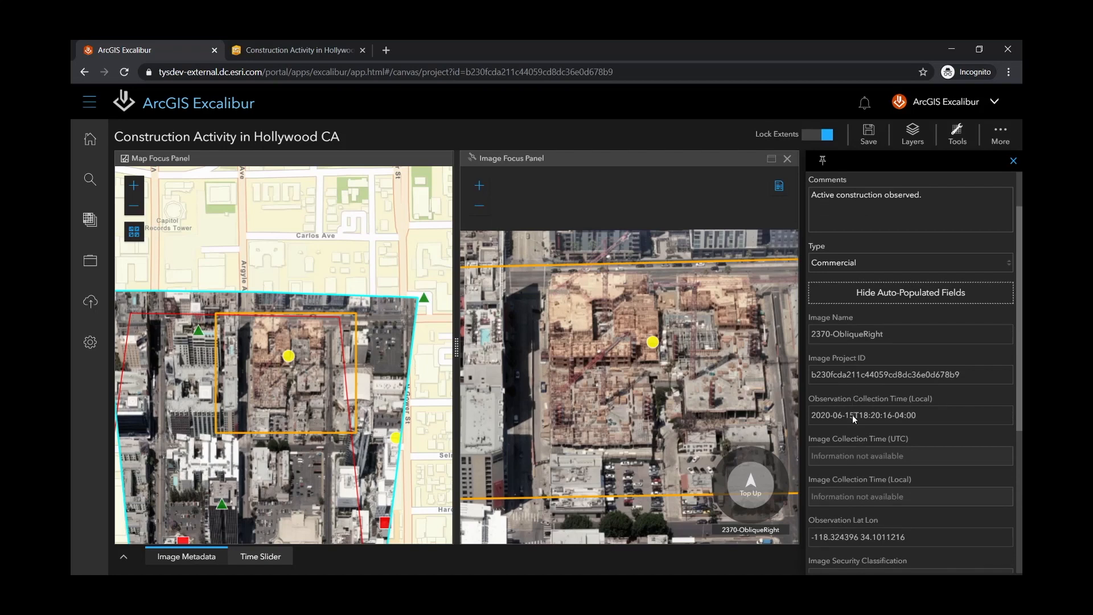
pyautogui.scroll(-1, 854, 419)
pyautogui.scroll(-5, 862, 497)
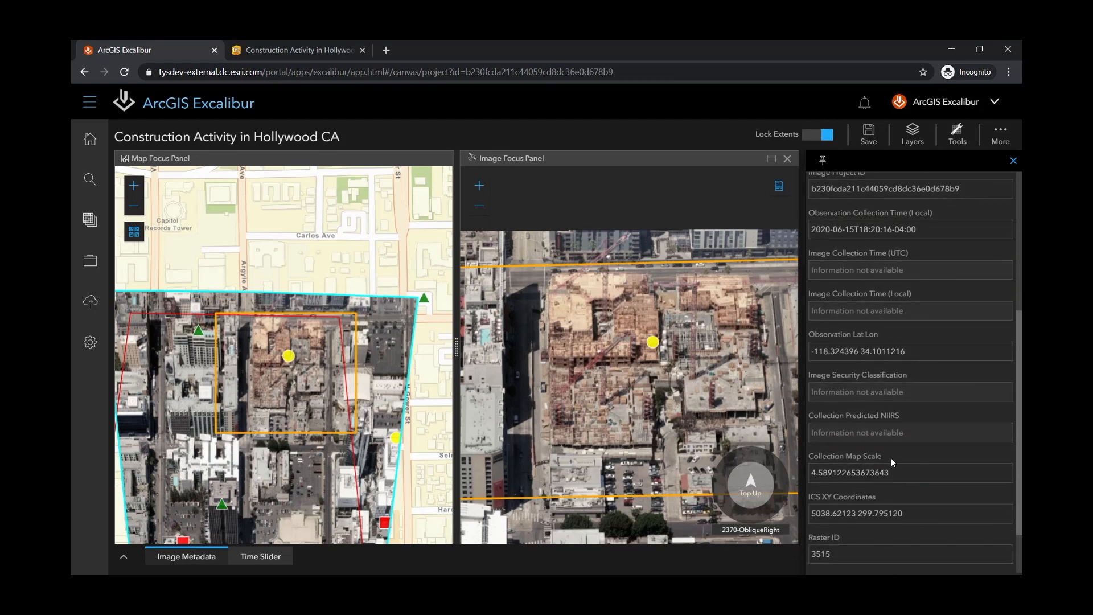
pyautogui.scroll(2, 893, 455)
pyautogui.scroll(6, 893, 455)
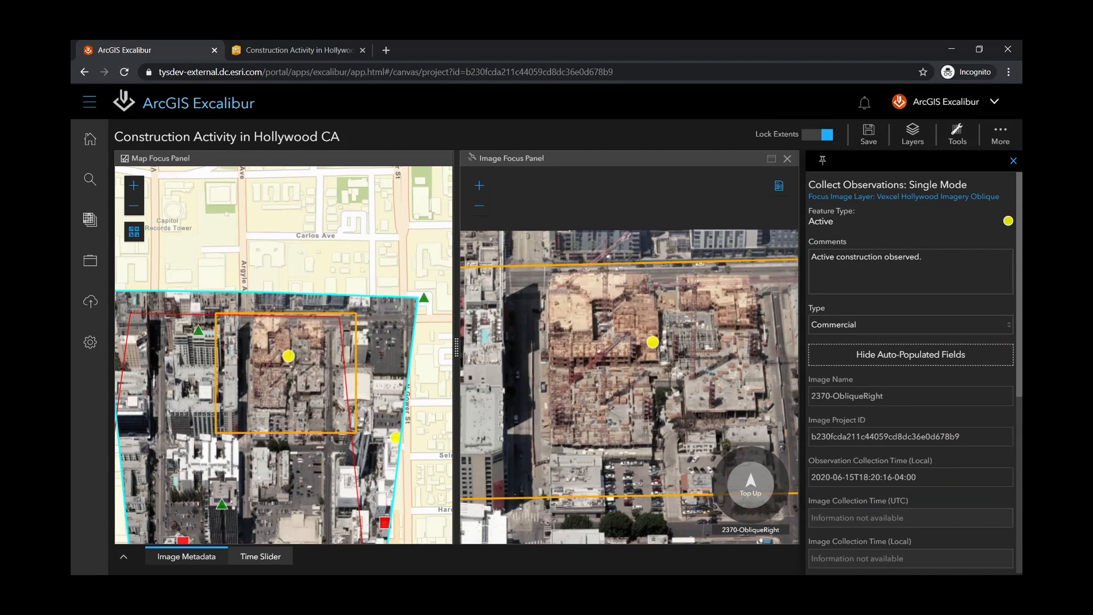
pyautogui.click(893, 362)
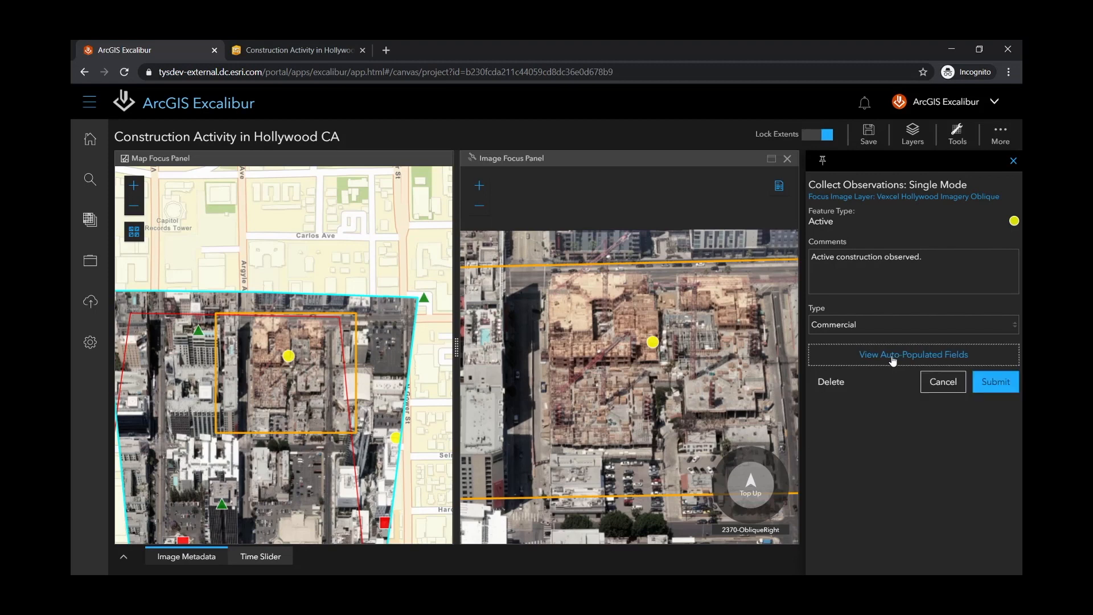
pyautogui.click(998, 386)
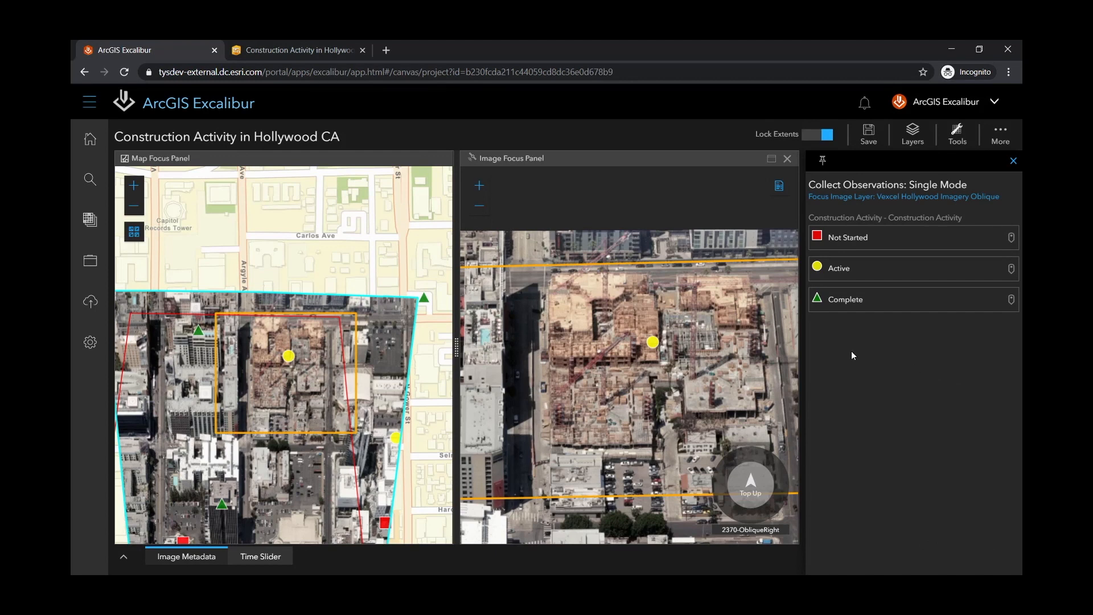
# Step: Switch to the Active Construction Projects in Hollywood, CA dashboard and inspect the new Active observation on its map
pyautogui.click(302, 51)
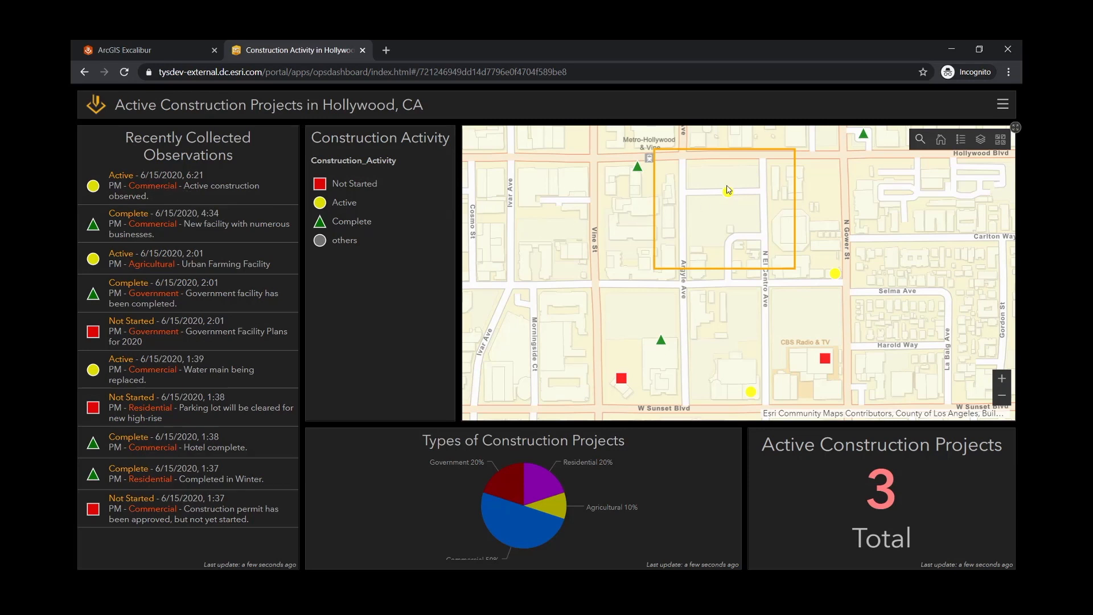
pyautogui.scroll(2, 726, 186)
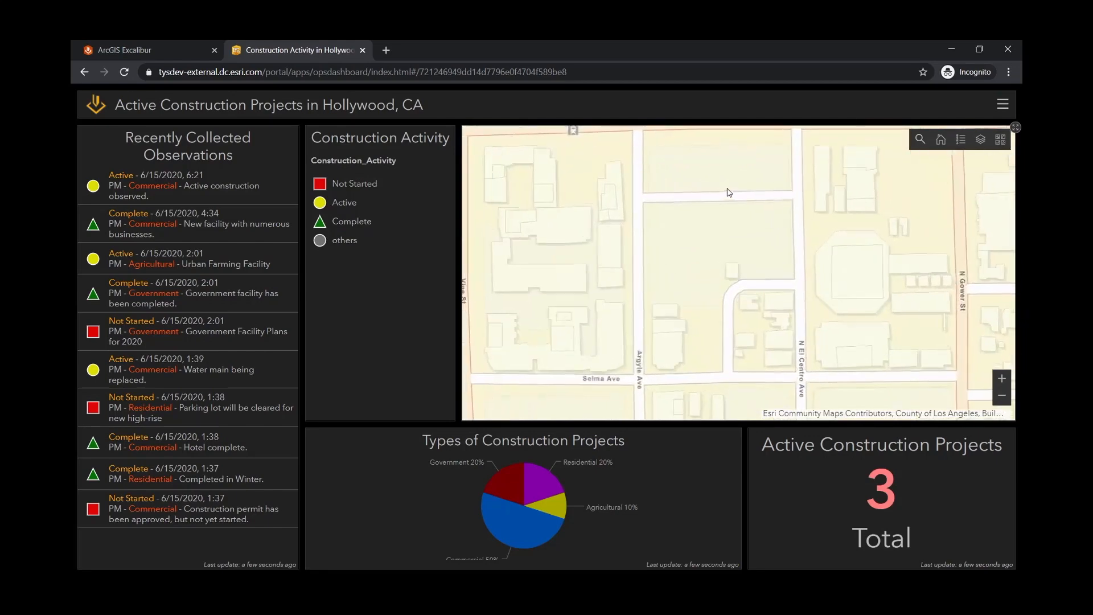
pyautogui.moveTo(744, 202); pyautogui.dragTo(745, 241)
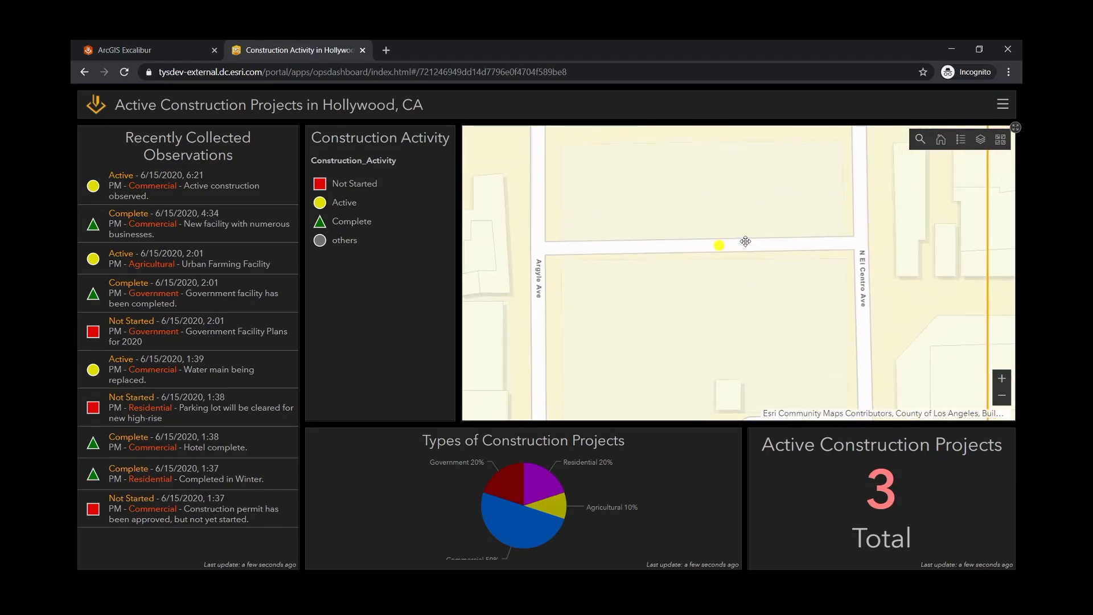
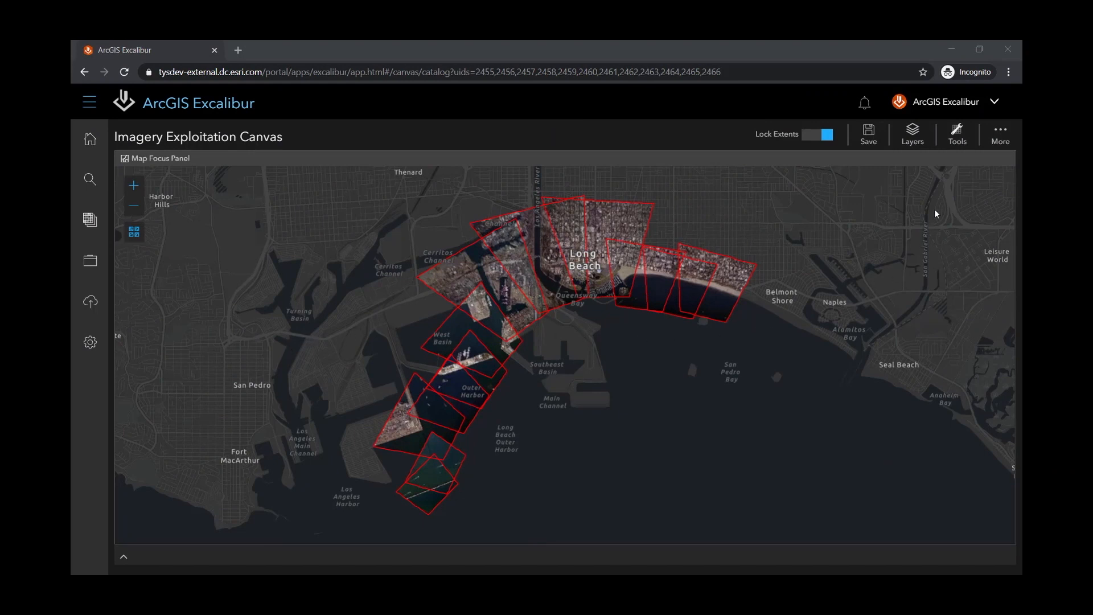
pyautogui.click(960, 137)
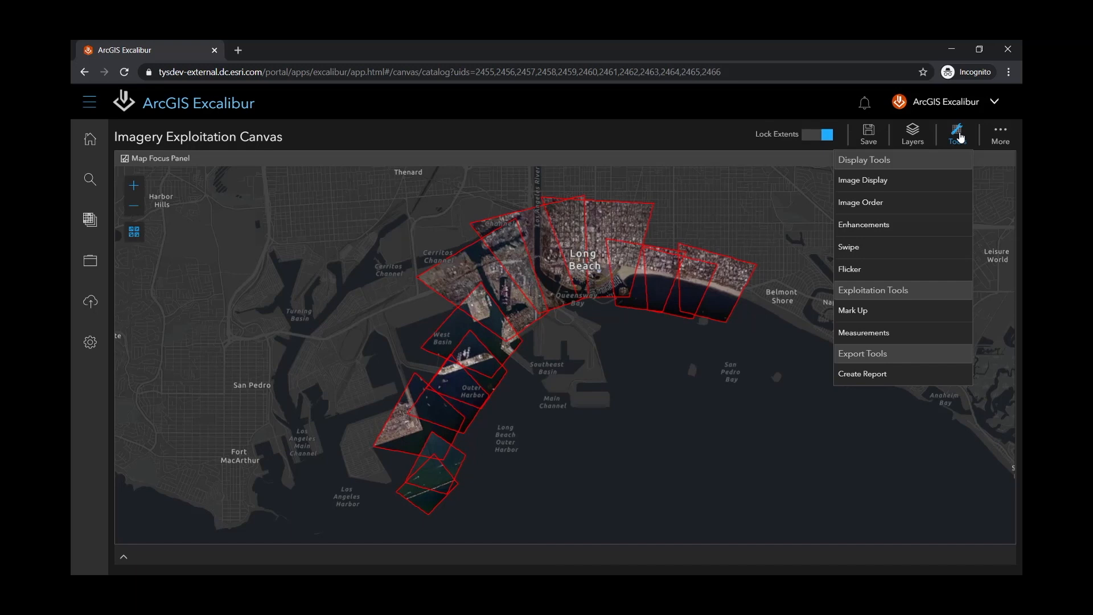
pyautogui.click(960, 138)
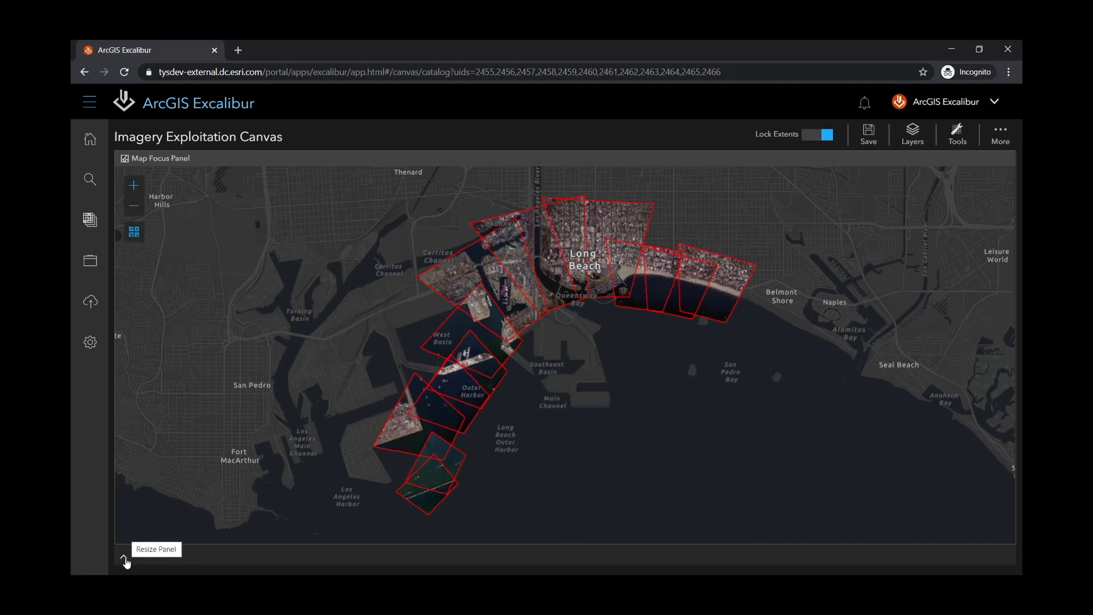
# Step: Browse the canvas's image records and open image 2016obS03773242 in an image focus panel
pyautogui.click(124, 559)
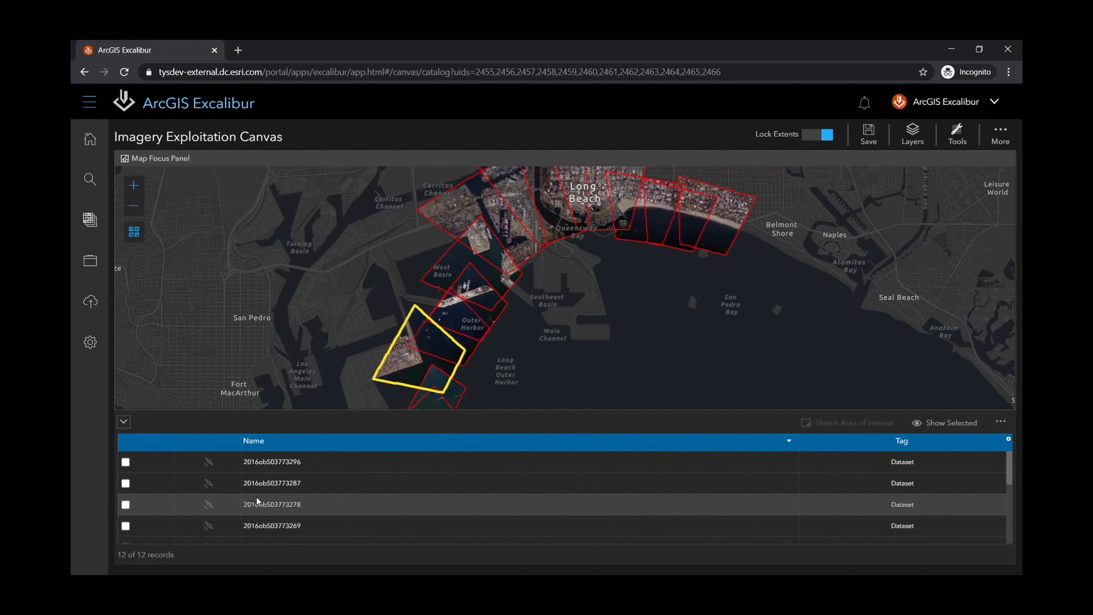
pyautogui.scroll(-1, 257, 499)
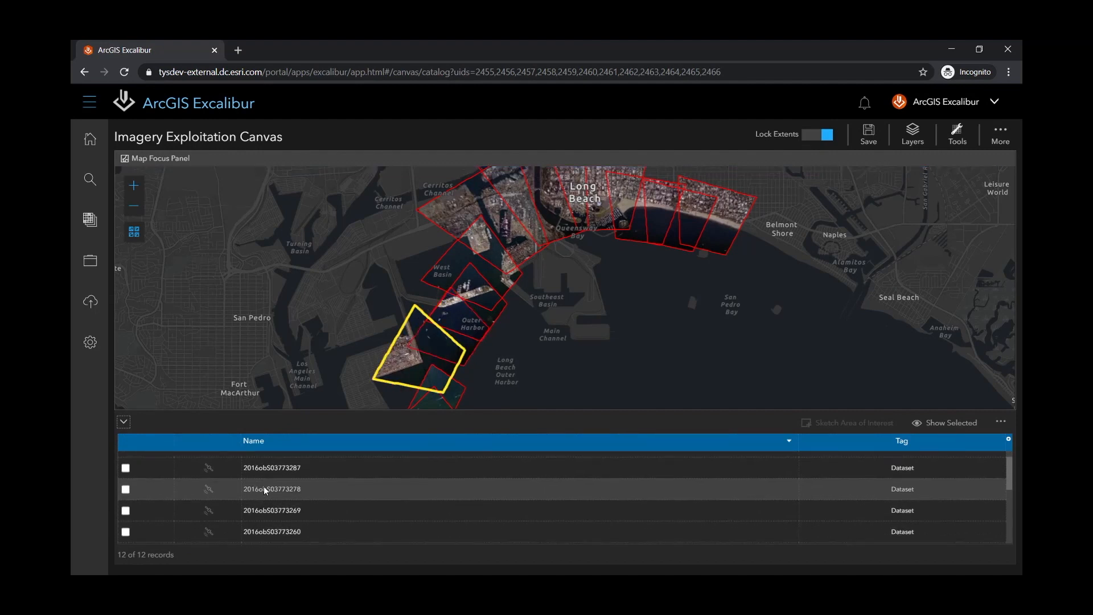
pyautogui.scroll(-2, 262, 488)
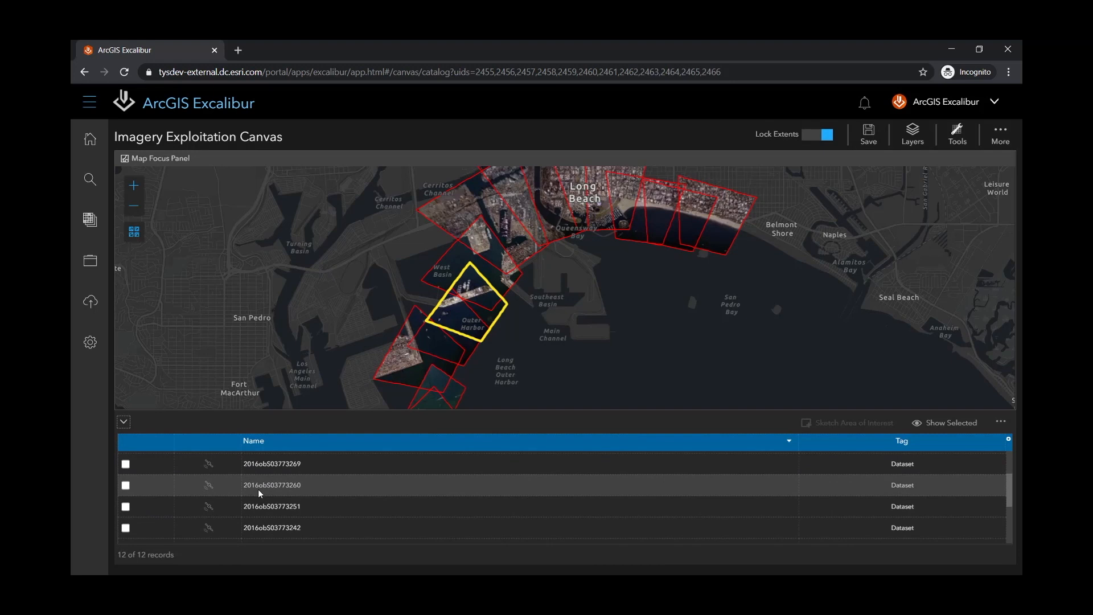
pyautogui.scroll(-2, 258, 489)
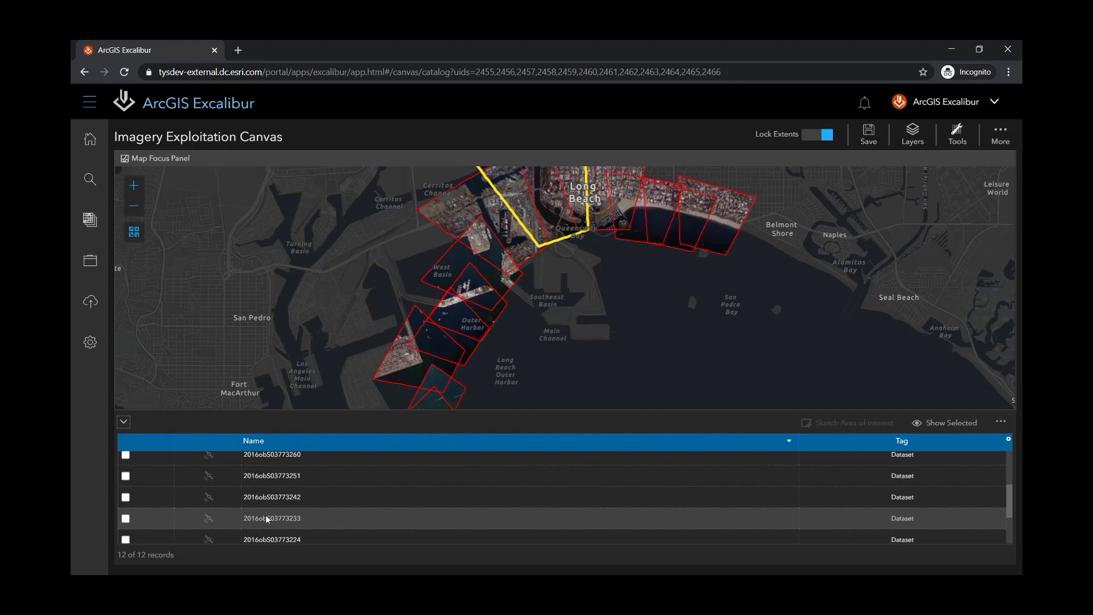
pyautogui.scroll(-1, 265, 519)
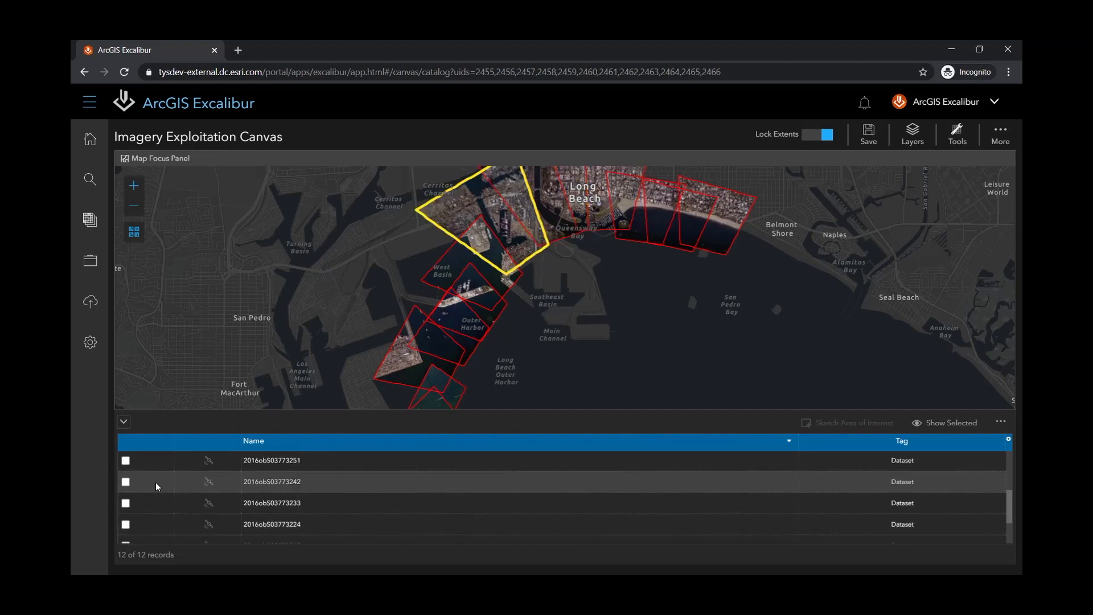
pyautogui.click(126, 482)
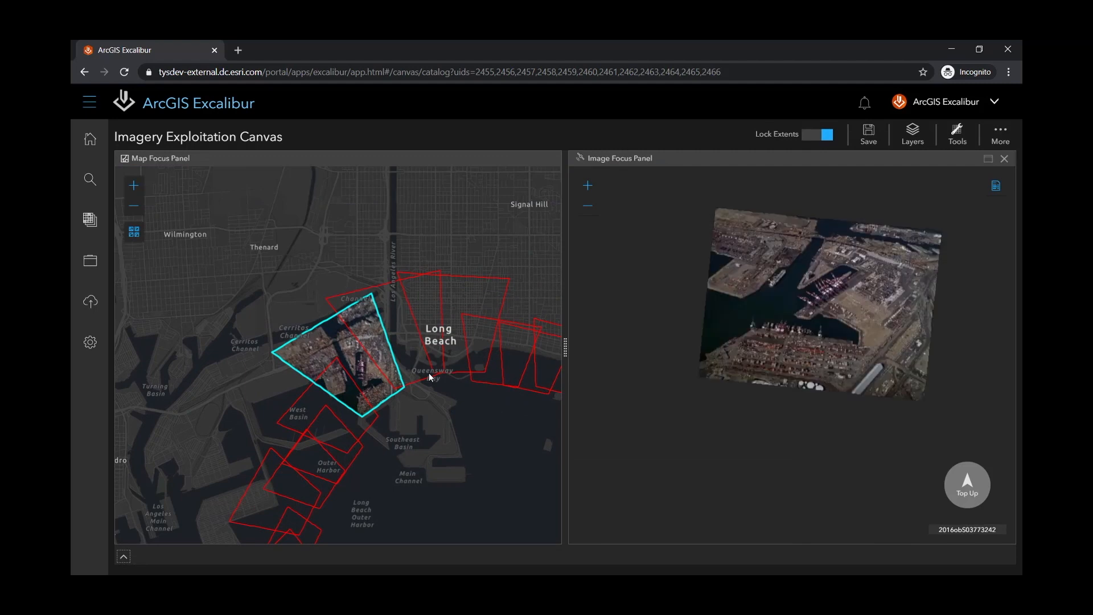
# Step: Unlock the panel extents and frame the arch bridge over the channel in both the map and image focus panels
pyautogui.click(827, 137)
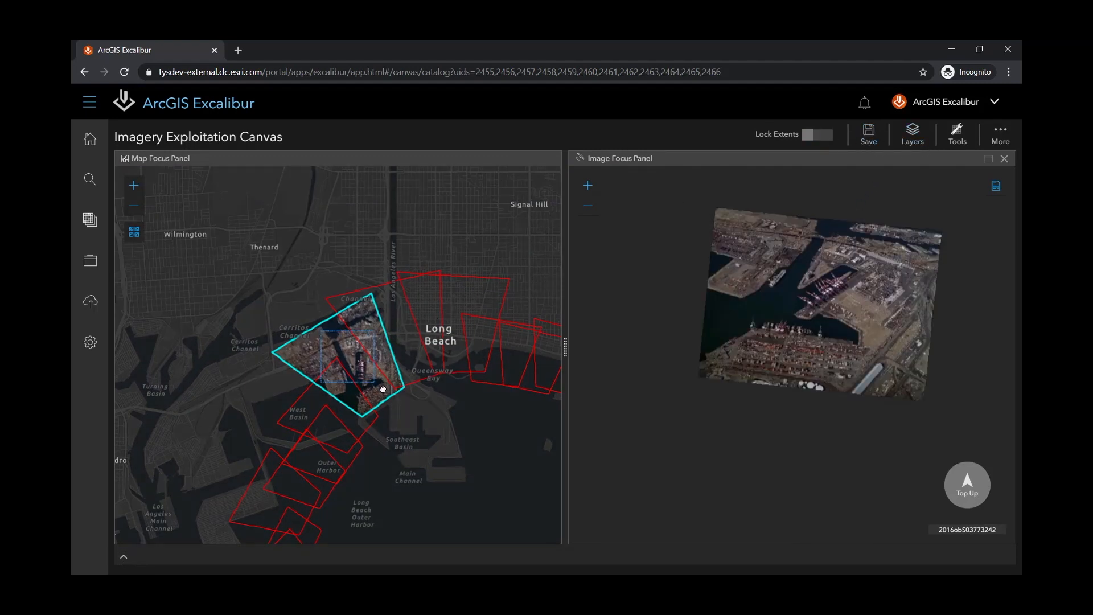
pyautogui.moveTo(382, 389); pyautogui.dragTo(385, 391)
pyautogui.scroll(1, 302, 282)
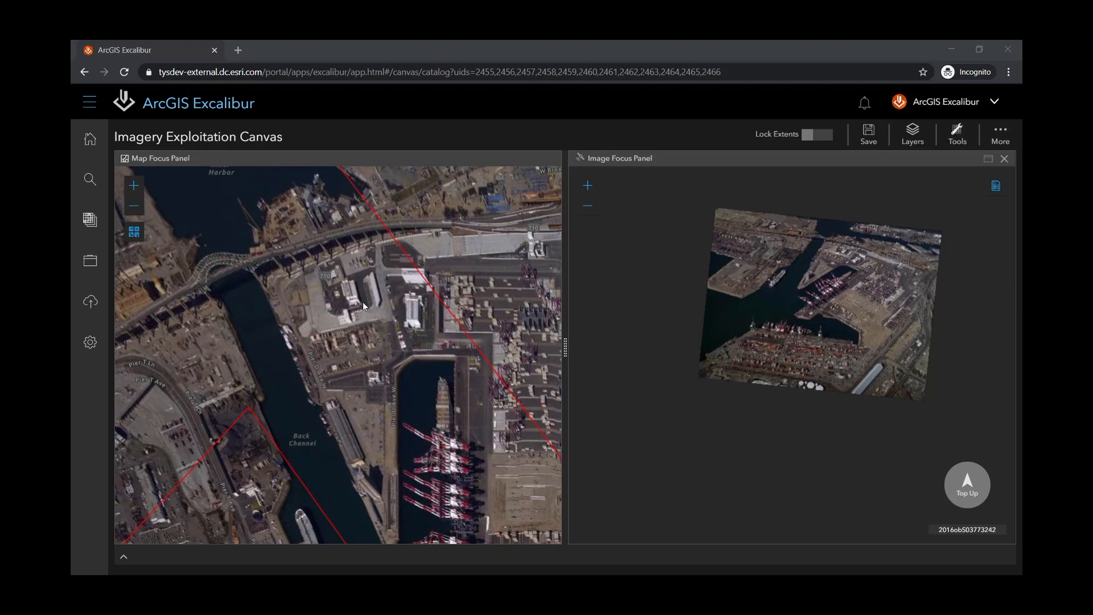
pyautogui.moveTo(267, 306); pyautogui.dragTo(342, 321)
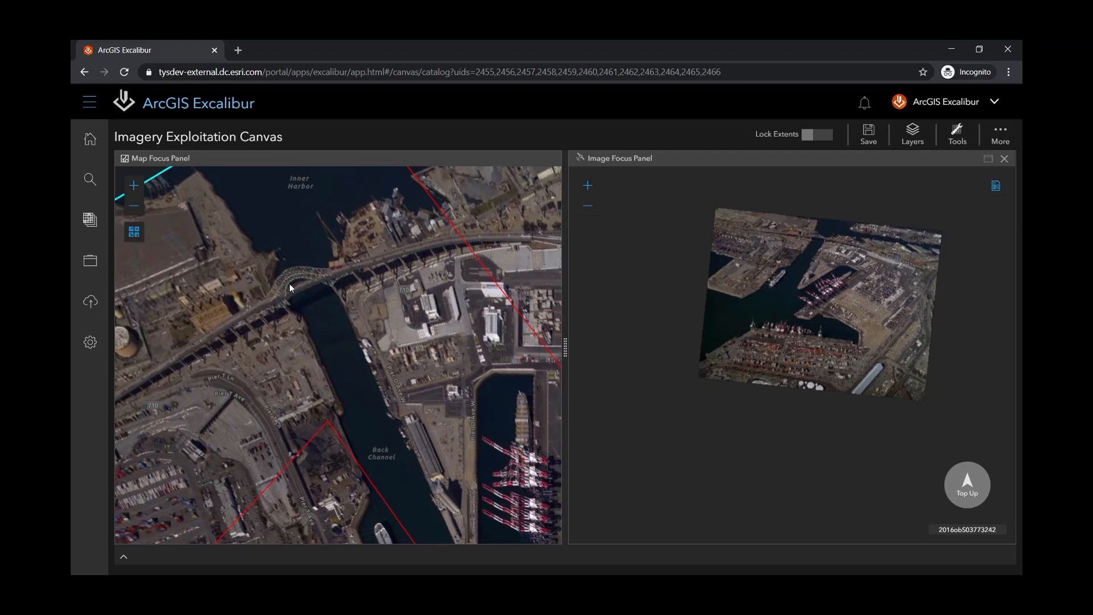
pyautogui.scroll(2, 289, 287)
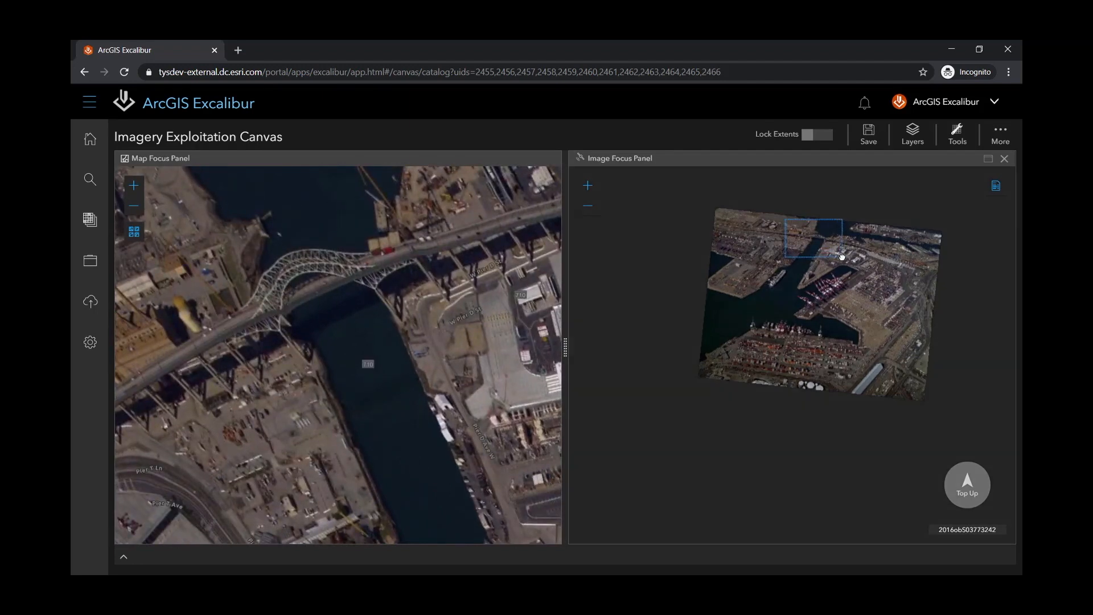
pyautogui.scroll(3, 841, 257)
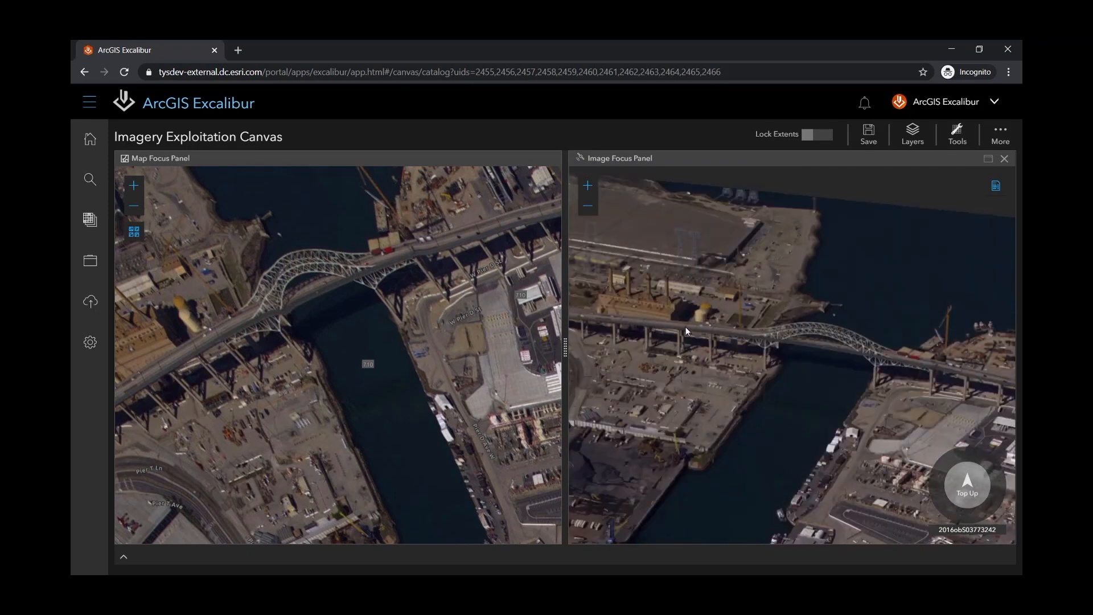
pyautogui.moveTo(800, 353); pyautogui.dragTo(777, 343)
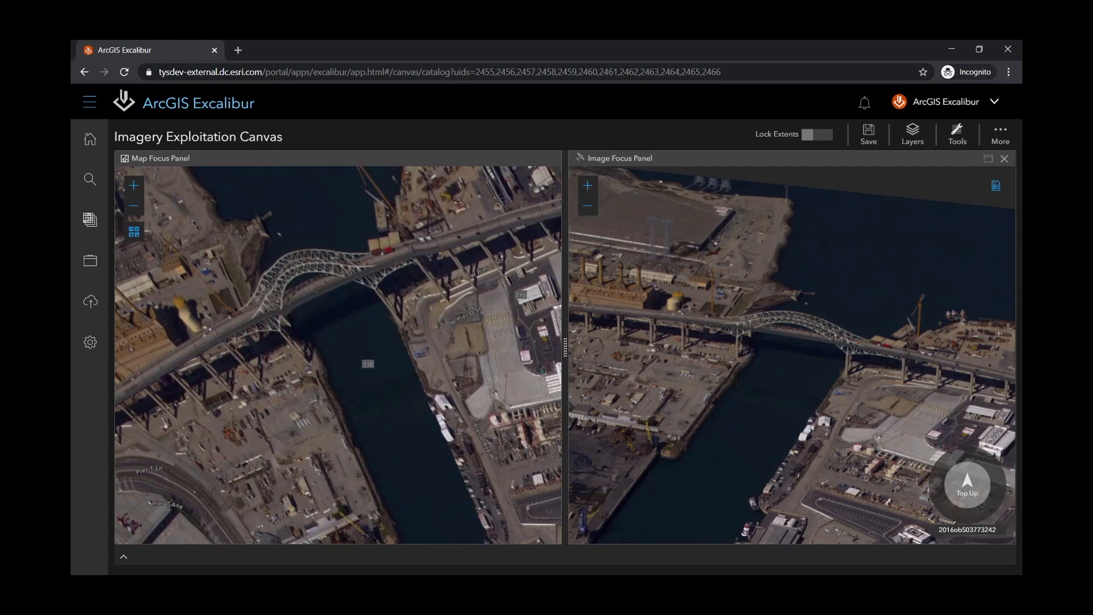
# Step: Maximize the image focus panel and bring the docked ship and red-and-white harbor cranes into view
pyautogui.click(988, 158)
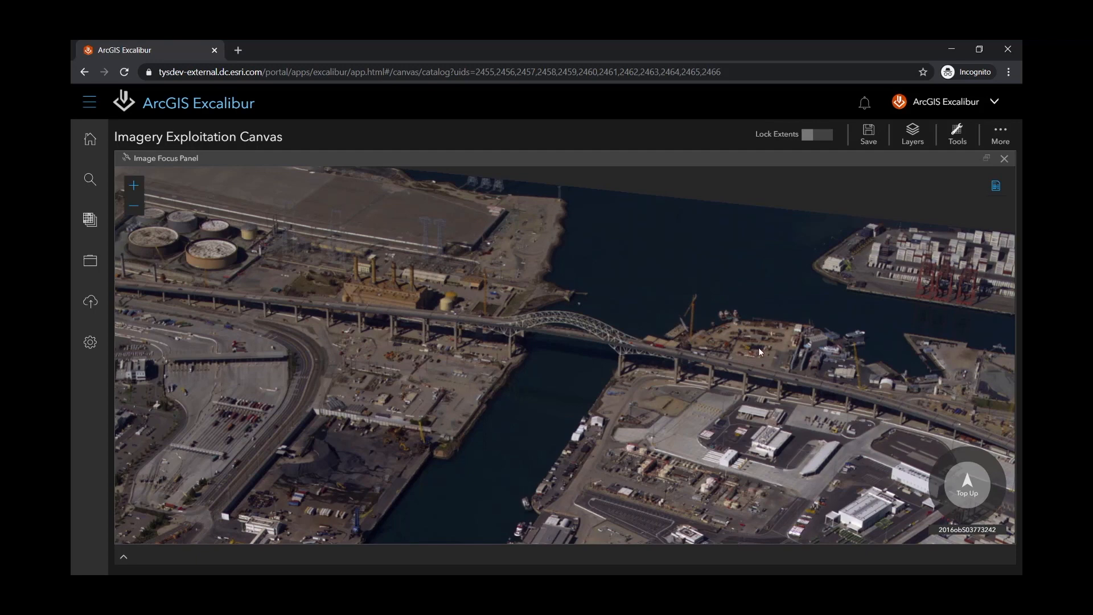
pyautogui.moveTo(655, 463); pyautogui.dragTo(653, 231)
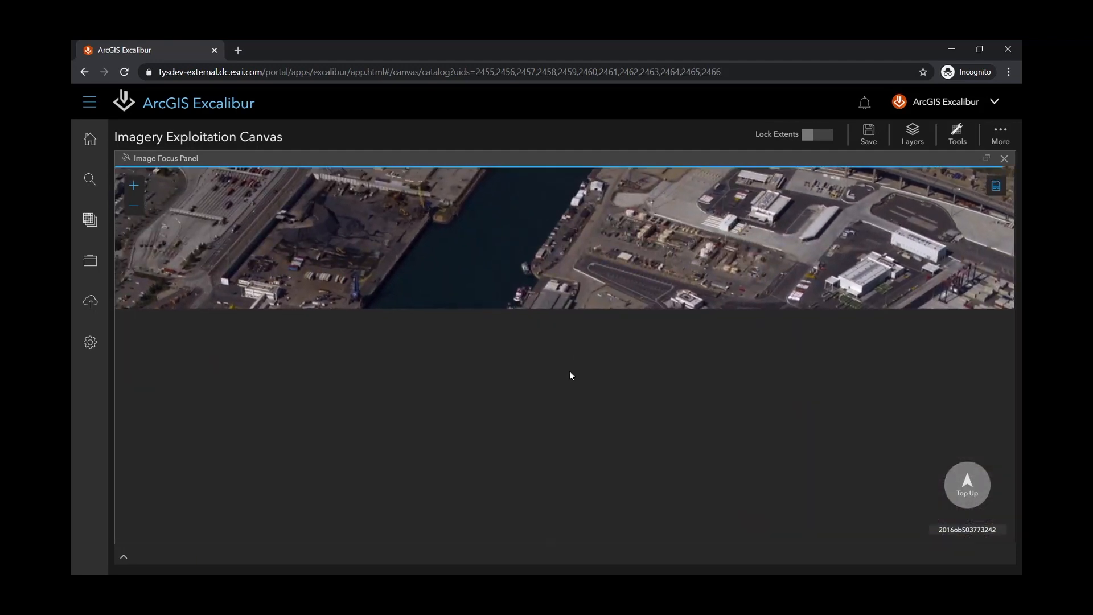
pyautogui.scroll(-1, 553, 395)
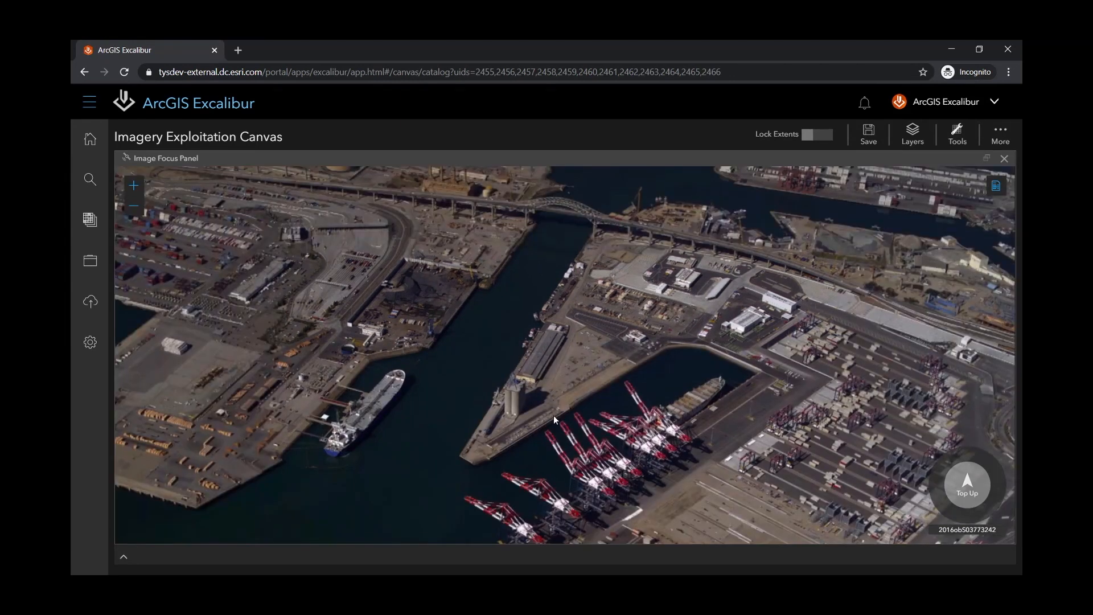
pyautogui.moveTo(553, 415); pyautogui.dragTo(545, 371)
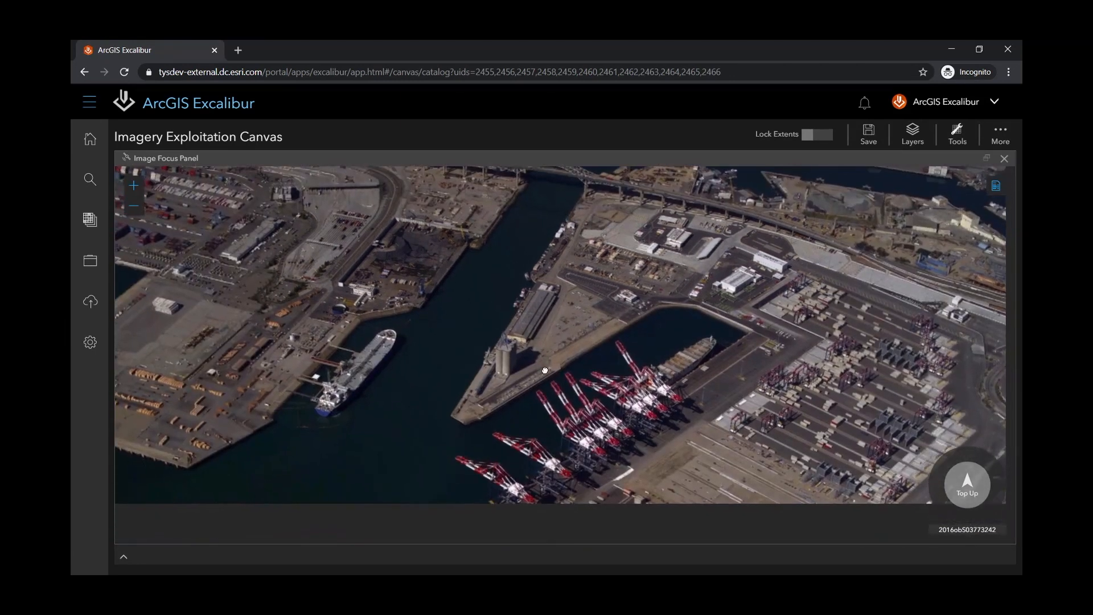
# Step: Turn on the DRA quick enhancement for the focus image with the Image Display tool
pyautogui.click(960, 138)
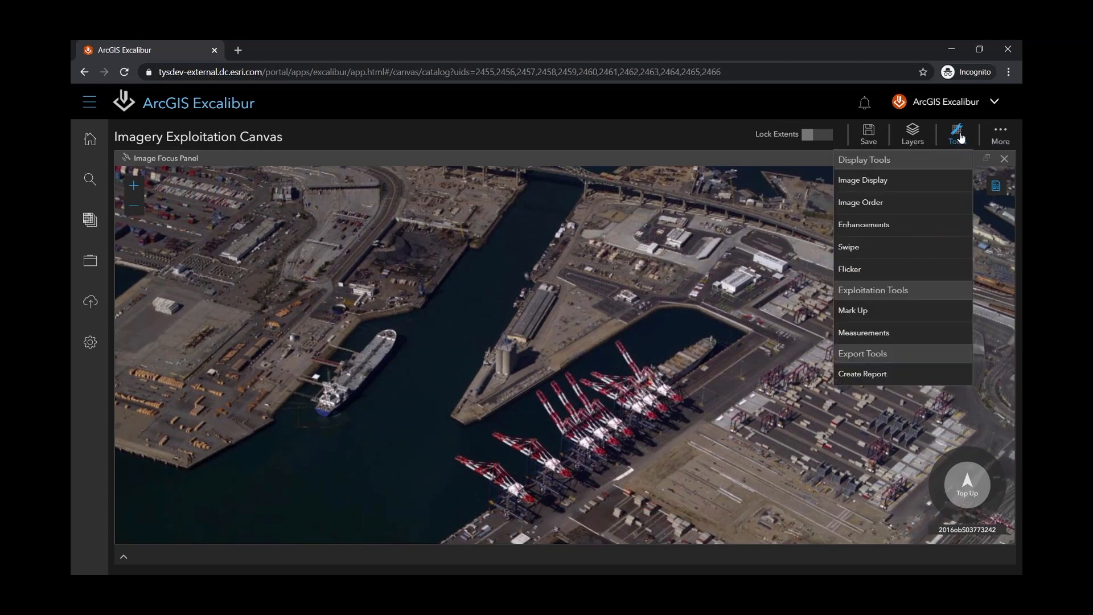
pyautogui.click(898, 189)
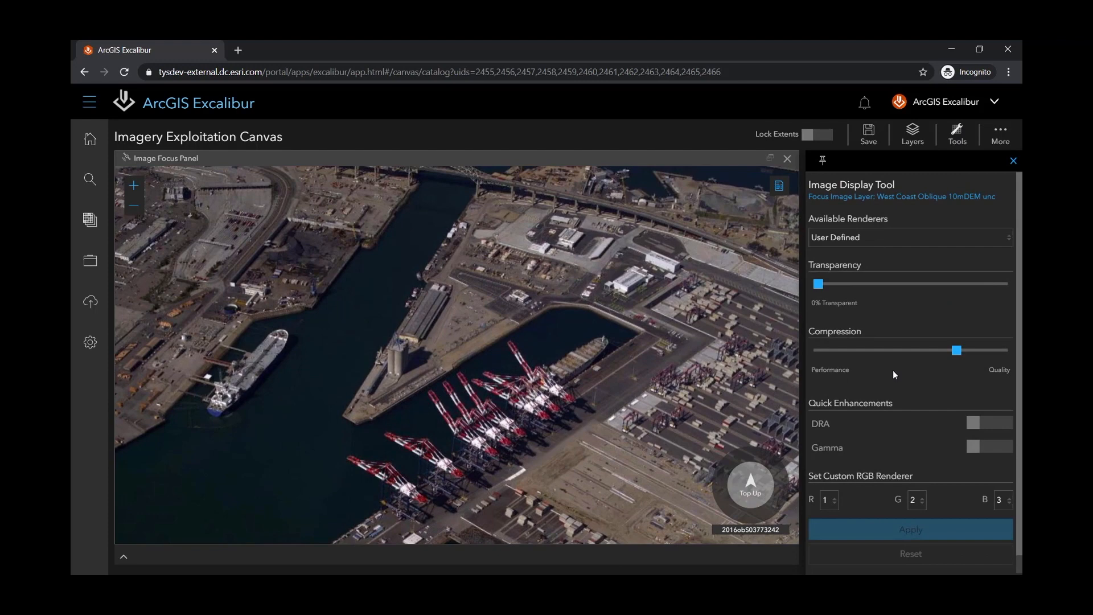
pyautogui.click(974, 423)
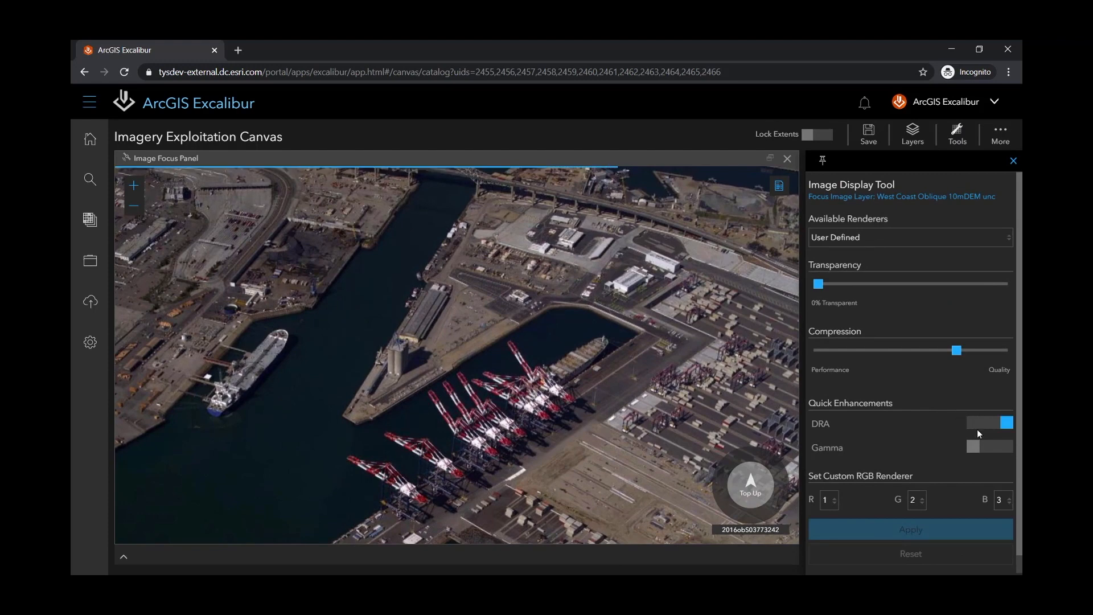
# Step: Turn on the Gamma quick enhancement for the focus image
pyautogui.click(979, 451)
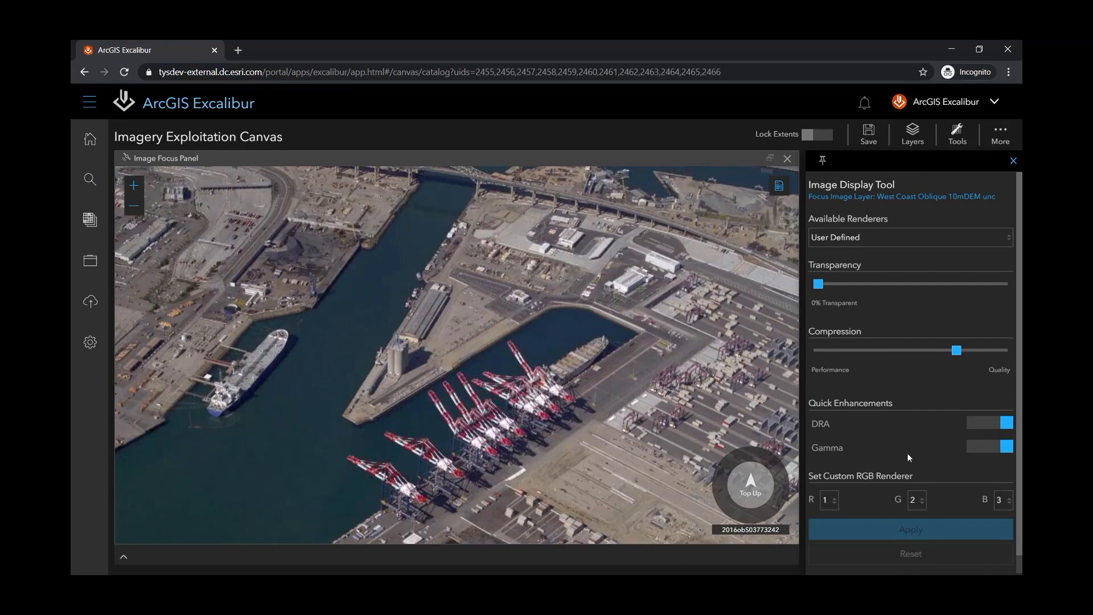
# Step: Apply a custom RGB renderer with R, G and B all set to band 1, and reset it
pyautogui.click(921, 500)
pyautogui.click(915, 514)
pyautogui.click(1009, 500)
pyautogui.click(1002, 514)
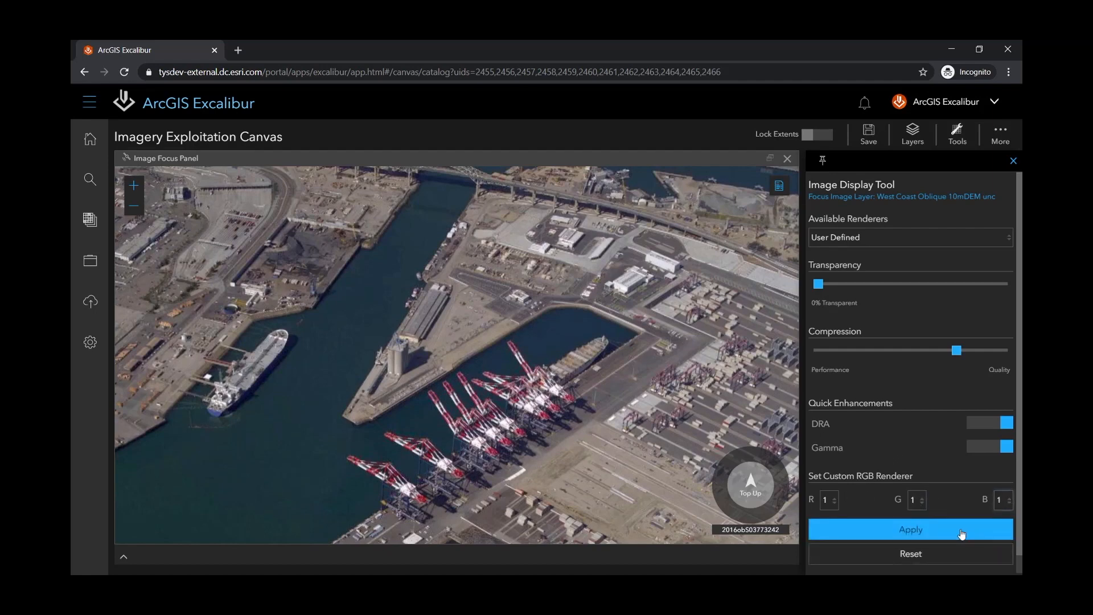
pyautogui.click(945, 530)
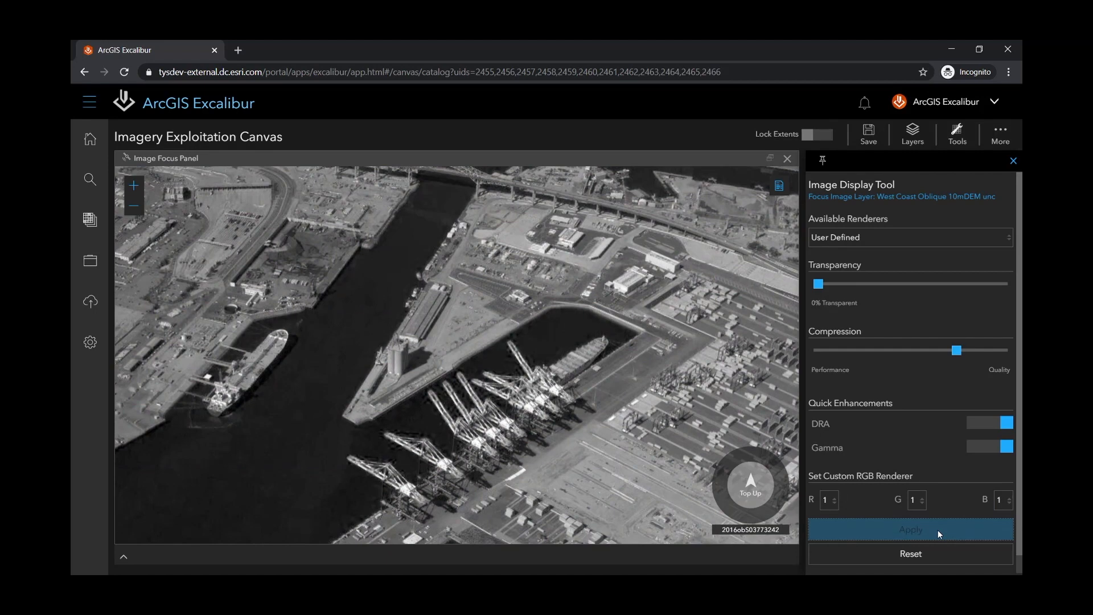
pyautogui.click(917, 558)
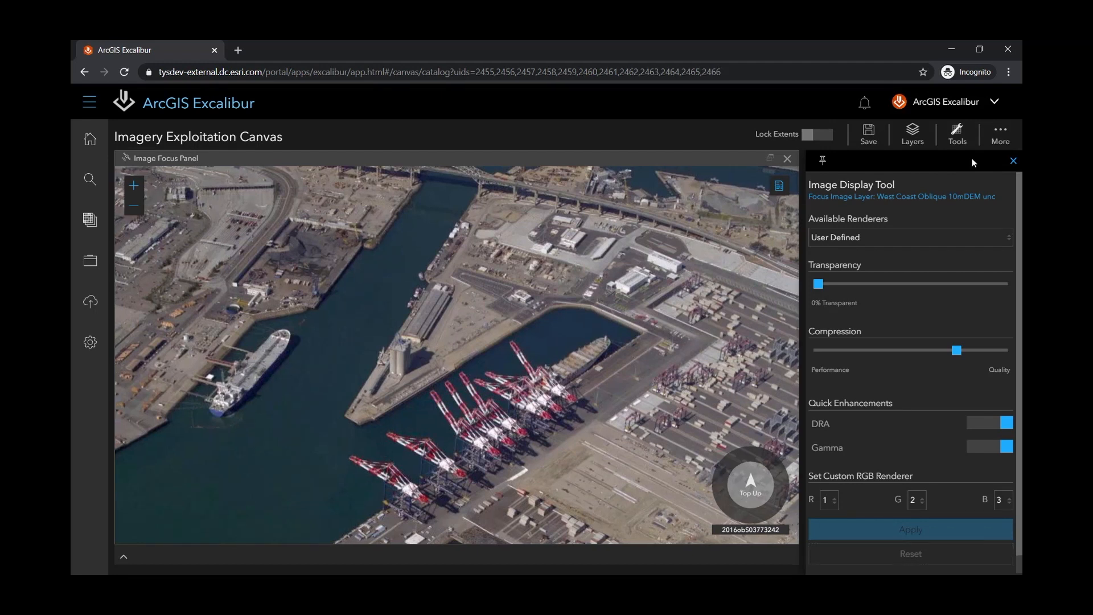
# Step: Measure the length of the docked ship in feet with the Distance measurement and hide its line on the image
pyautogui.click(957, 135)
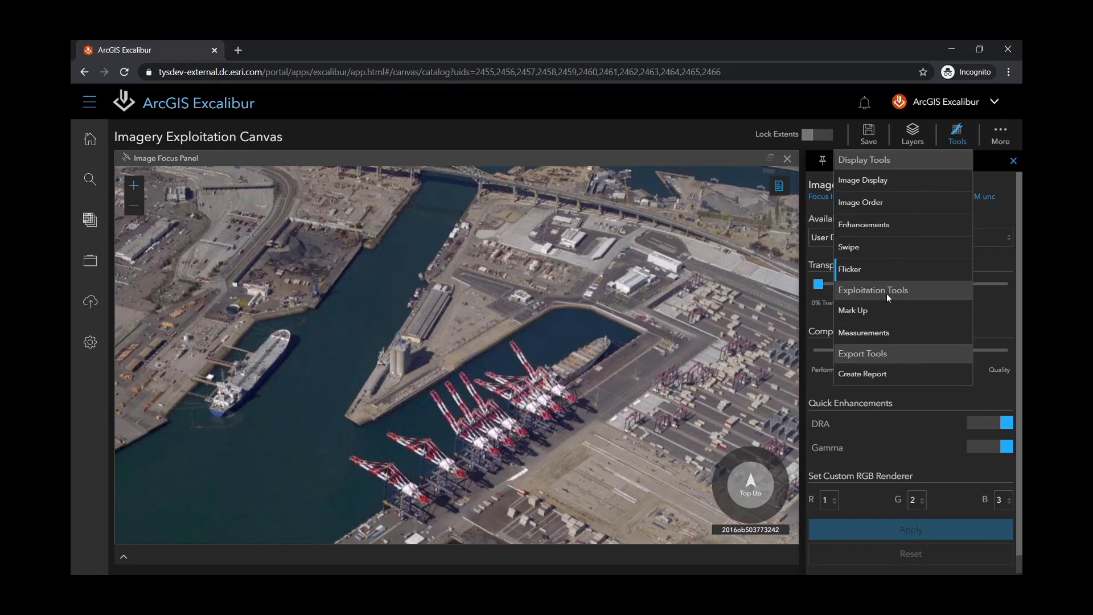
pyautogui.click(875, 333)
pyautogui.click(982, 229)
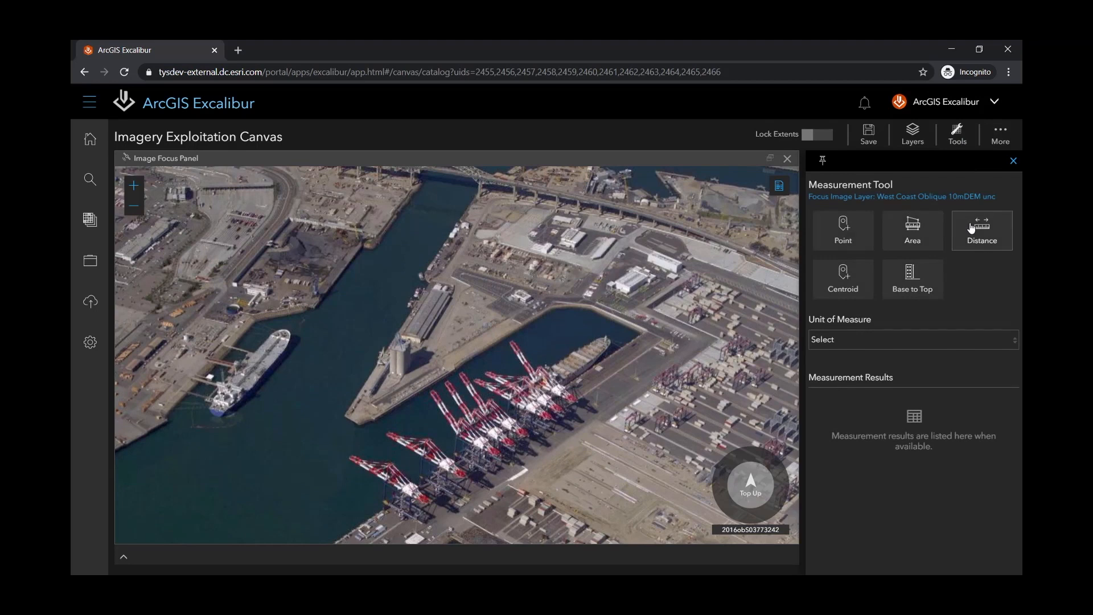
pyautogui.click(876, 334)
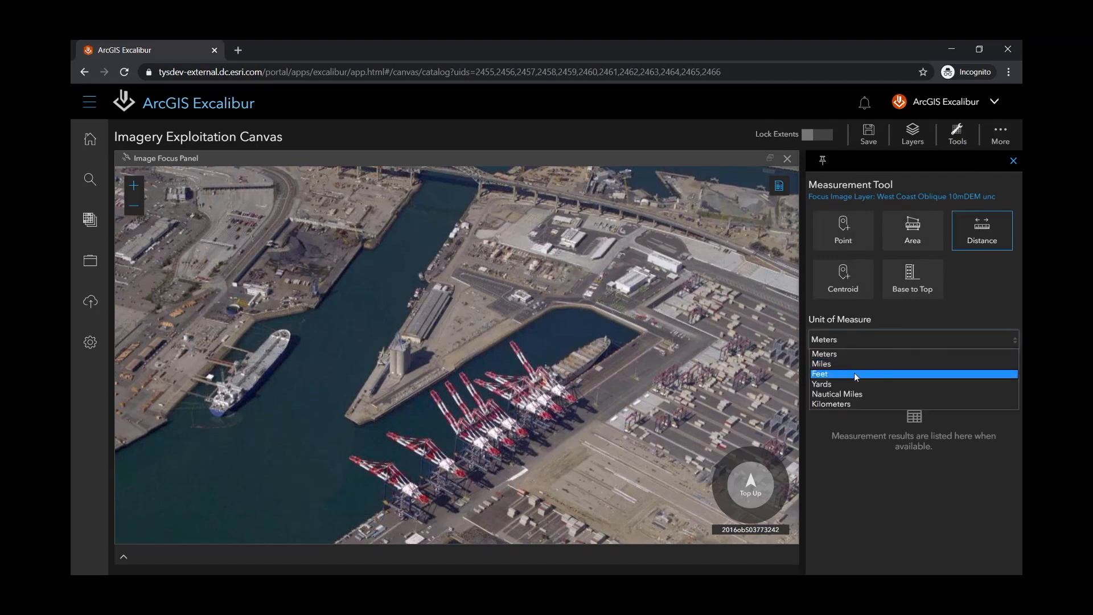
pyautogui.click(854, 374)
pyautogui.click(215, 410)
pyautogui.click(286, 328)
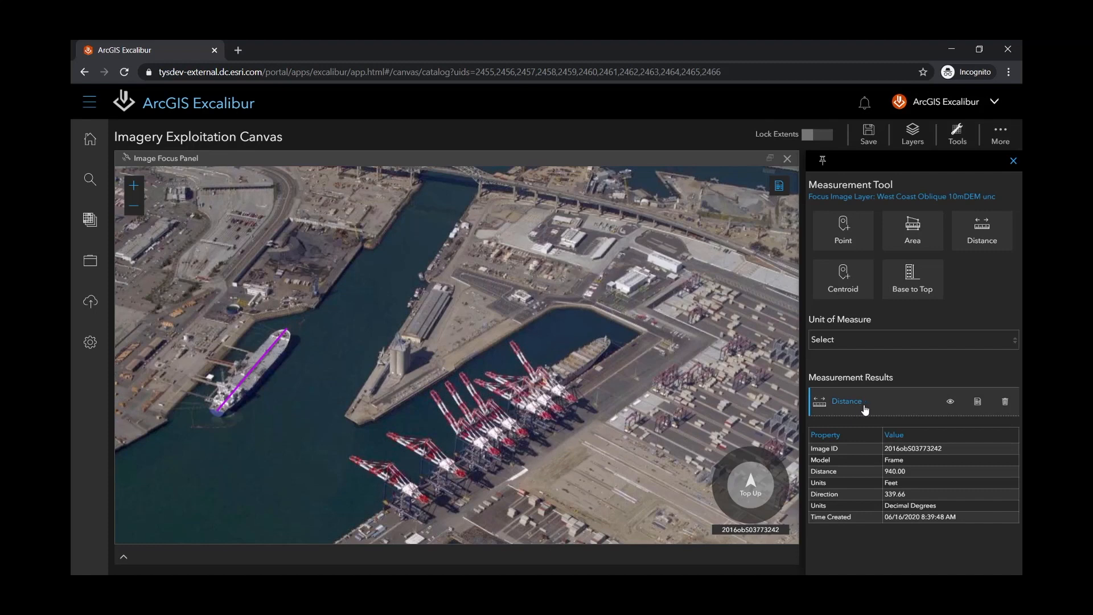
pyautogui.click(950, 401)
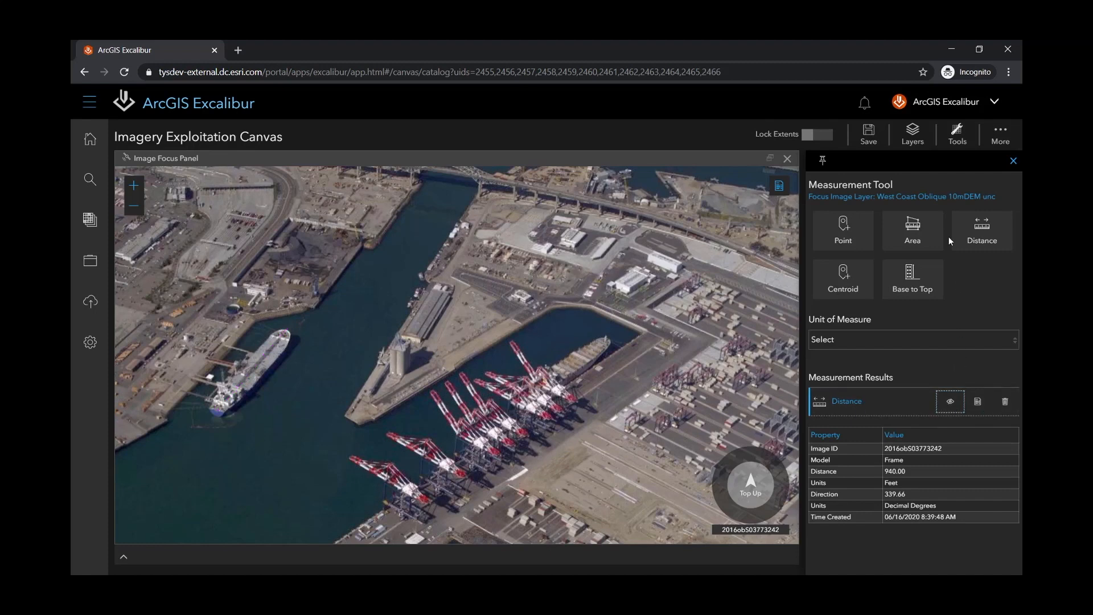
# Step: Mark up the harbor image with two rectangles, one around the red-and-white cranes' basin and one around the container ship at the lower terminal
pyautogui.click(957, 139)
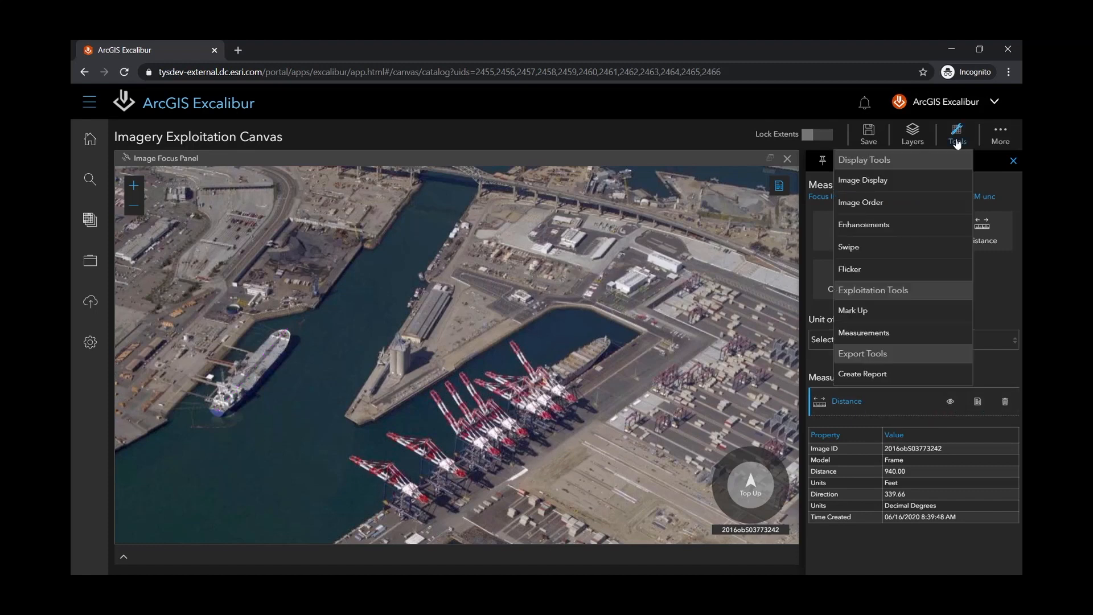
pyautogui.click(870, 311)
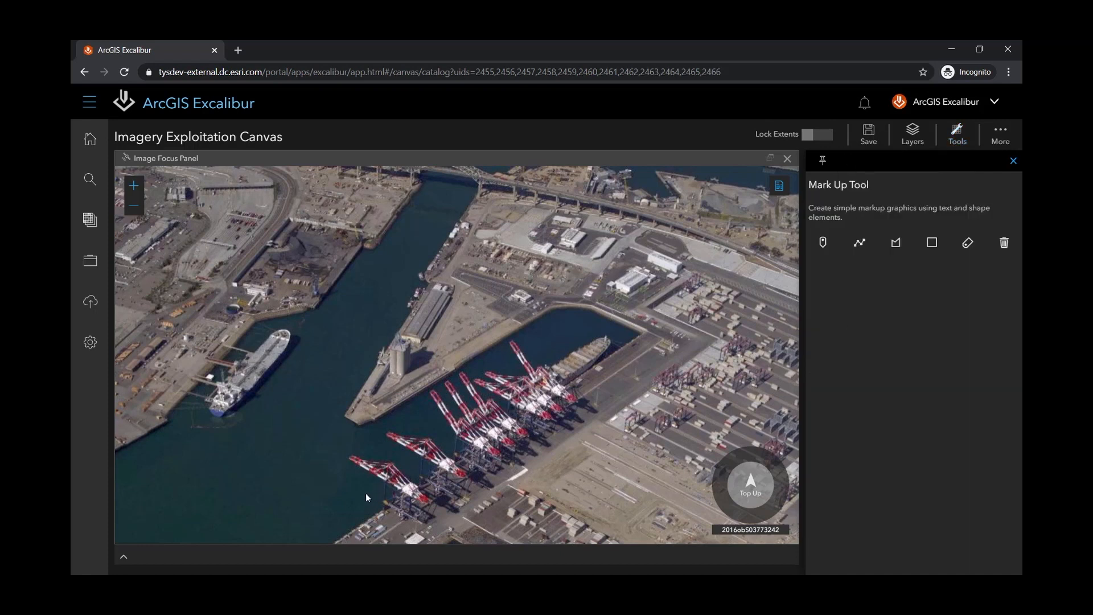
pyautogui.scroll(-3, 365, 493)
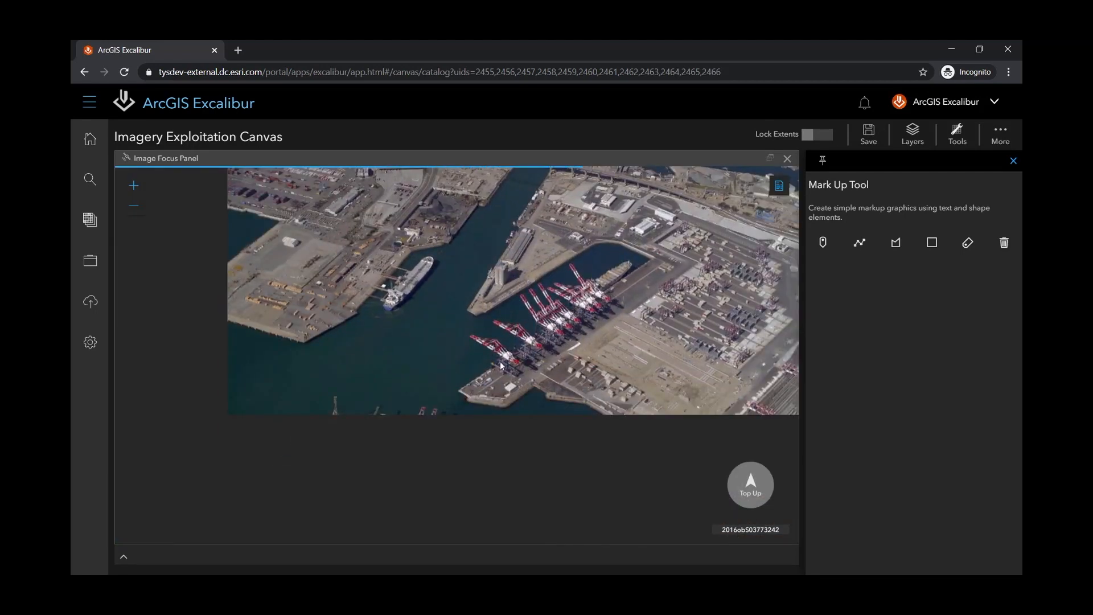
pyautogui.moveTo(460, 372); pyautogui.dragTo(436, 370)
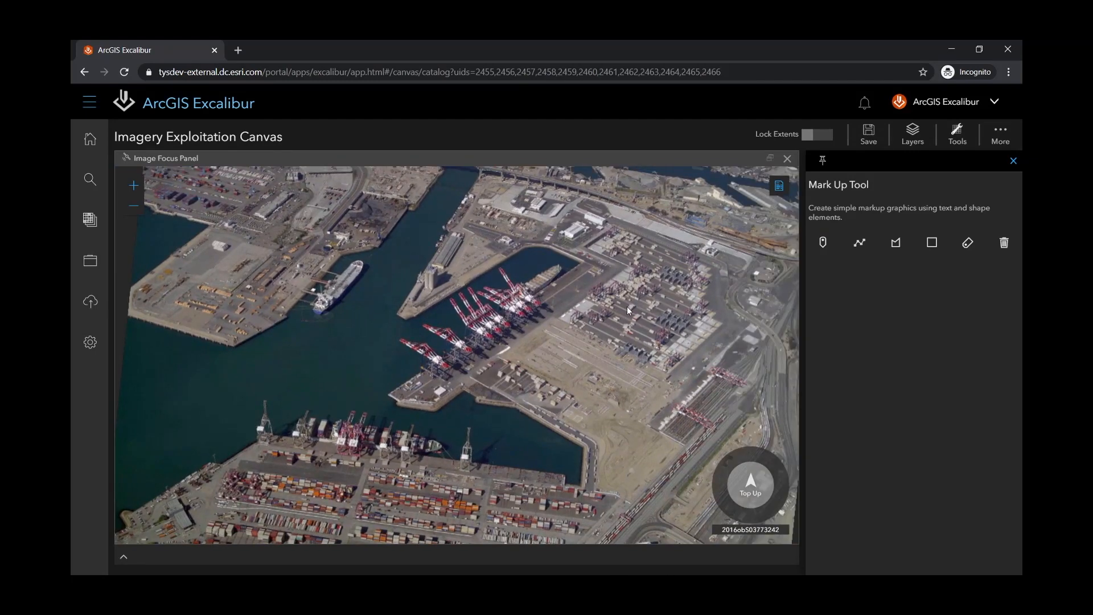
pyautogui.click(932, 242)
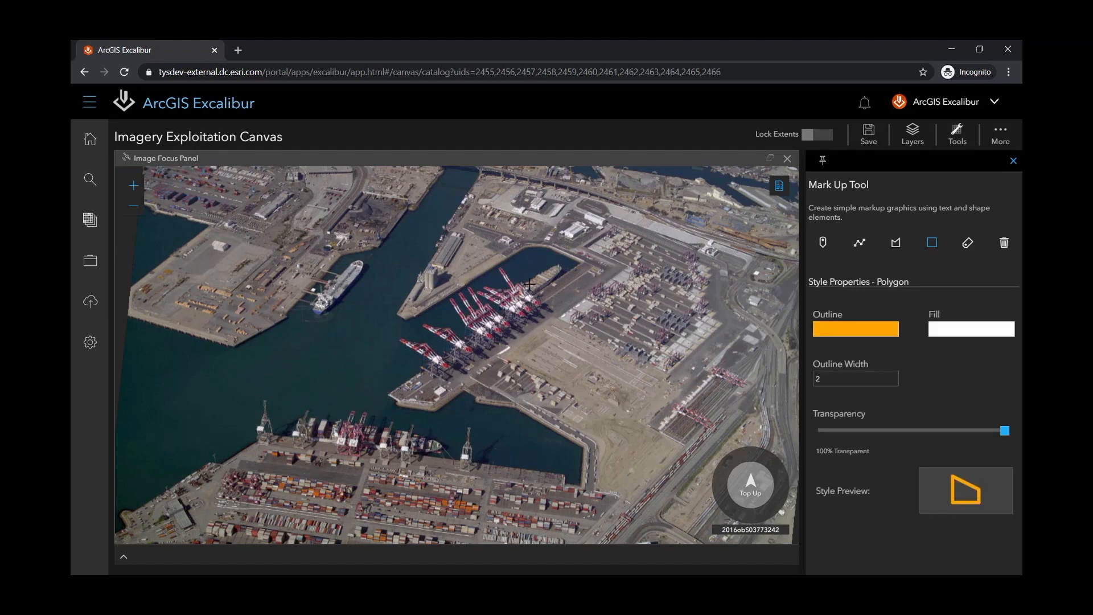
pyautogui.moveTo(551, 245); pyautogui.dragTo(574, 264)
pyautogui.moveTo(475, 314); pyautogui.dragTo(447, 343)
pyautogui.click(934, 245)
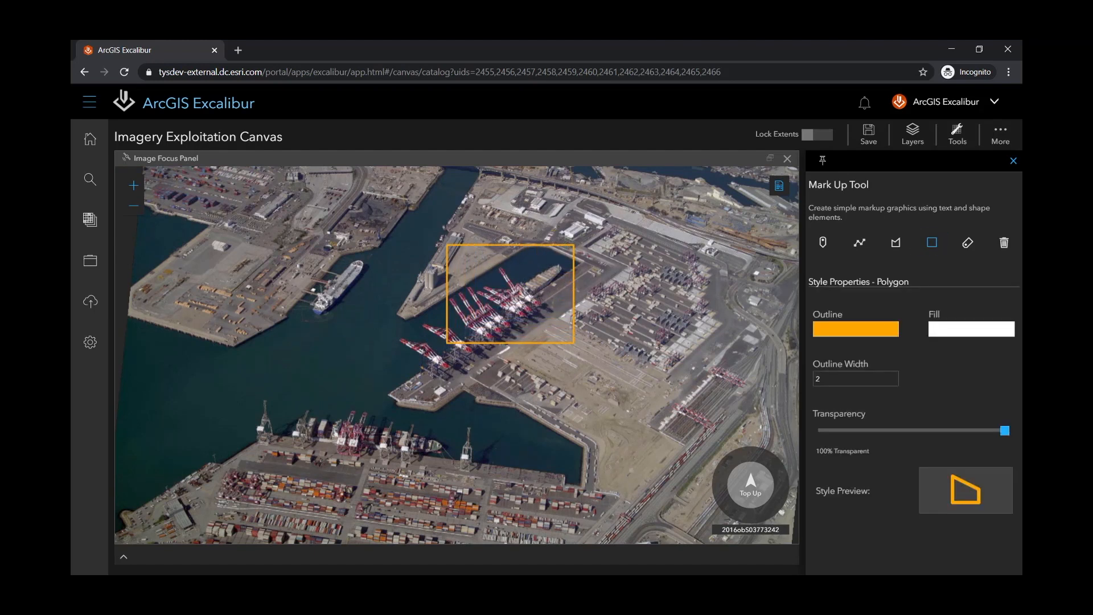
pyautogui.moveTo(261, 387)
pyautogui.mouseDown()
pyautogui.moveTo(356, 445)
pyautogui.moveTo(462, 482)
pyautogui.mouseUp()
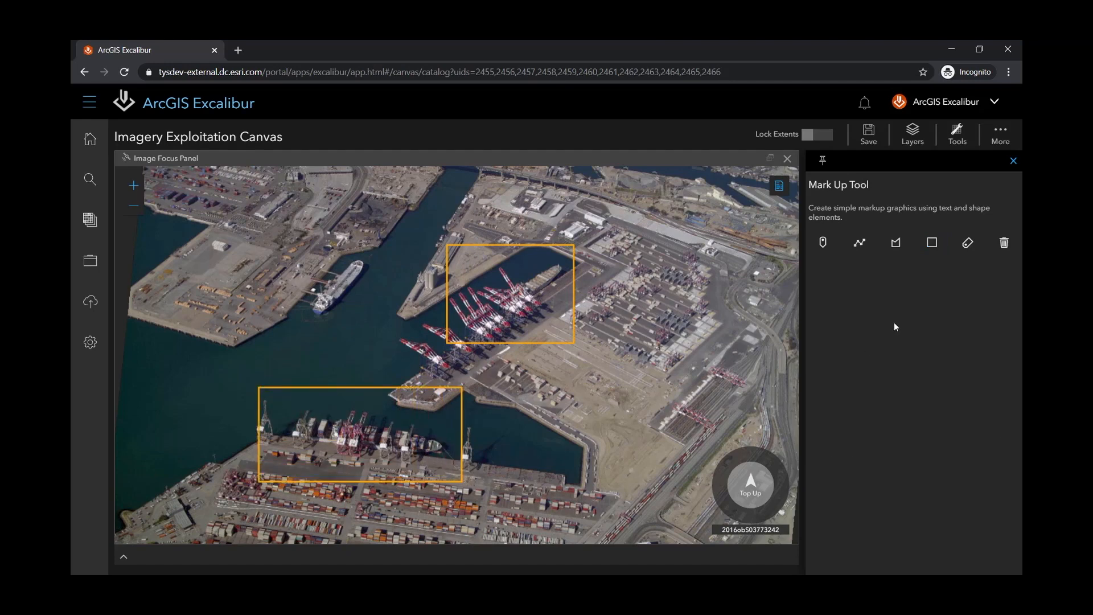
# Step: Place the text markup "Cargo Loading" on the open water between the two rectangles
pyautogui.click(968, 243)
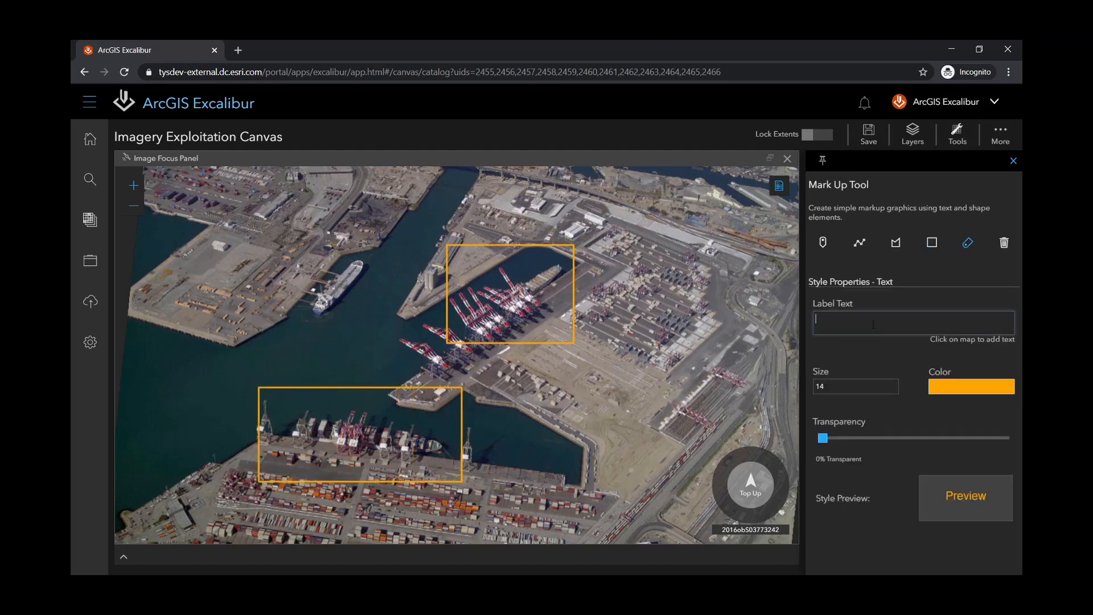
pyautogui.write('Cargo Loading')
pyautogui.click(329, 339)
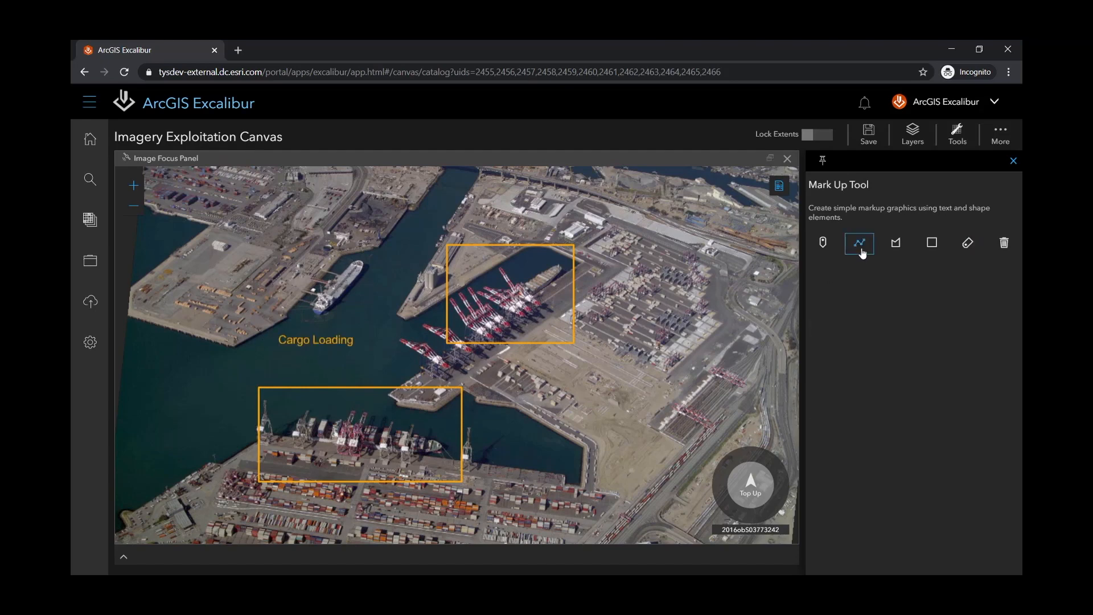
# Step: Draw two markup lines connecting the "Cargo Loading" label to the upper and lower rectangles
pyautogui.click(859, 243)
pyautogui.click(346, 332)
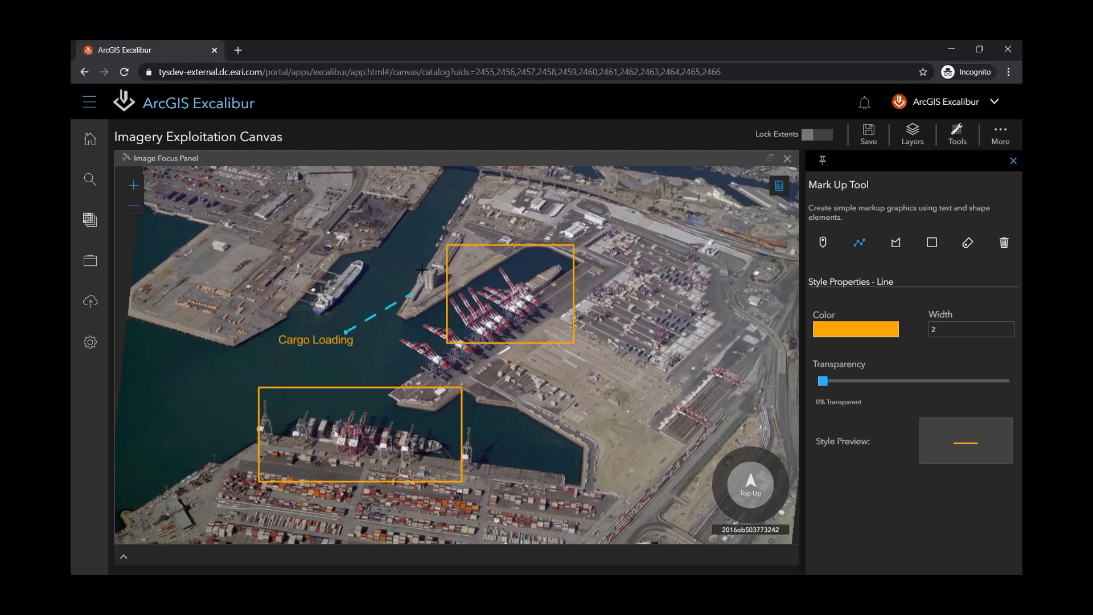
pyautogui.doubleClick(447, 254)
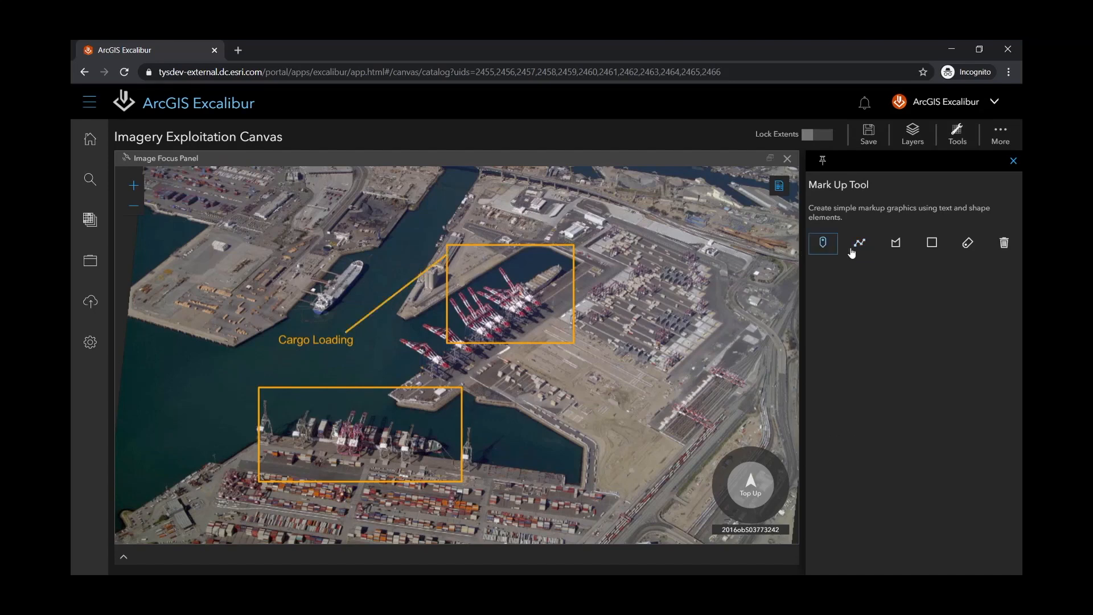
pyautogui.click(859, 243)
pyautogui.click(314, 349)
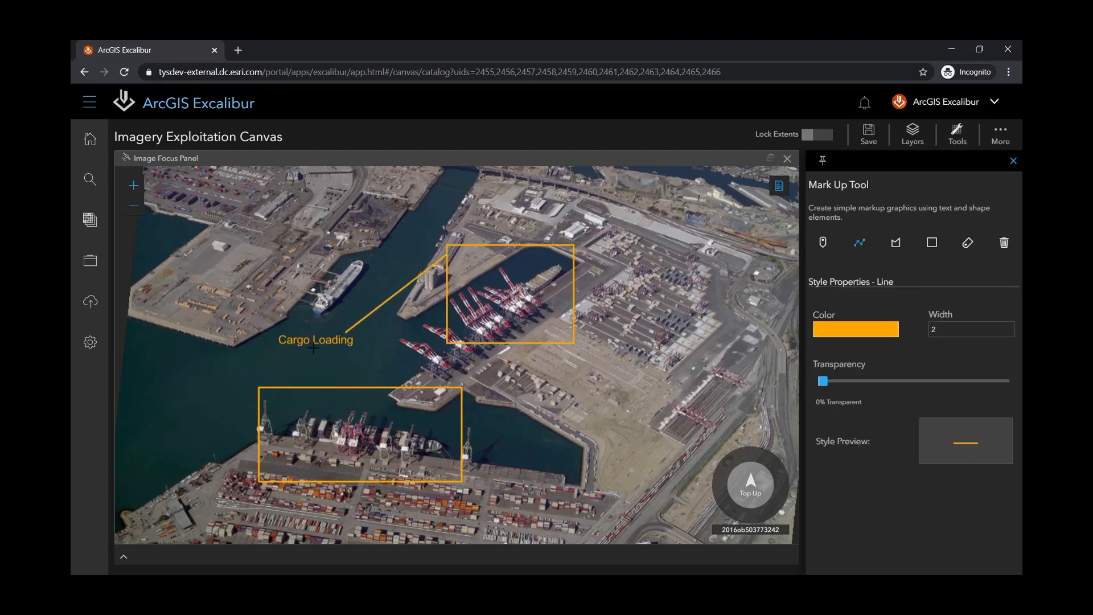
pyautogui.doubleClick(339, 386)
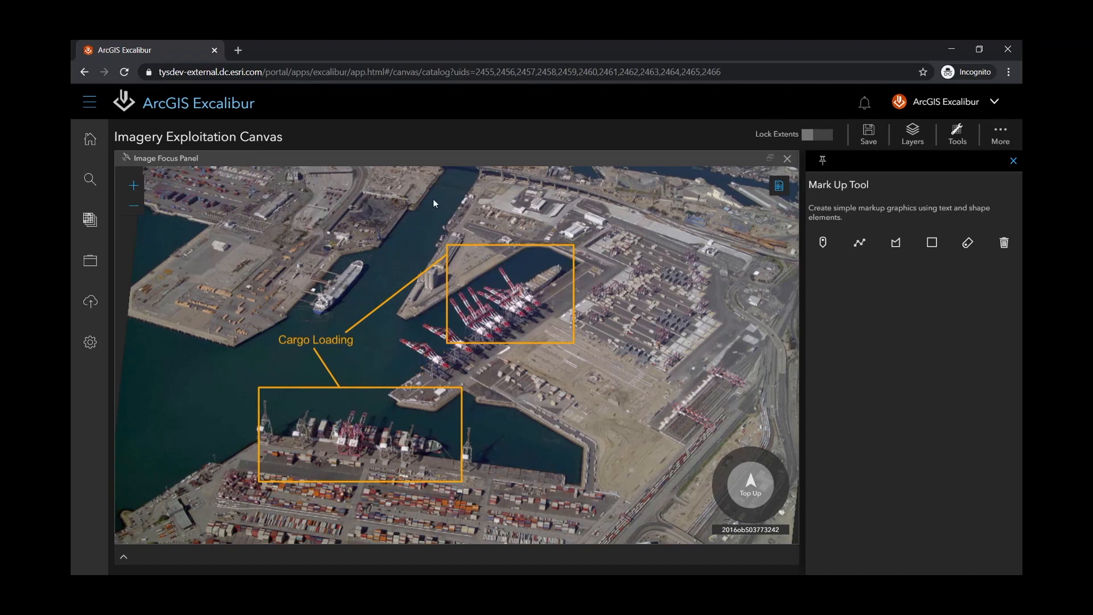
# Step: Save the work as a new imagery project titled "Cargo Loading" with instructions "Identify activity at Port" and the tag "Port"
pyautogui.click(872, 134)
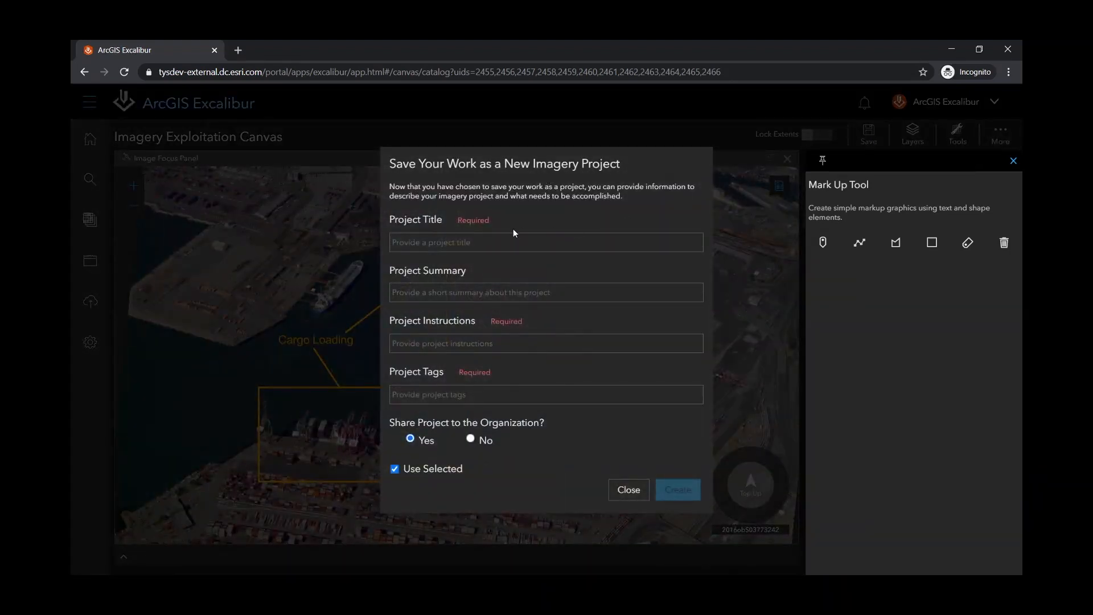
pyautogui.click(460, 243)
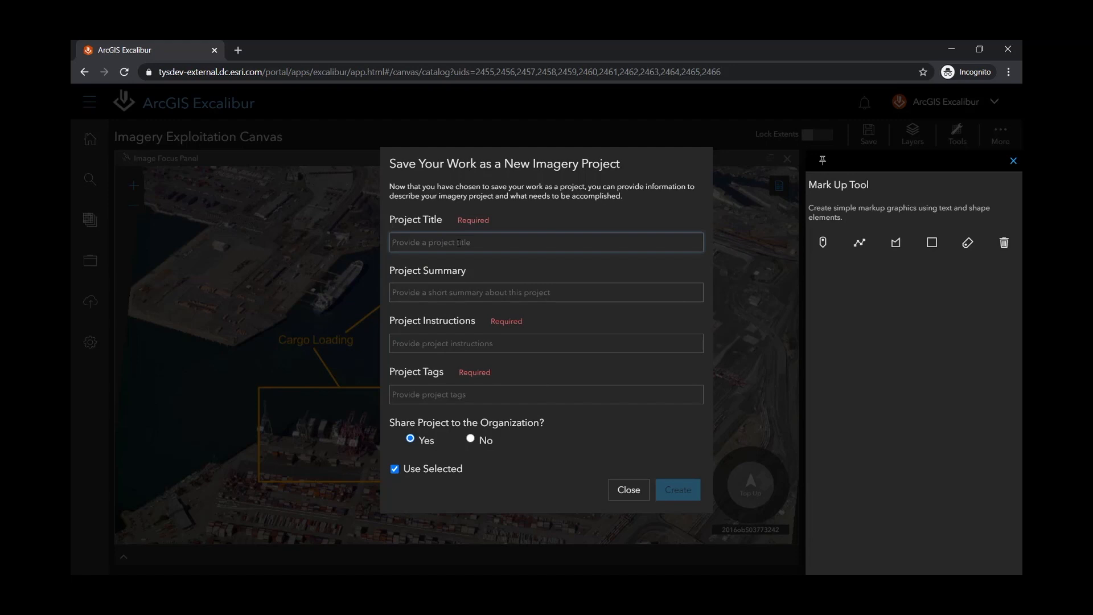
pyautogui.write('C')
pyautogui.write('argo Lodi')
pyautogui.write('ding')
pyautogui.click(440, 344)
pyautogui.write('Identif')
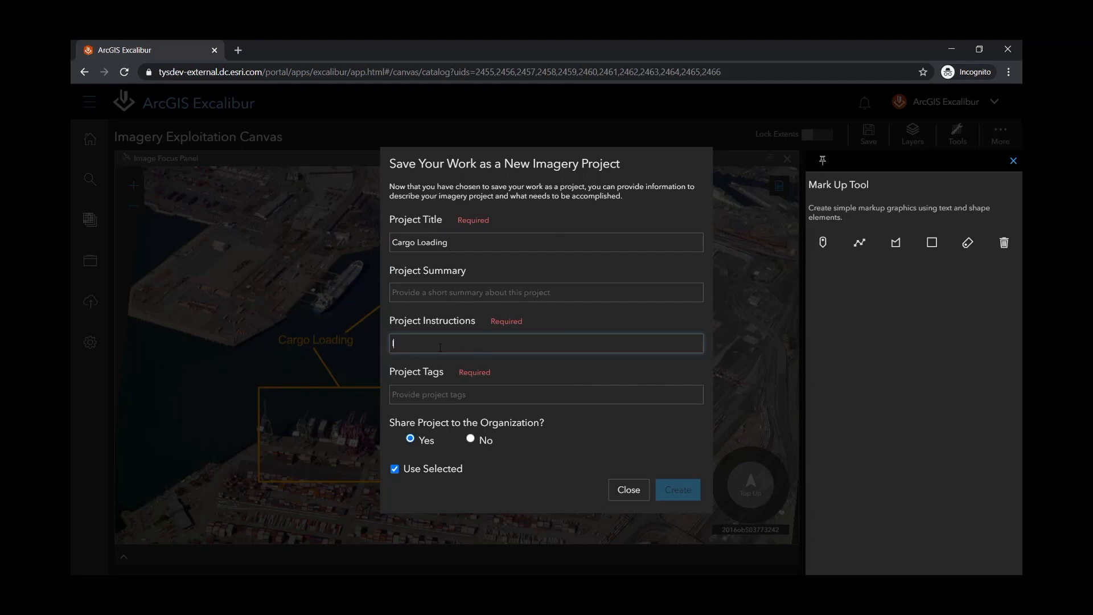
pyautogui.write('y activity at Port')
pyautogui.click(457, 394)
pyautogui.write('Port')
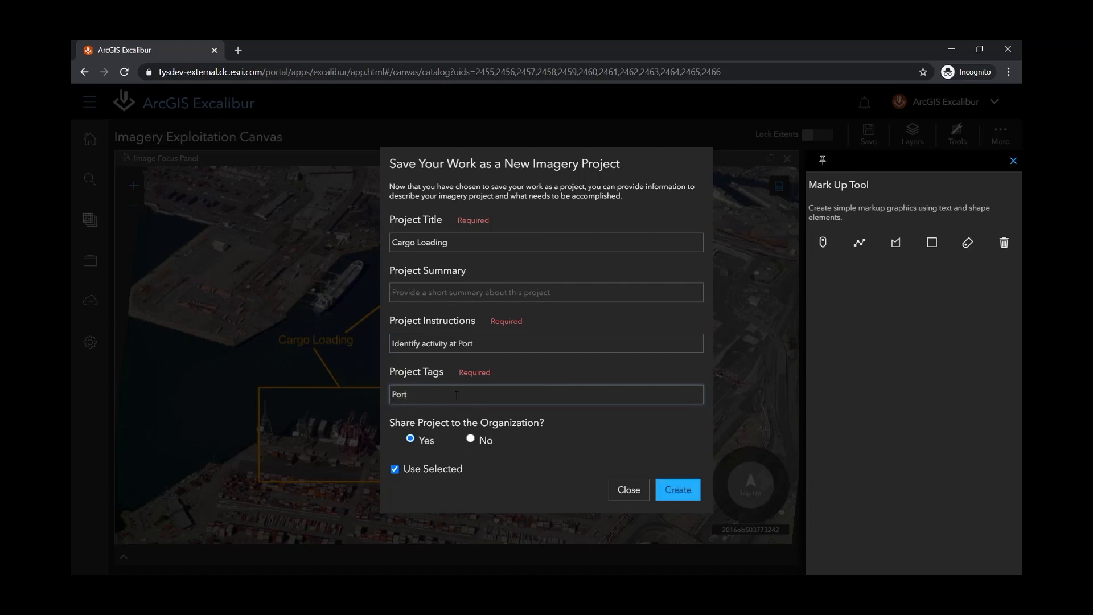
pyautogui.click(677, 493)
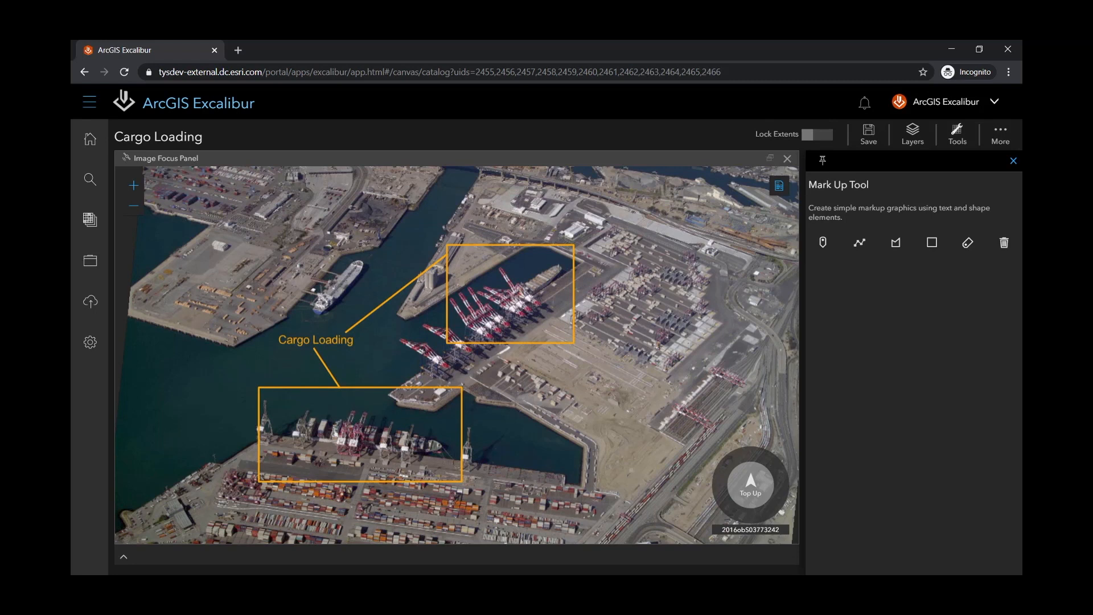
# Step: Start an image report and sketch its area of interest around the docked ship, both markup rectangles and their label
pyautogui.click(956, 135)
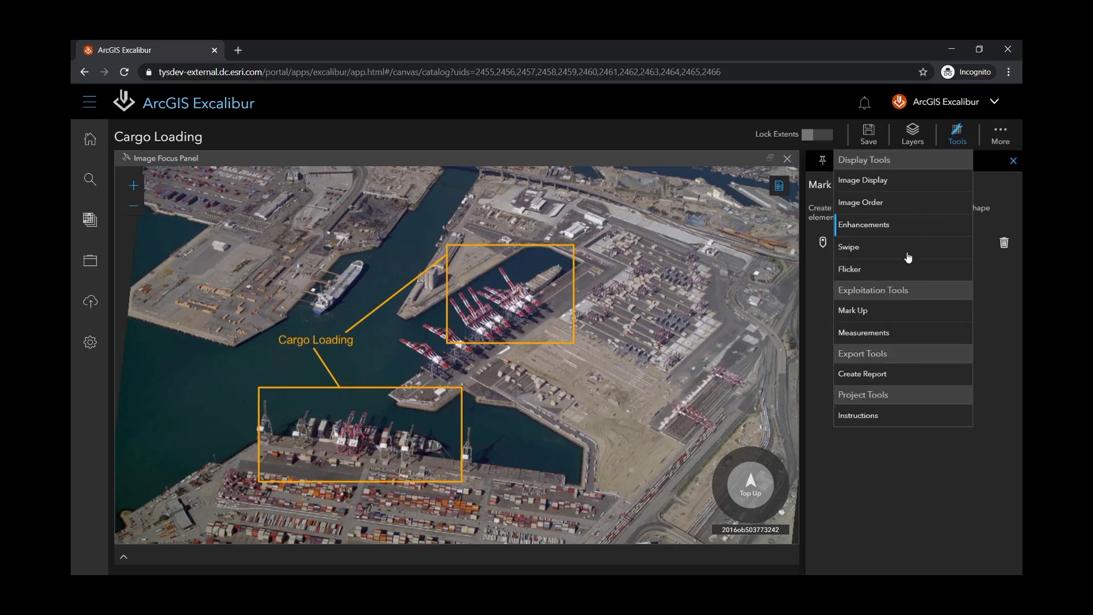
pyautogui.click(870, 374)
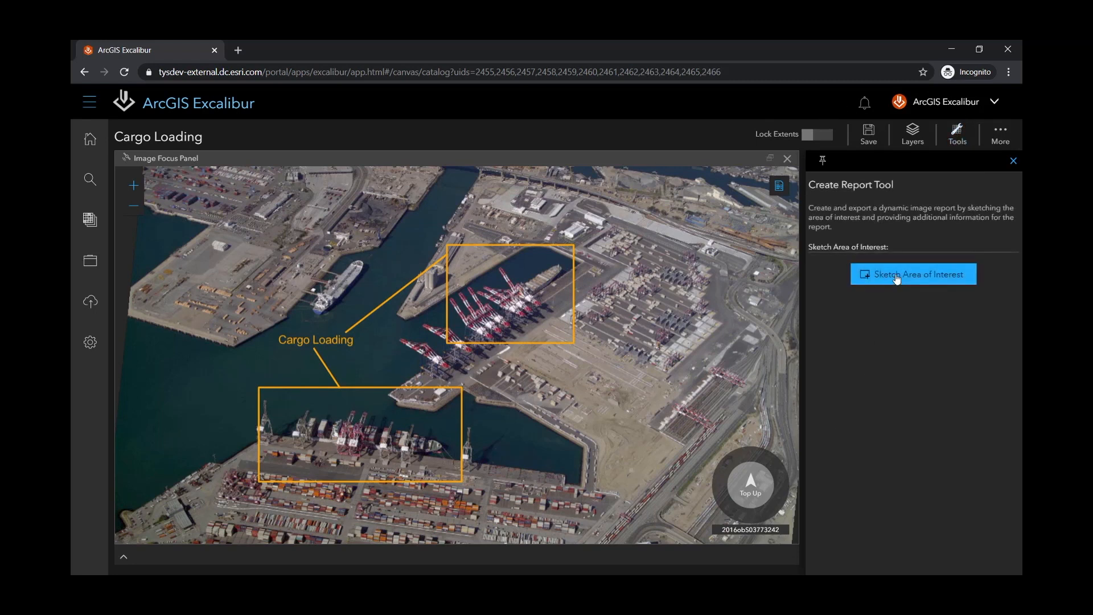
pyautogui.click(896, 276)
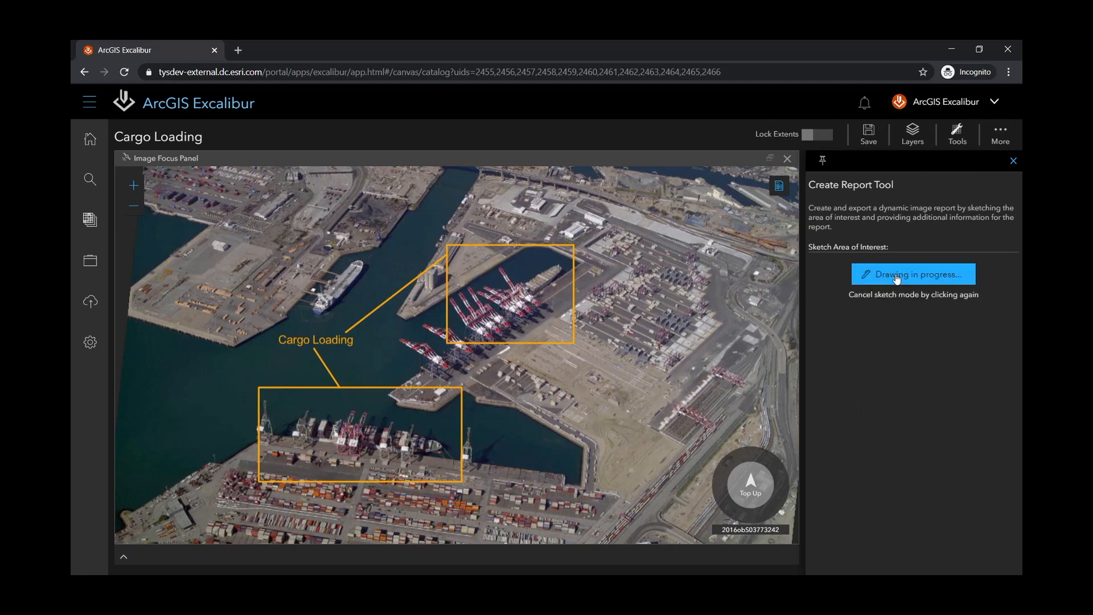
pyautogui.moveTo(185, 200); pyautogui.dragTo(649, 518)
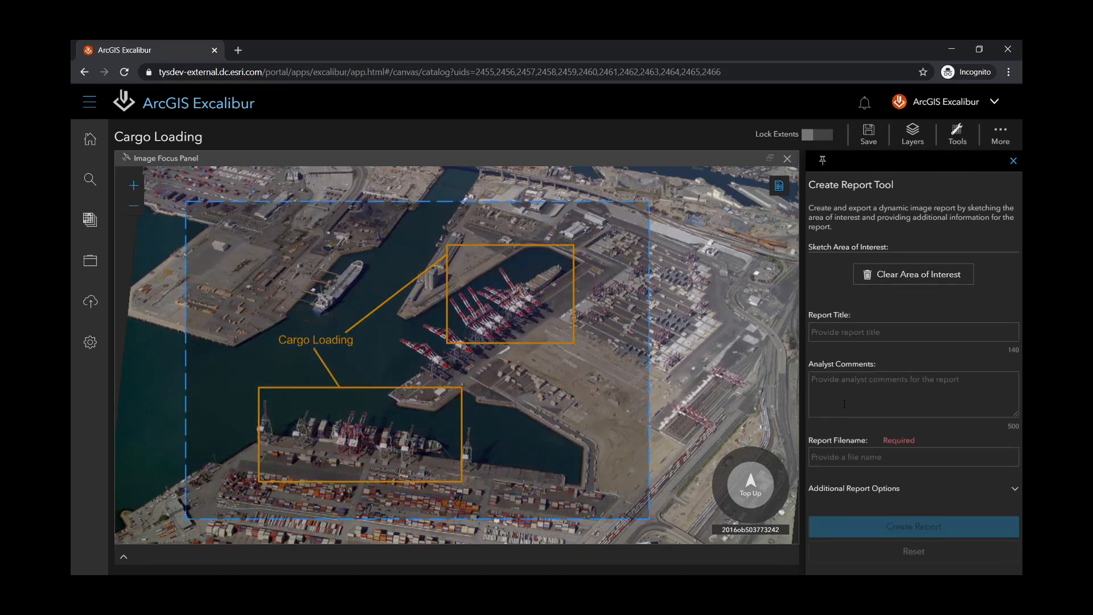
# Step: Set both the report title and the report filename to "Cargo Loading"
pyautogui.click(888, 333)
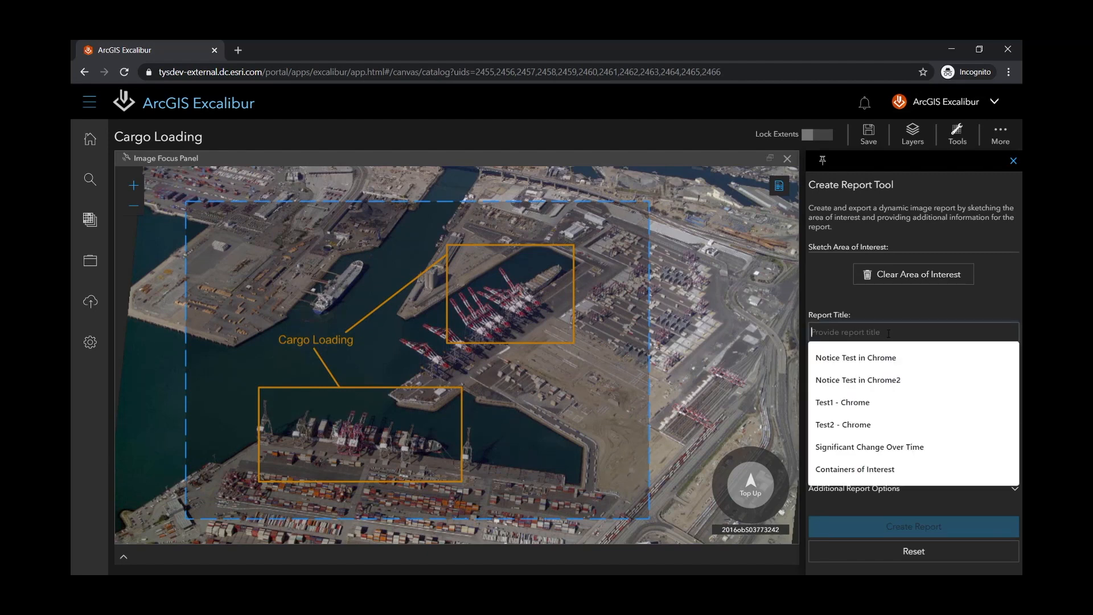
pyautogui.write('Cargo Loa')
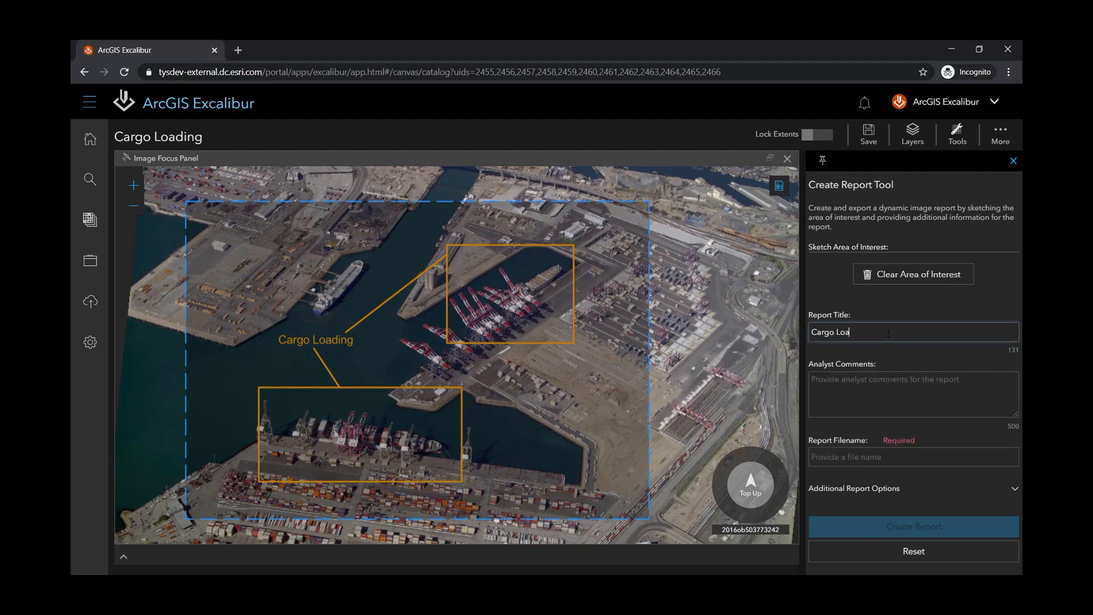
pyautogui.write('ding')
pyautogui.moveTo(880, 333); pyautogui.dragTo(797, 342)
pyautogui.hotkey('ctrl', 'c')
pyautogui.click(871, 457)
pyautogui.hotkey('ctrl', 'v')
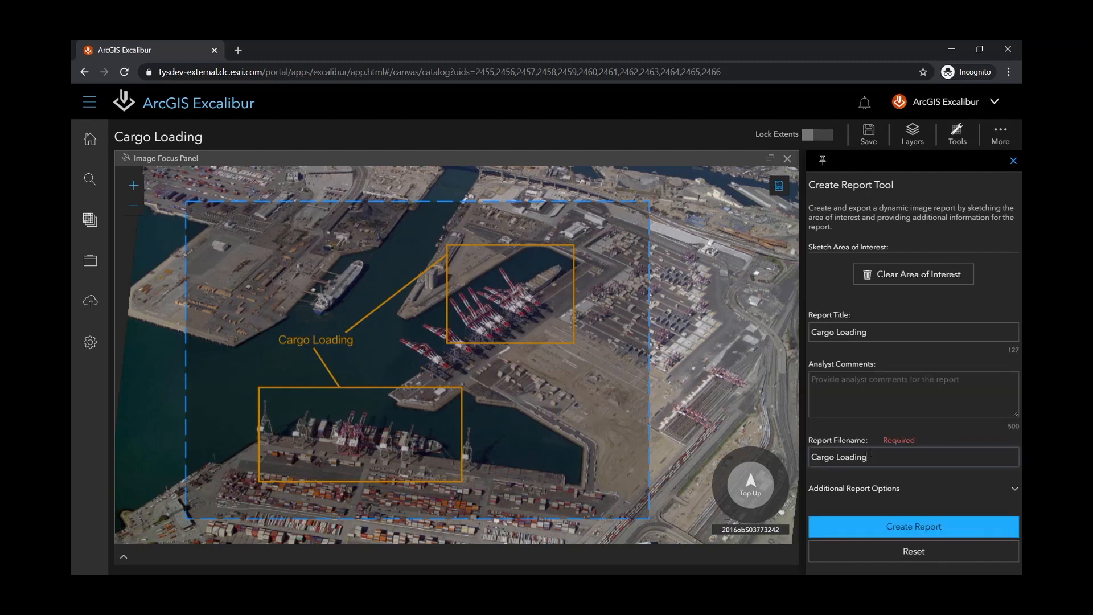
# Step: Turn on dark mode and the portal account copy in the additional report options, and create the report
pyautogui.click(1013, 491)
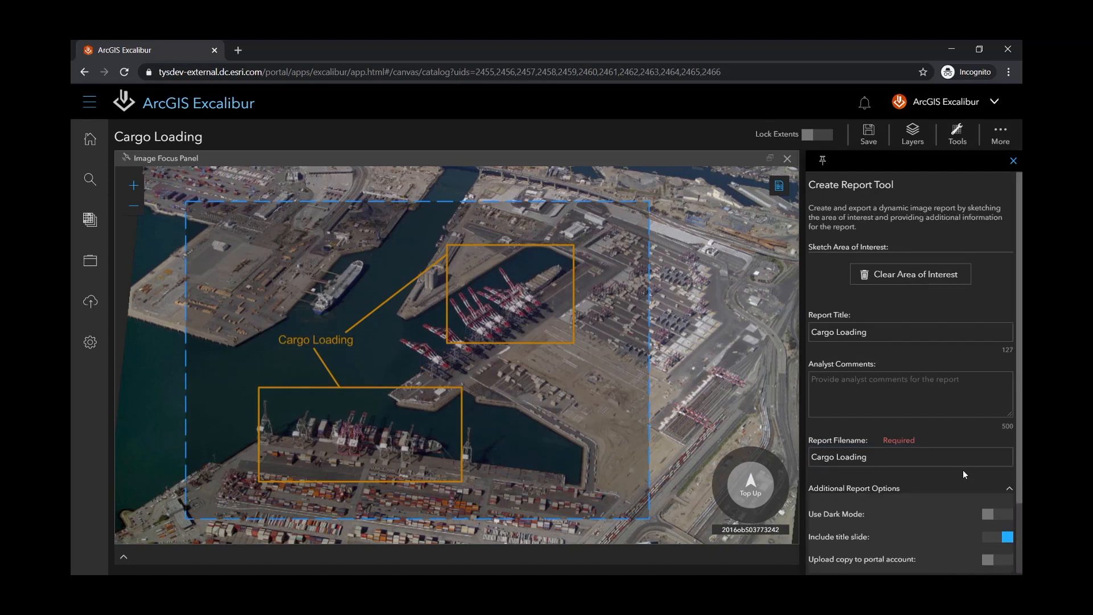
pyautogui.scroll(-2, 962, 473)
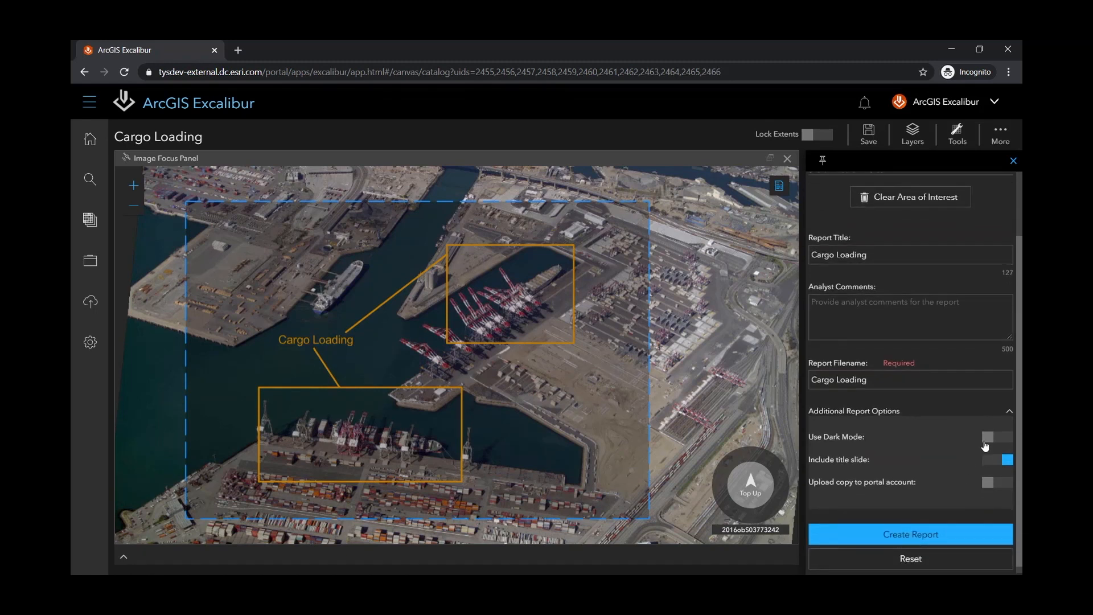
pyautogui.click(989, 443)
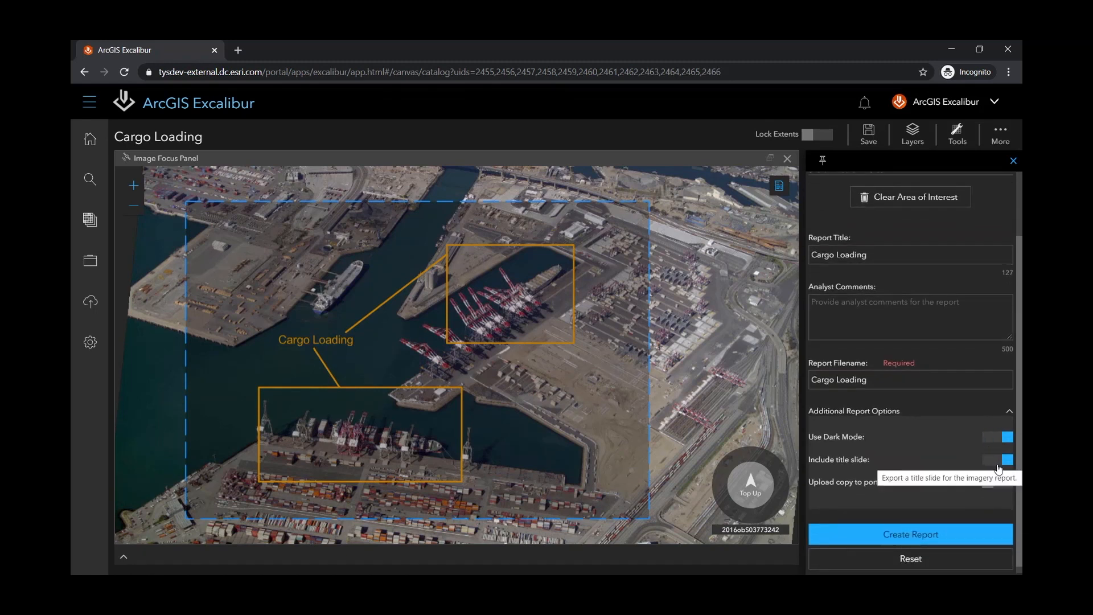
pyautogui.click(996, 485)
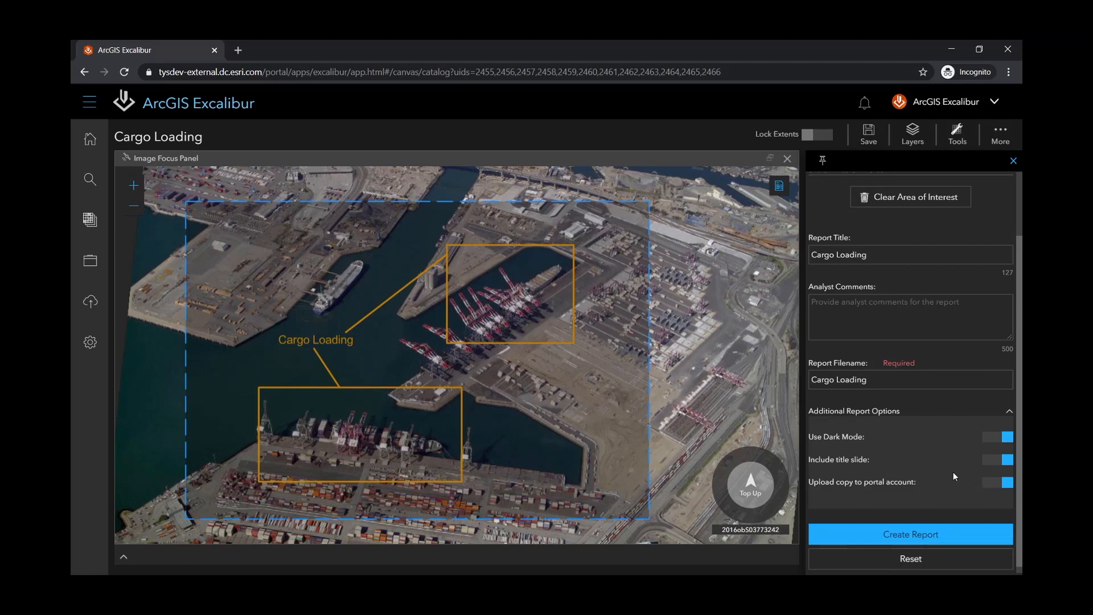
pyautogui.click(922, 537)
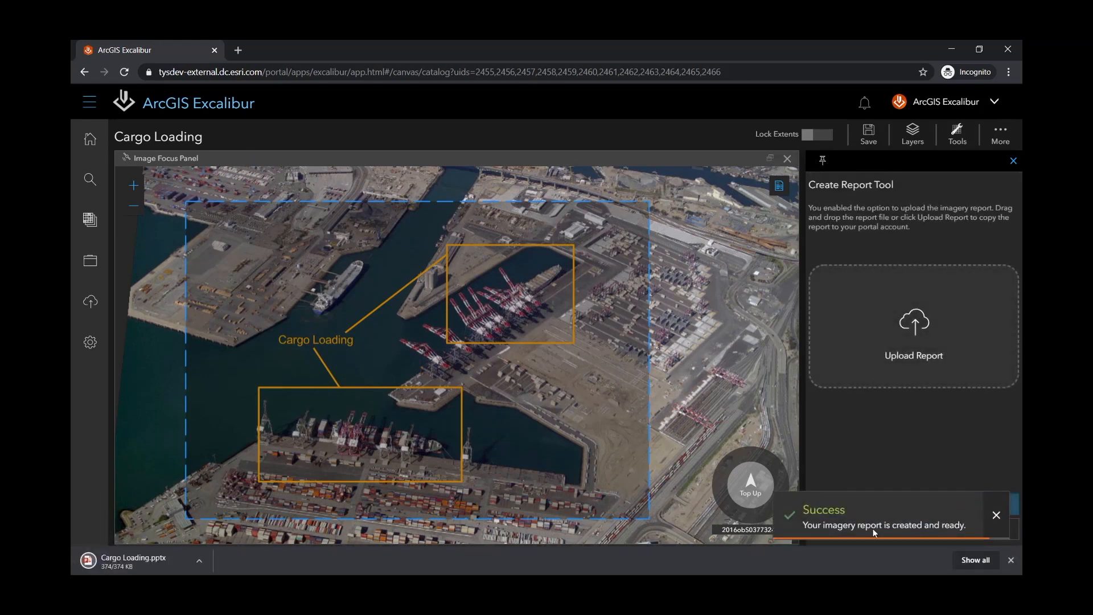
# Step: Open the downloaded Cargo Loading.pptx in PowerPoint, review the image slide with the report information, and close the presentation
pyautogui.click(199, 561)
pyautogui.click(237, 515)
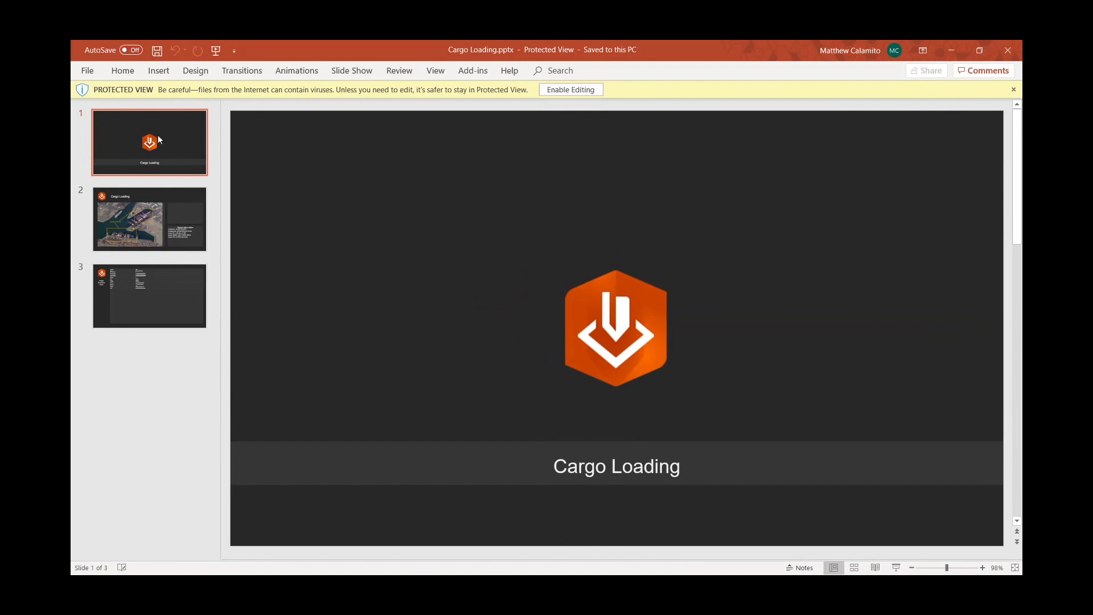
pyautogui.click(159, 226)
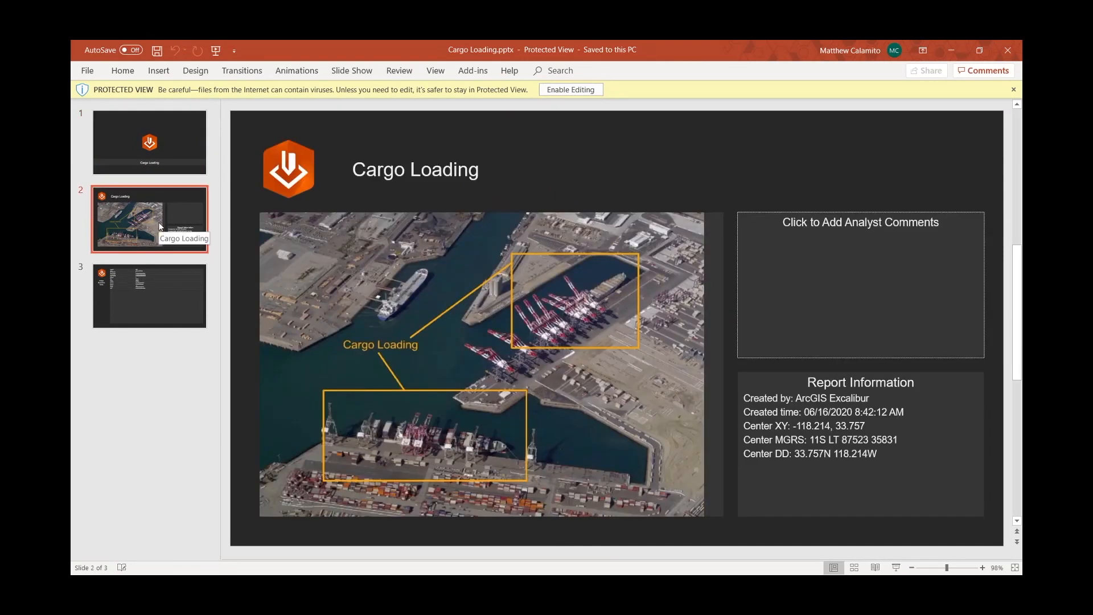
pyautogui.click(1011, 53)
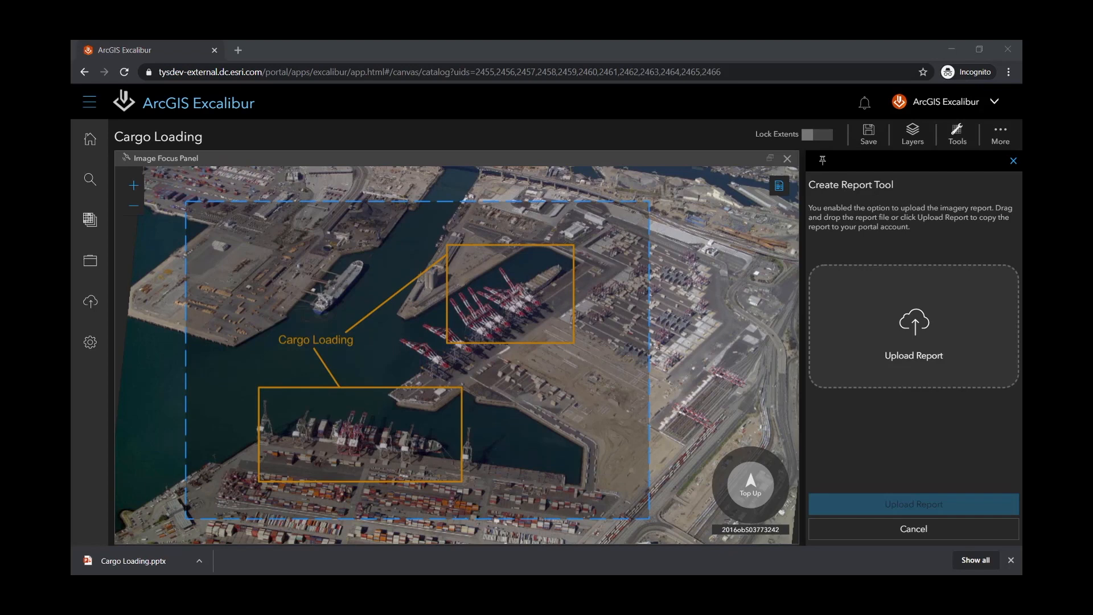
# Step: Upload Cargo Loading.pptx to the portal account and clear the related app notice and the download bar
pyautogui.moveTo(790, 282); pyautogui.dragTo(920, 343)
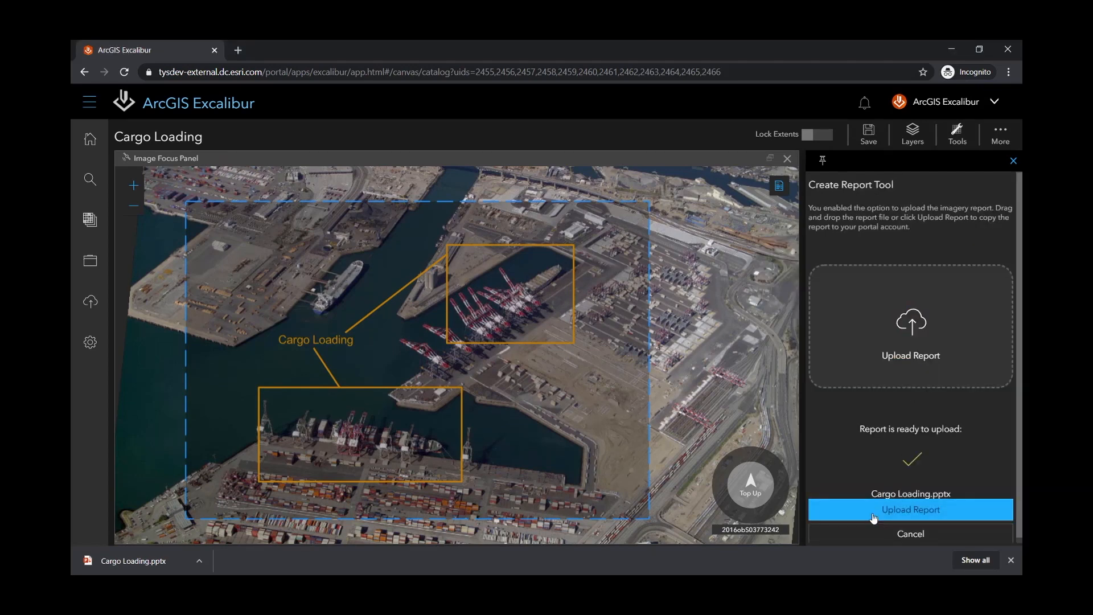
pyautogui.click(873, 511)
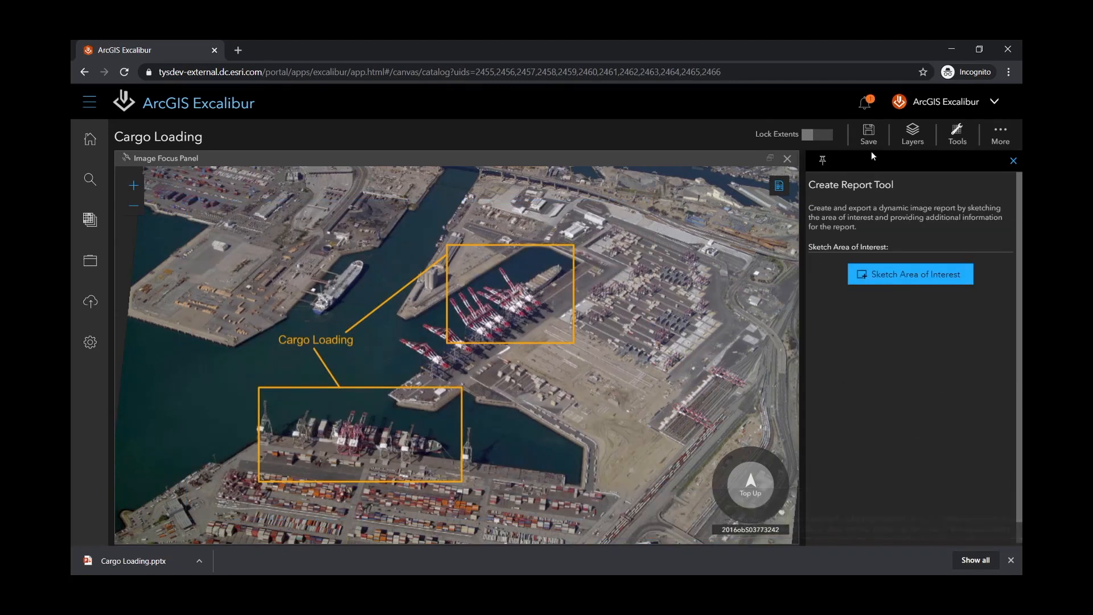
pyautogui.click(865, 105)
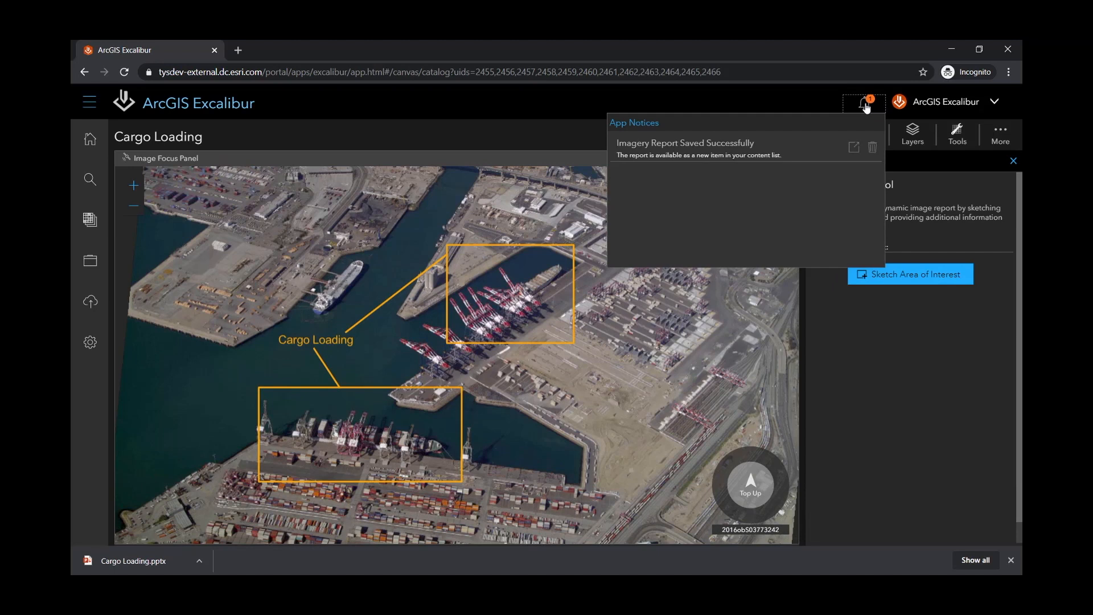
pyautogui.click(872, 148)
pyautogui.click(346, 358)
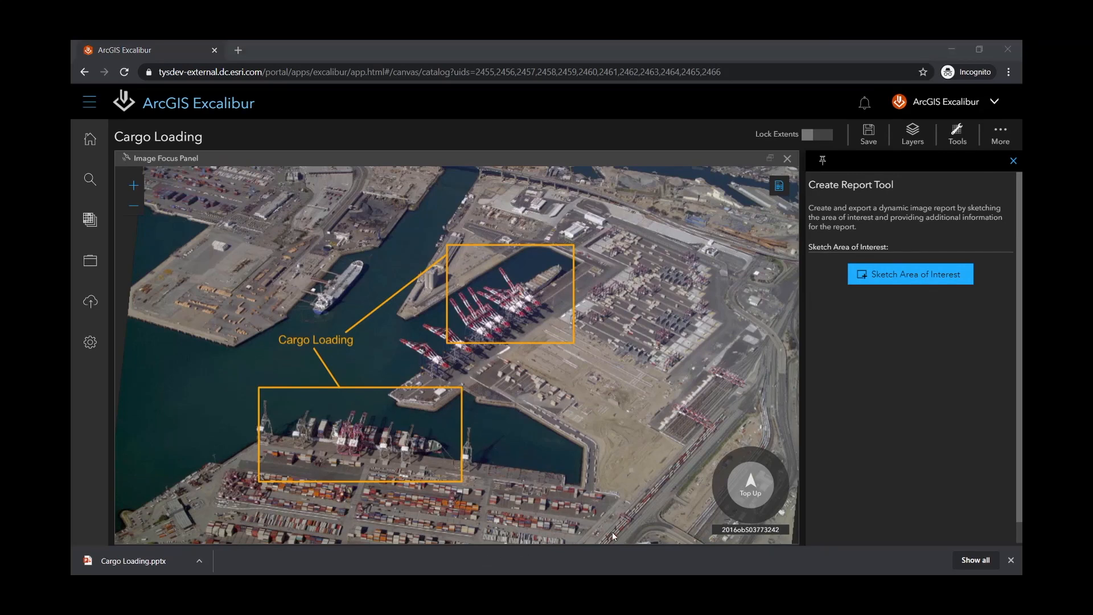
pyautogui.click(1011, 561)
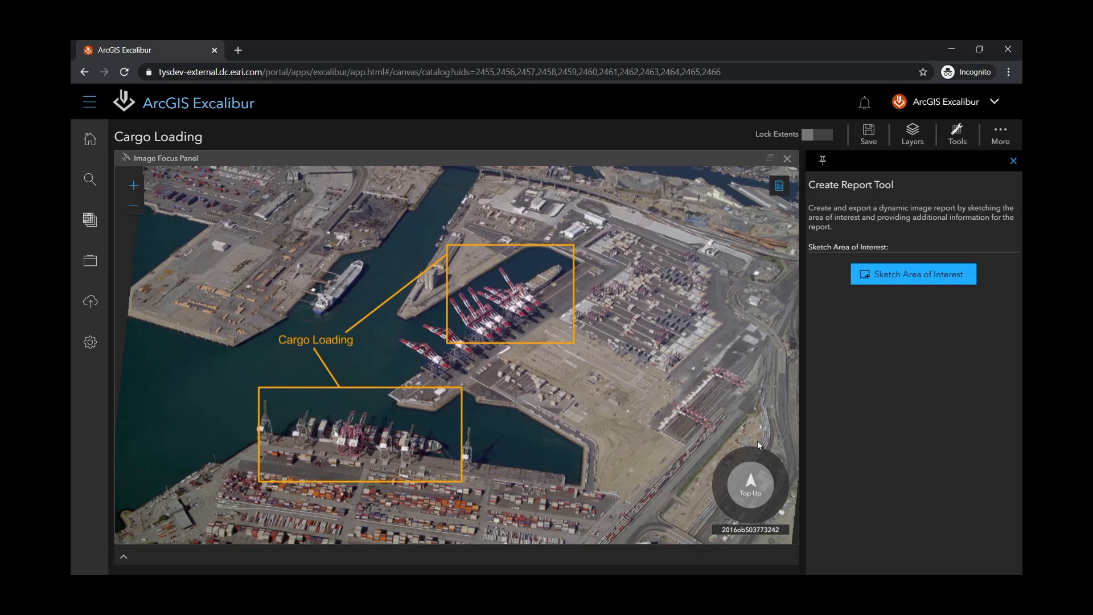
# Step: Hide the Markup layer in the image focus view and close that view to return to the map
pyautogui.click(912, 135)
pyautogui.click(912, 252)
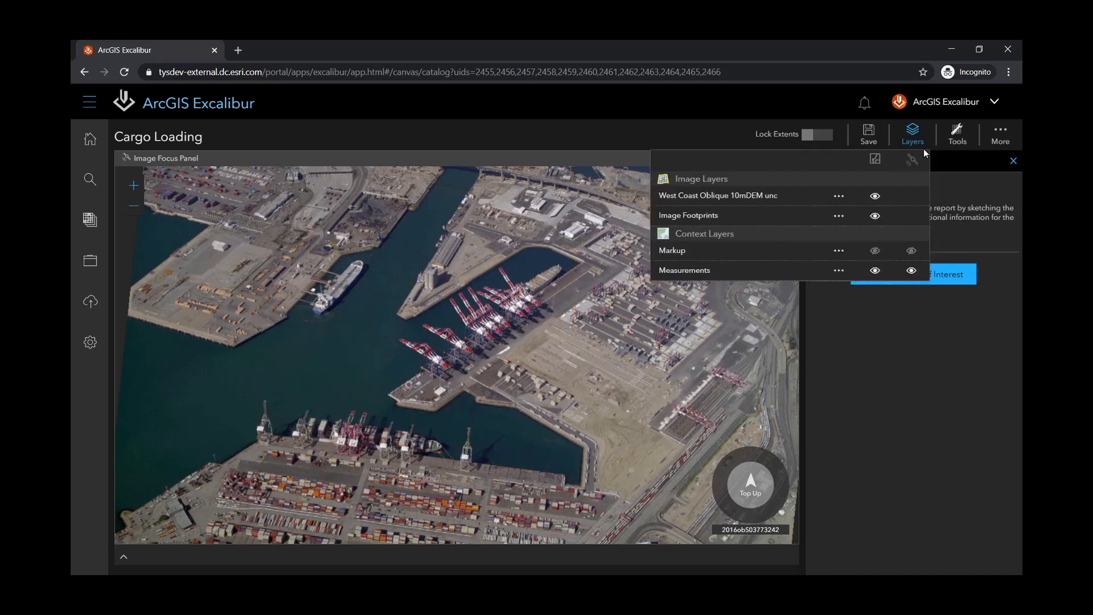
pyautogui.click(913, 138)
pyautogui.click(787, 158)
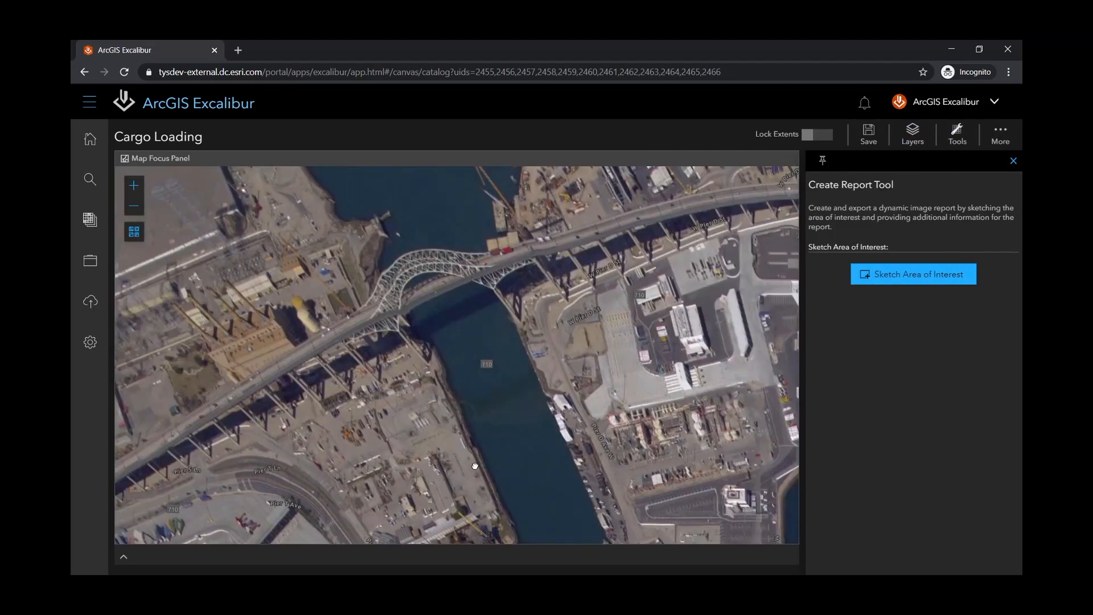
# Step: Start the Swipe tool for the port area on the map and change the basemap to Imagery
pyautogui.scroll(-1, 515, 424)
pyautogui.moveTo(468, 495); pyautogui.dragTo(396, 285)
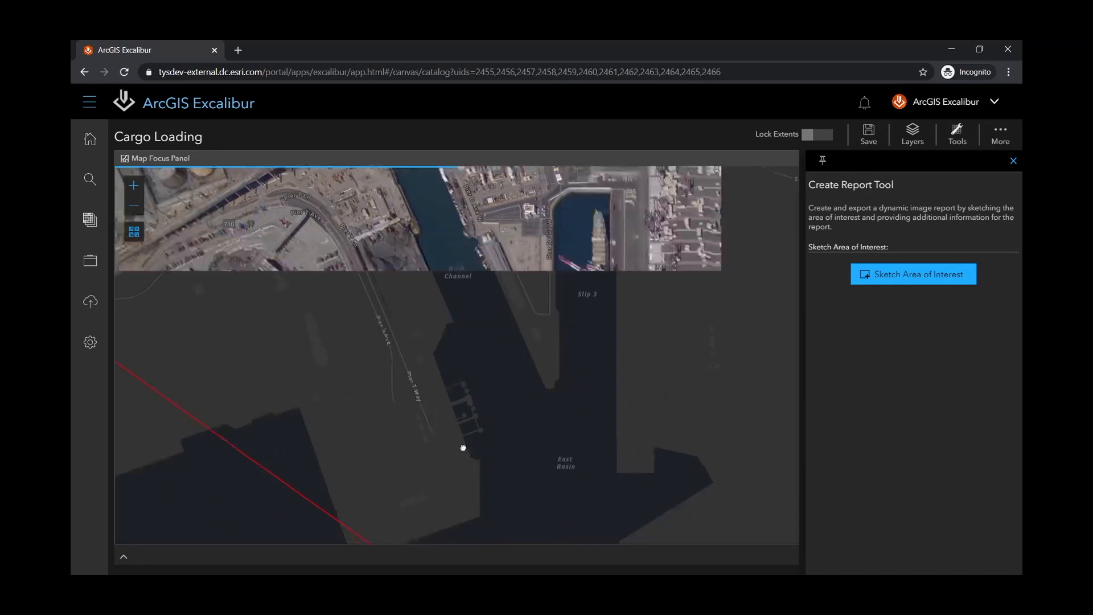
pyautogui.moveTo(463, 446); pyautogui.dragTo(455, 281)
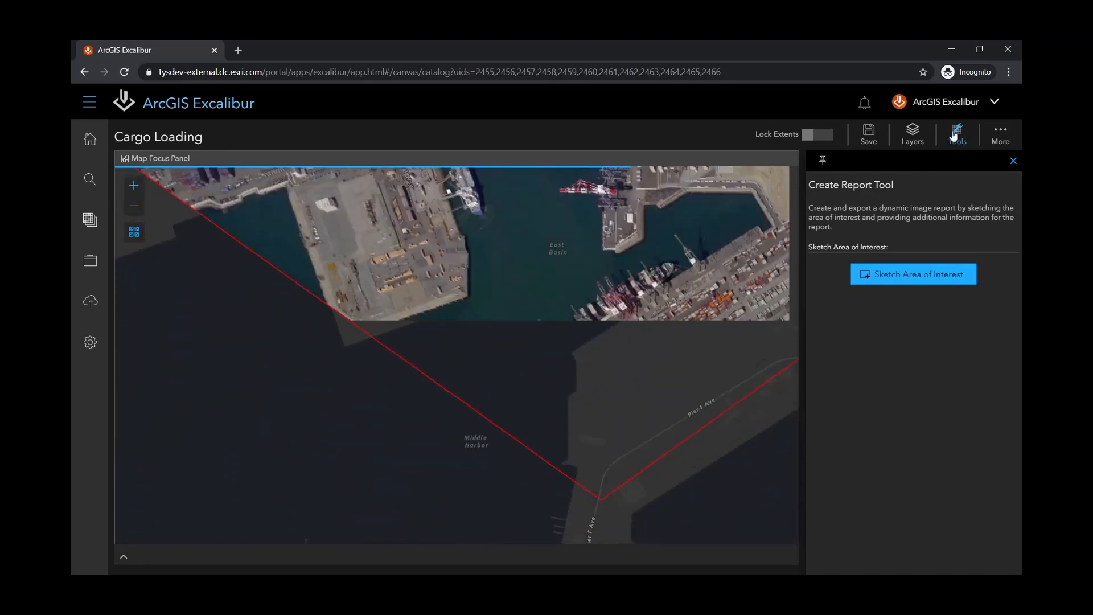
pyautogui.moveTo(605, 229); pyautogui.dragTo(532, 331)
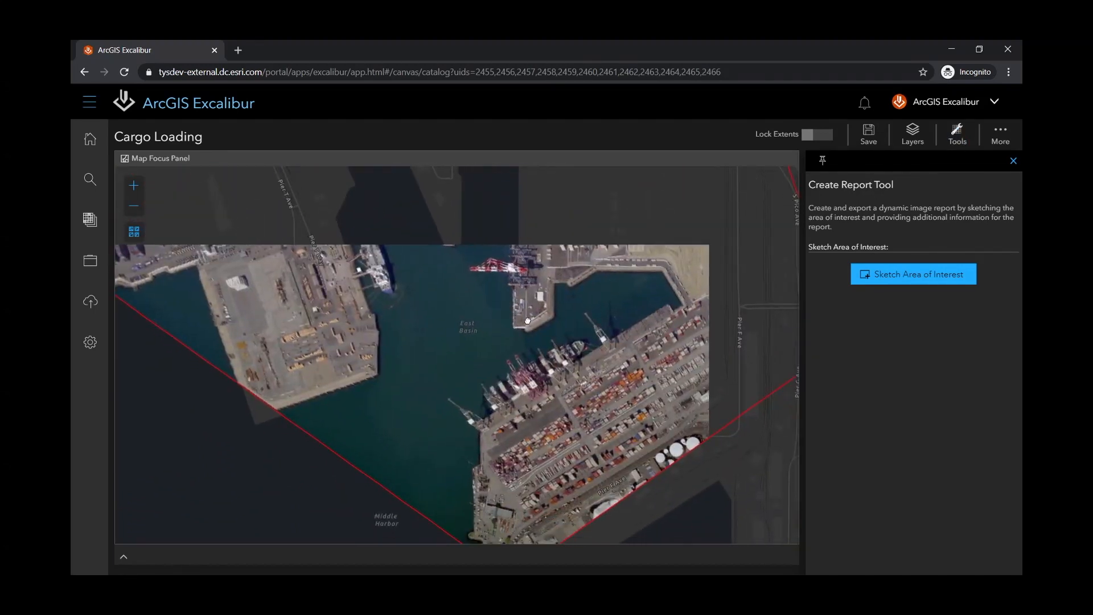
pyautogui.scroll(-1, 532, 328)
pyautogui.click(956, 133)
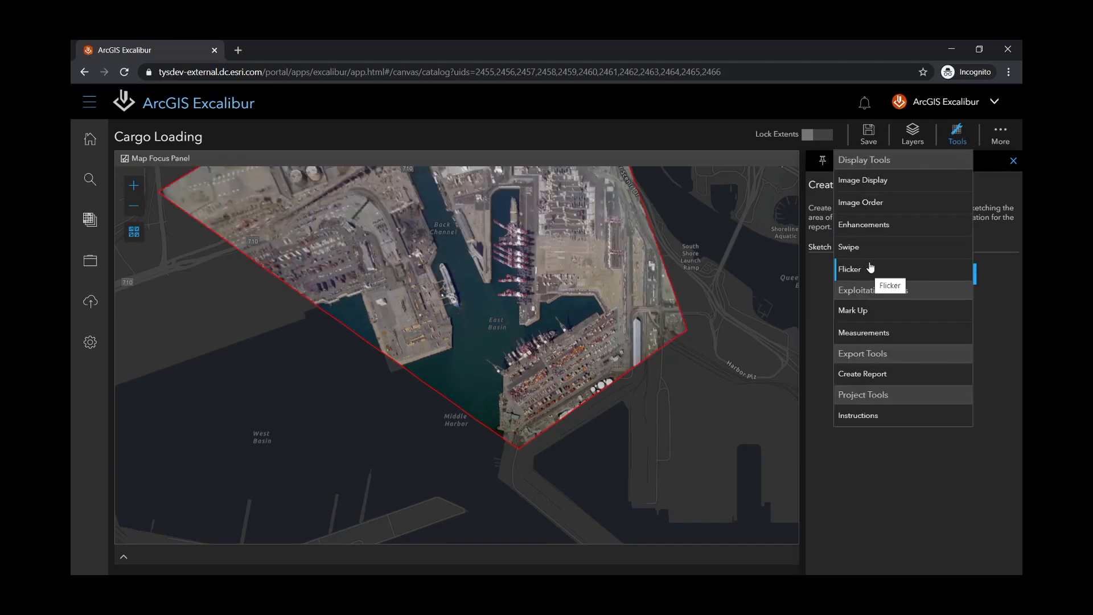
pyautogui.click(861, 247)
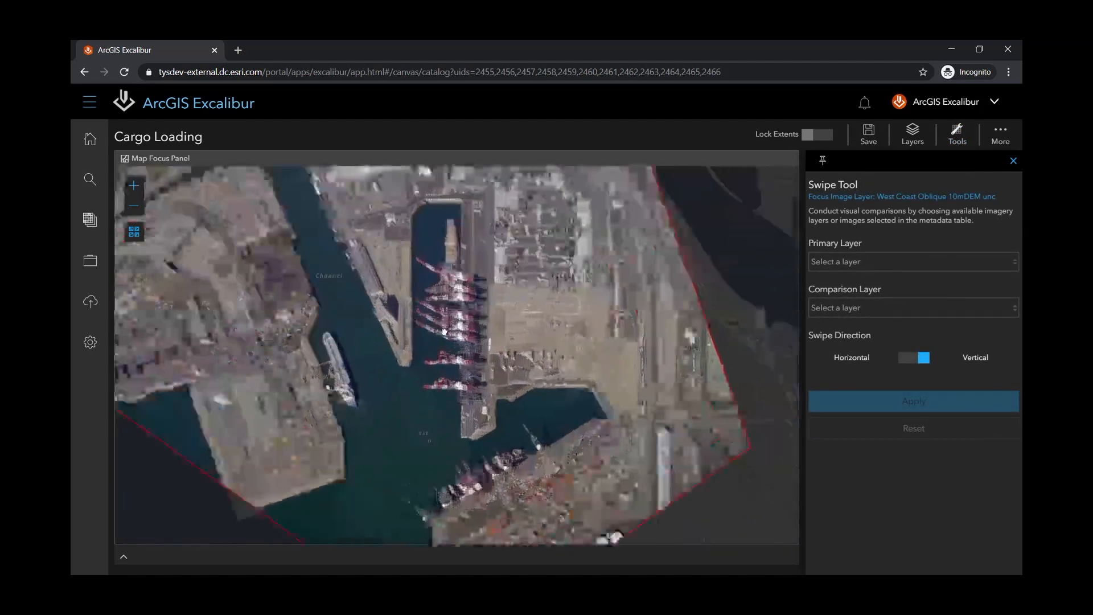
pyautogui.click(134, 231)
pyautogui.click(190, 313)
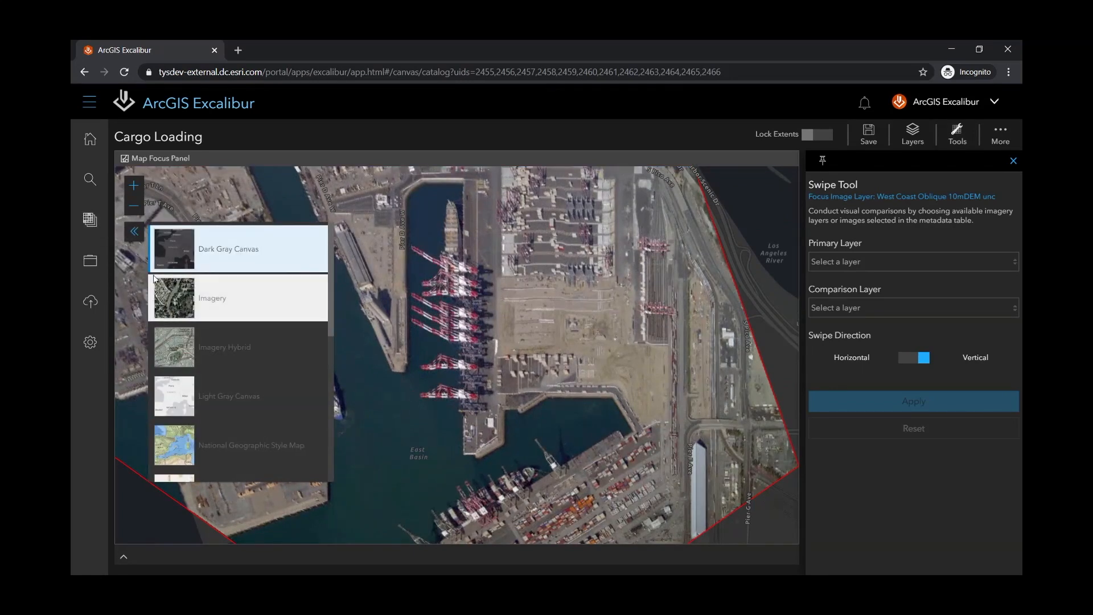
pyautogui.click(133, 232)
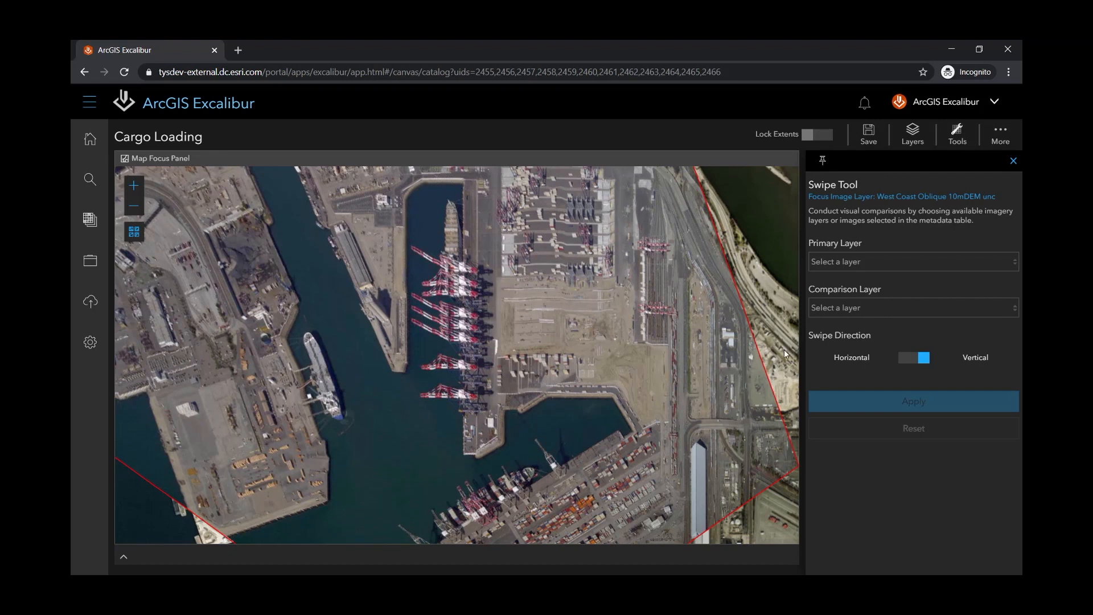
# Step: Apply a vertical swipe with Web Map as primary and West Coast Oblique 10mDEM unc as comparison layer, and sweep it across the port
pyautogui.click(944, 259)
pyautogui.click(924, 285)
pyautogui.click(917, 307)
pyautogui.click(903, 328)
pyautogui.click(842, 402)
pyautogui.moveTo(457, 355); pyautogui.dragTo(385, 413)
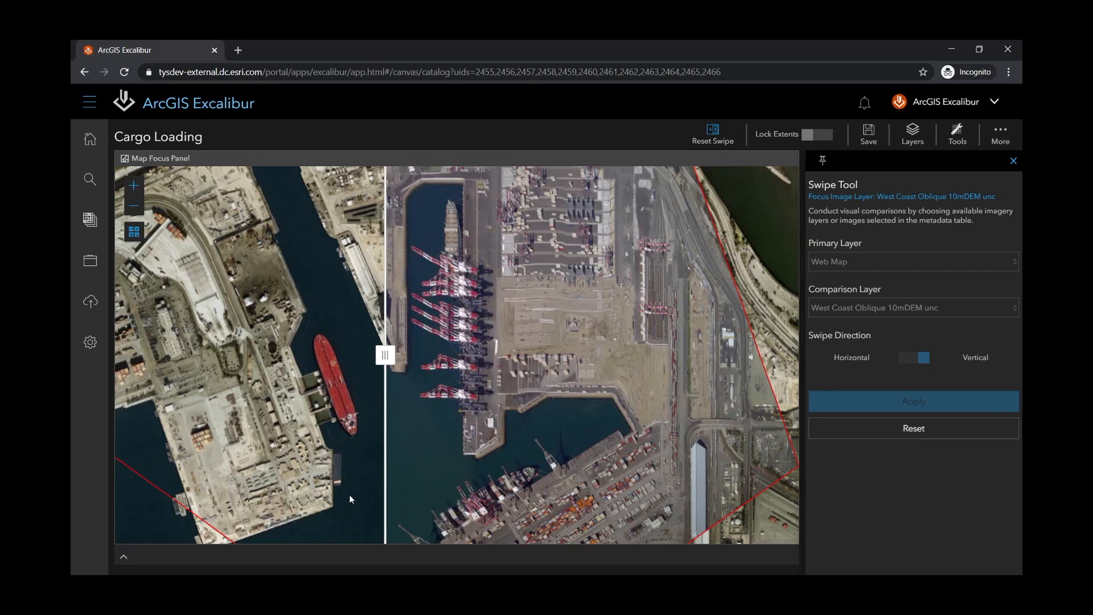
# Step: Return to the home page and open the Imagery Projects
pyautogui.click(87, 139)
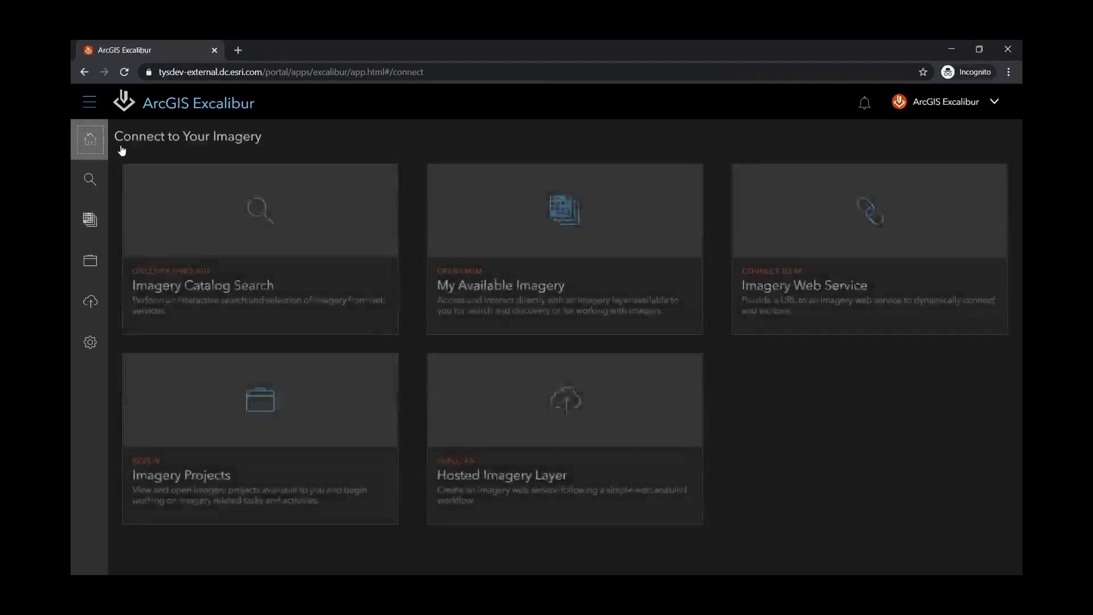
pyautogui.click(270, 430)
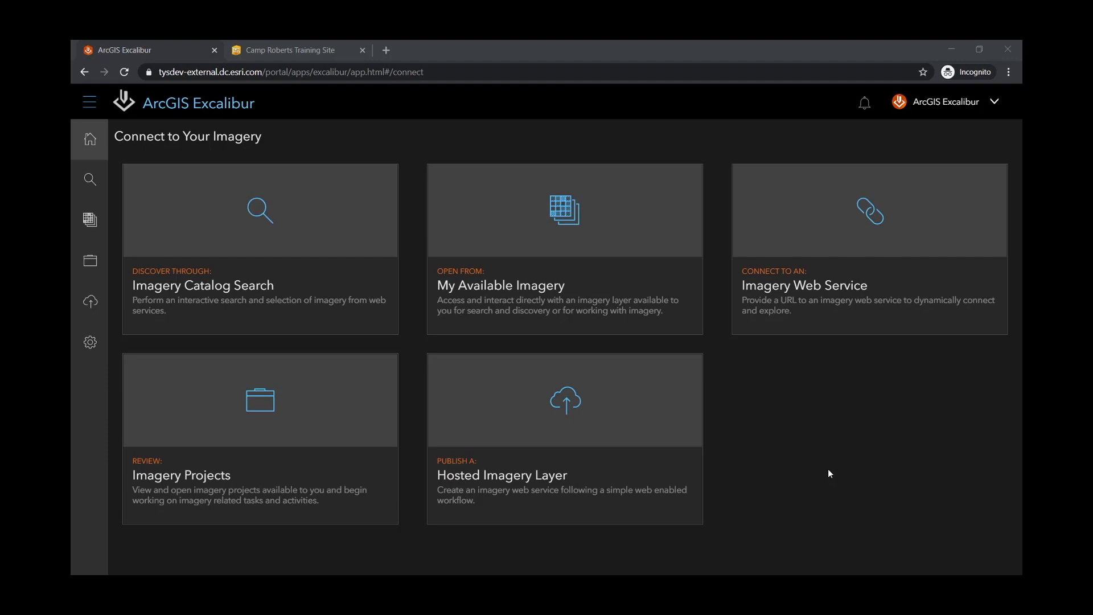
# Step: Start publishing a hosted imagery layer titled "Training Site AOI" with the summary "Source is Small Aerial Collect" and the tag "Imagery Layer"
pyautogui.click(622, 422)
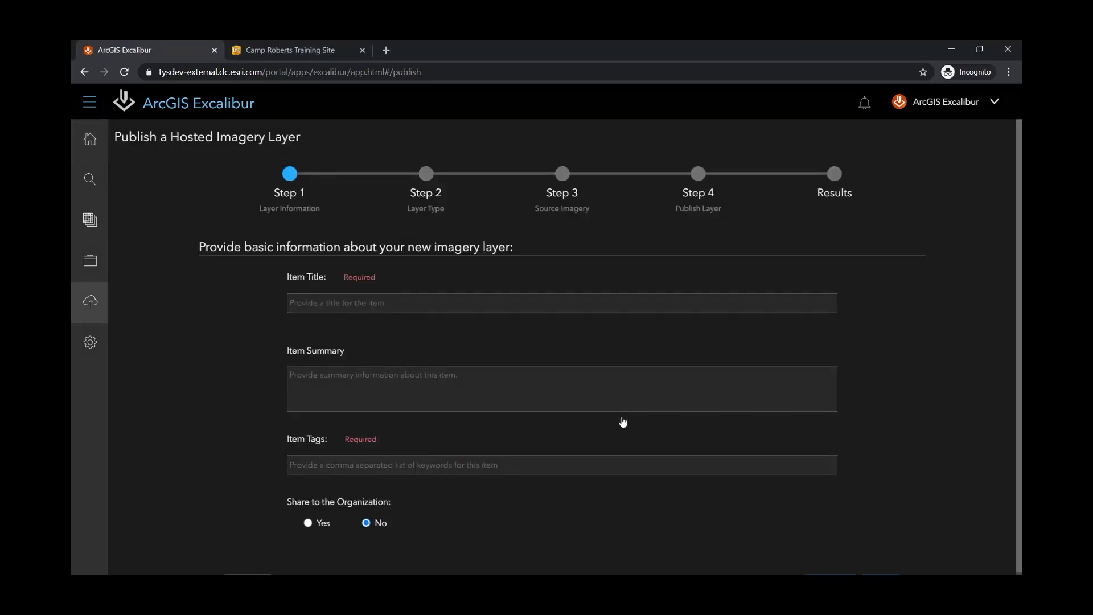
pyautogui.click(476, 302)
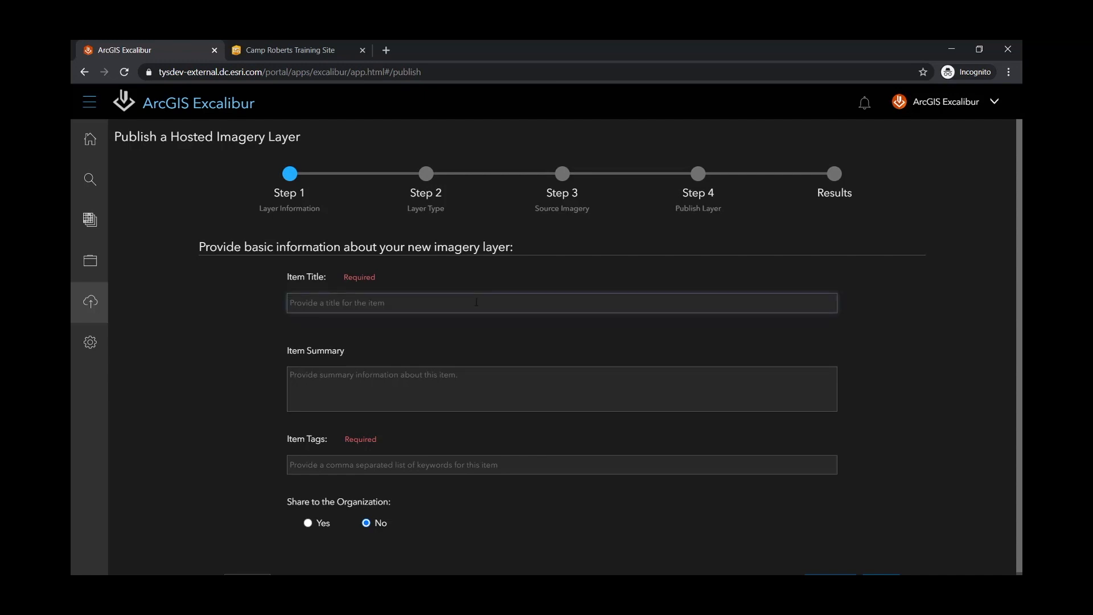
pyautogui.write('Training Site AOI')
pyautogui.press('Tab')
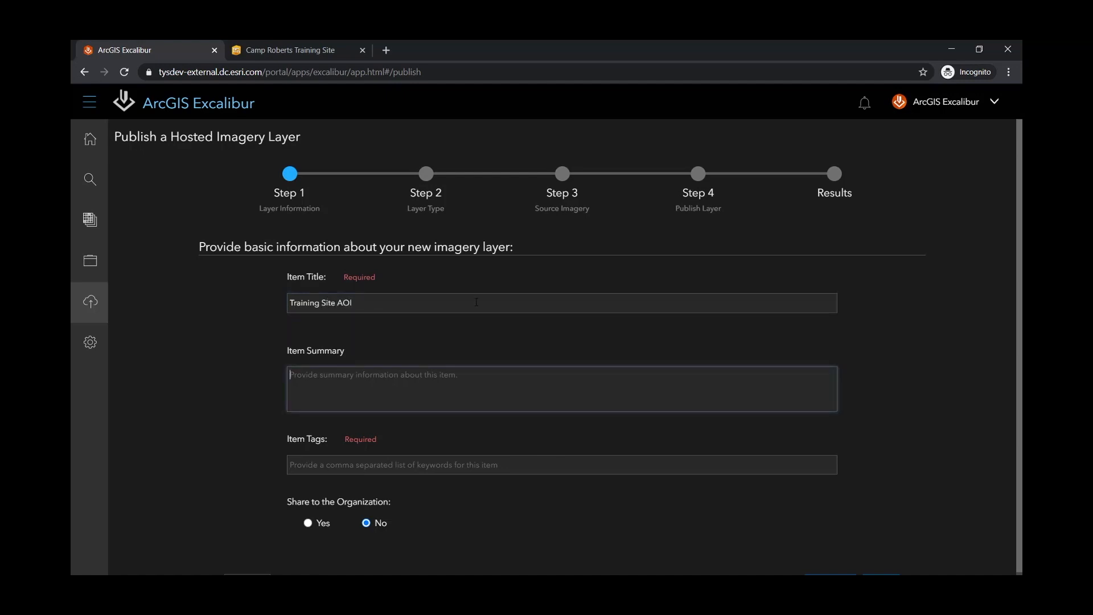
pyautogui.write('Source is')
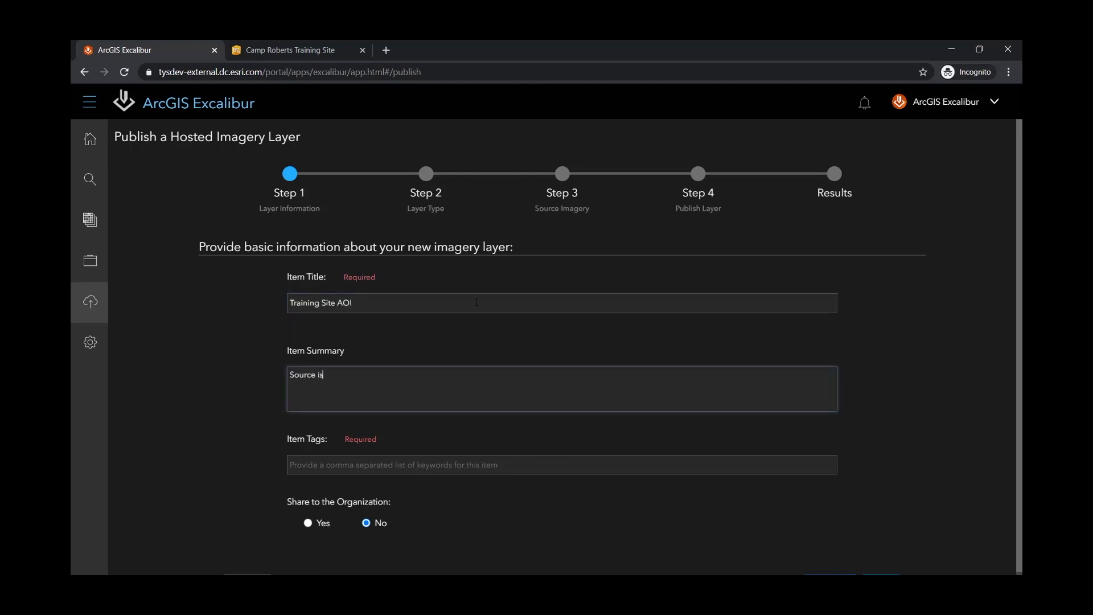
pyautogui.write(' Small Aerial Collect')
pyautogui.press('Tab')
pyautogui.write('Im')
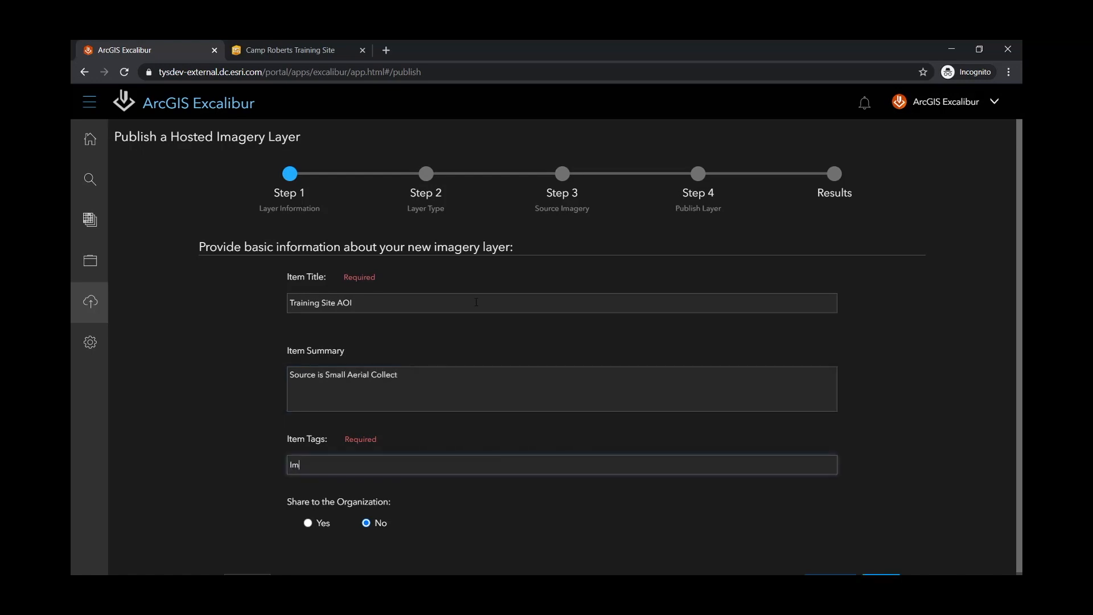
pyautogui.write('agery Layer')
pyautogui.scroll(-1, 476, 302)
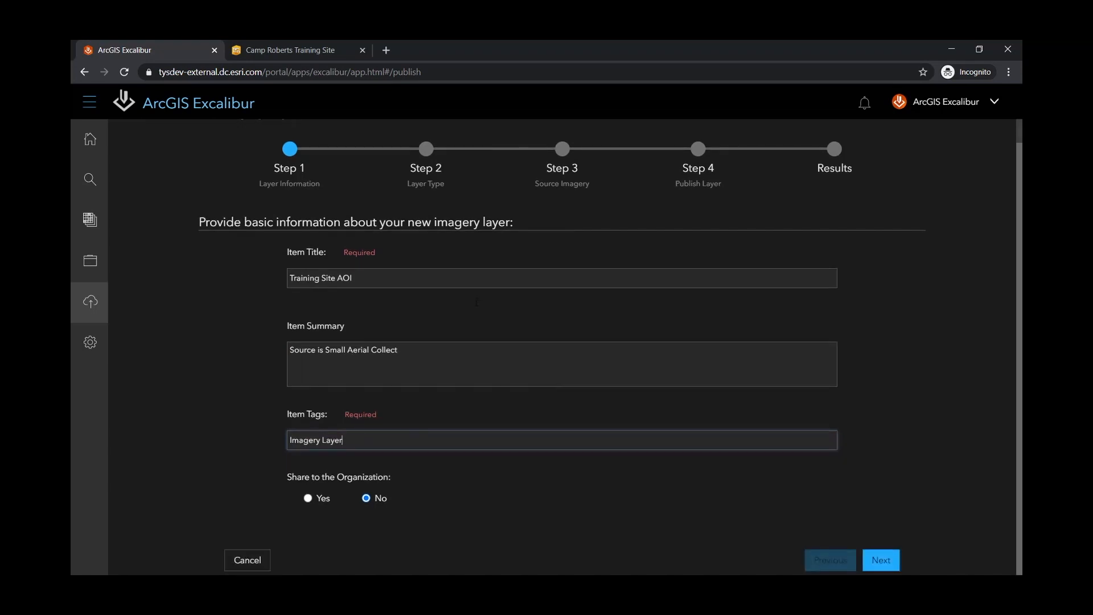
pyautogui.click(891, 559)
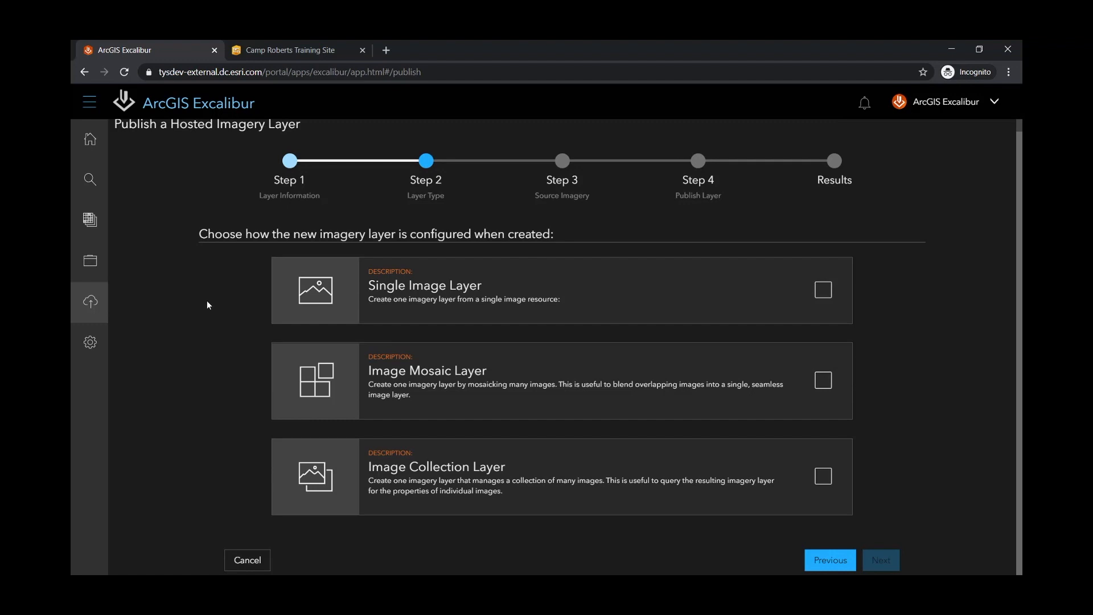
pyautogui.click(823, 290)
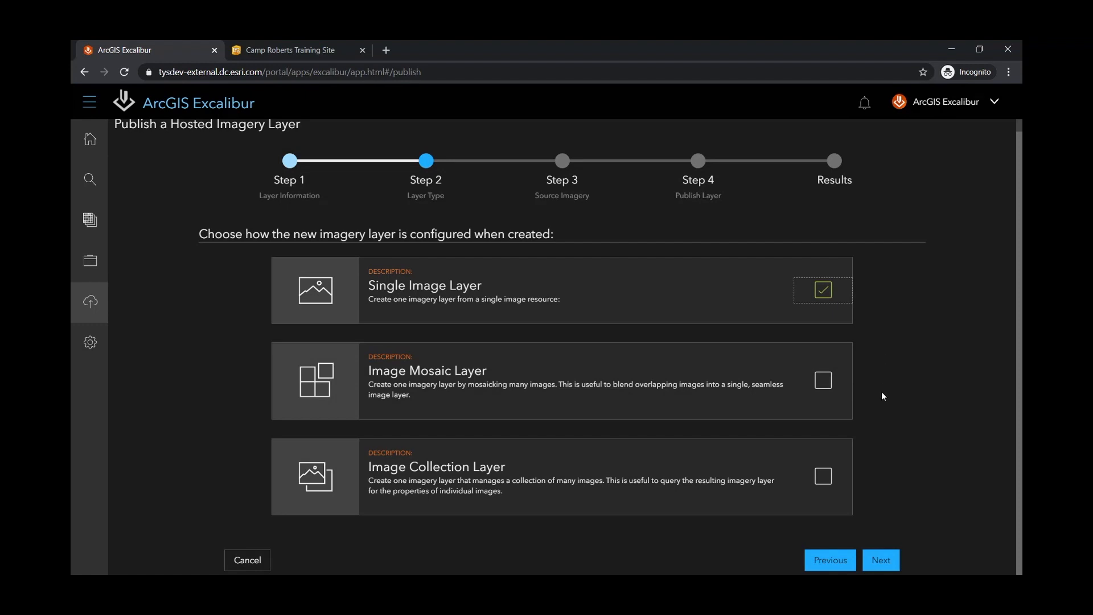
pyautogui.click(882, 562)
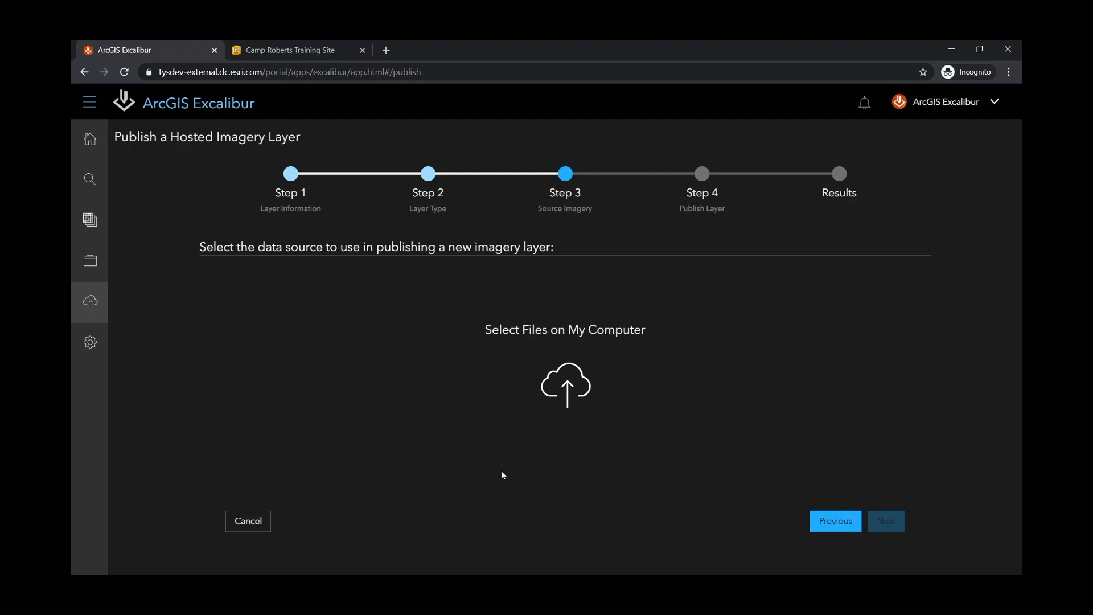
pyautogui.click(573, 382)
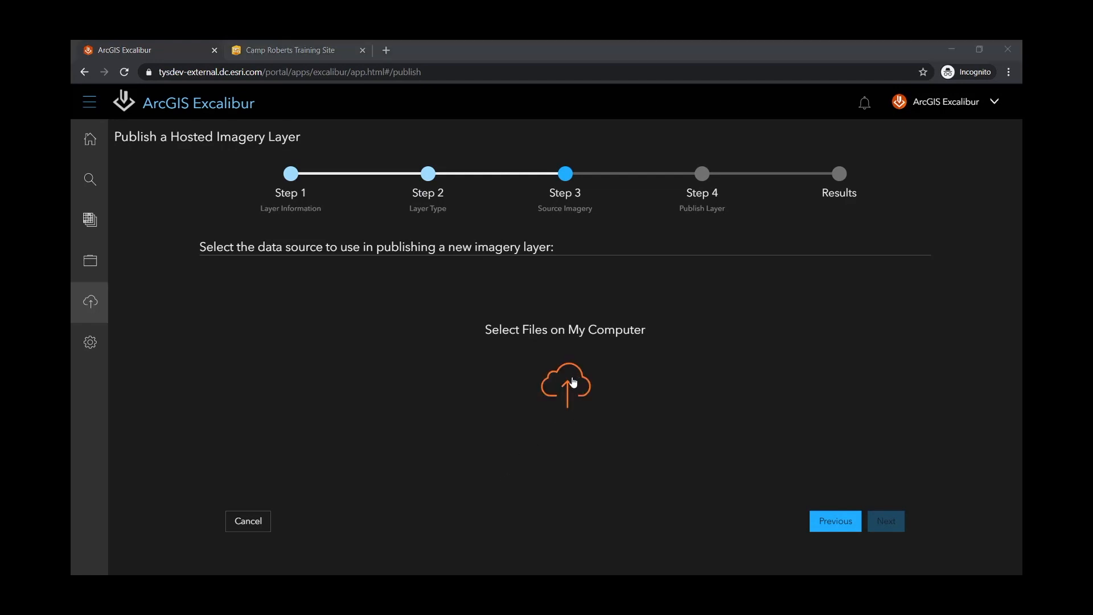
pyautogui.moveTo(361, 259); pyautogui.dragTo(274, 129)
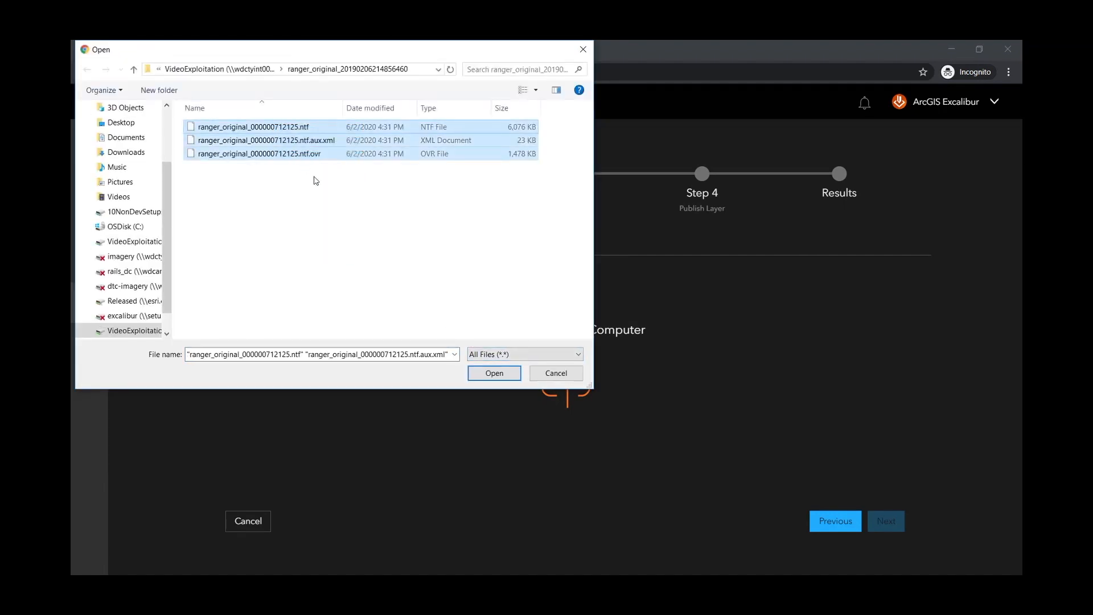
pyautogui.click(495, 372)
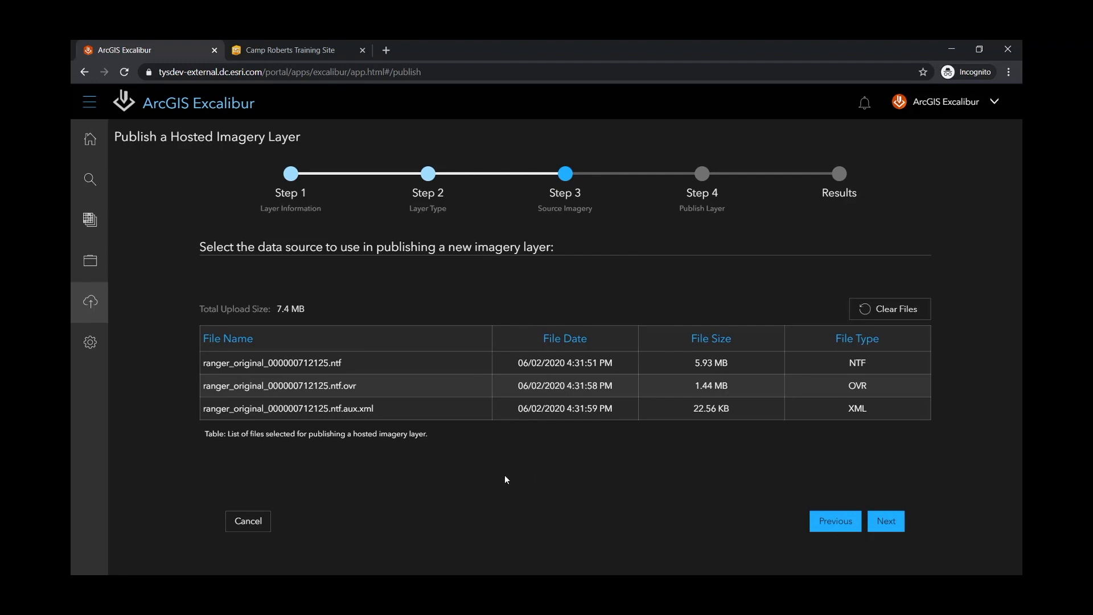
pyautogui.click(884, 520)
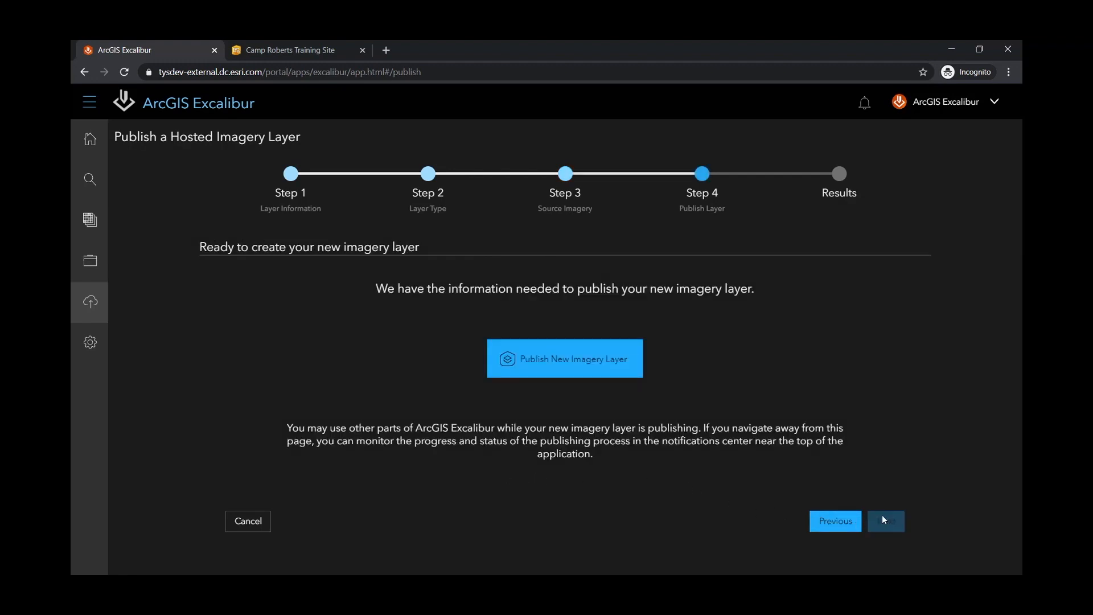
pyautogui.click(596, 360)
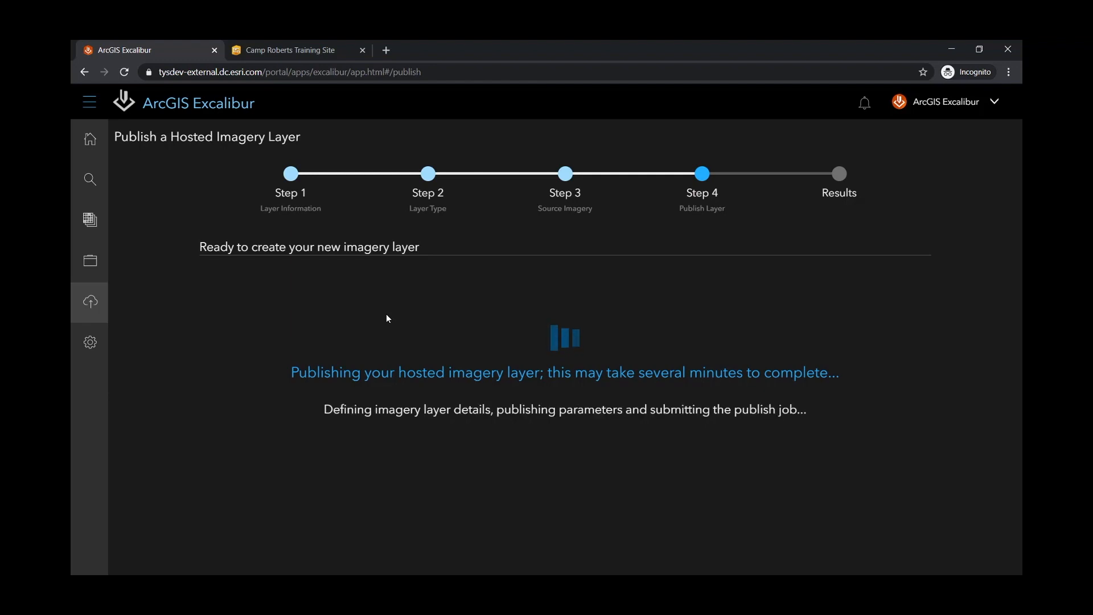
# Step: Return to the home page and check the app notices, clearing the new notice
pyautogui.click(90, 146)
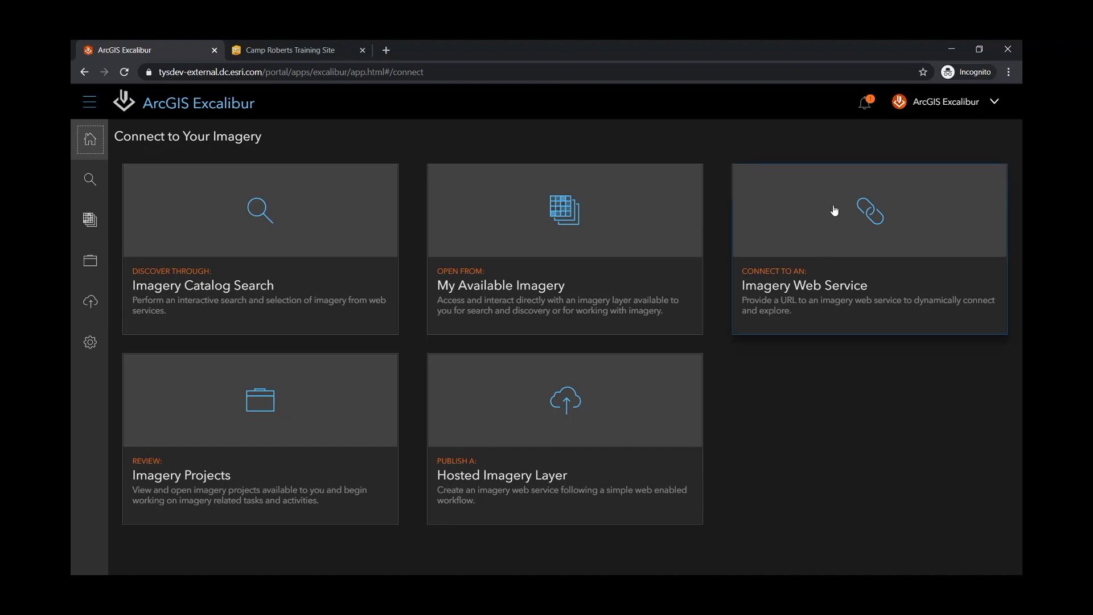
pyautogui.click(865, 102)
pyautogui.click(873, 149)
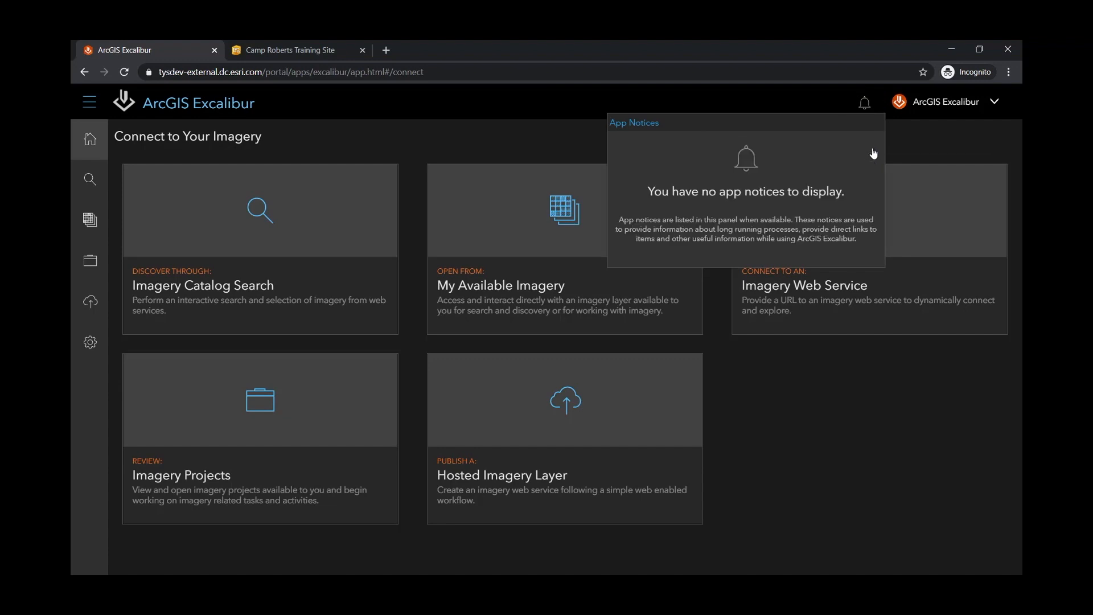
# Step: Open the Training Site AOI layer's details from My Available Imagery and review its layer properties and portal item information
pyautogui.click(477, 251)
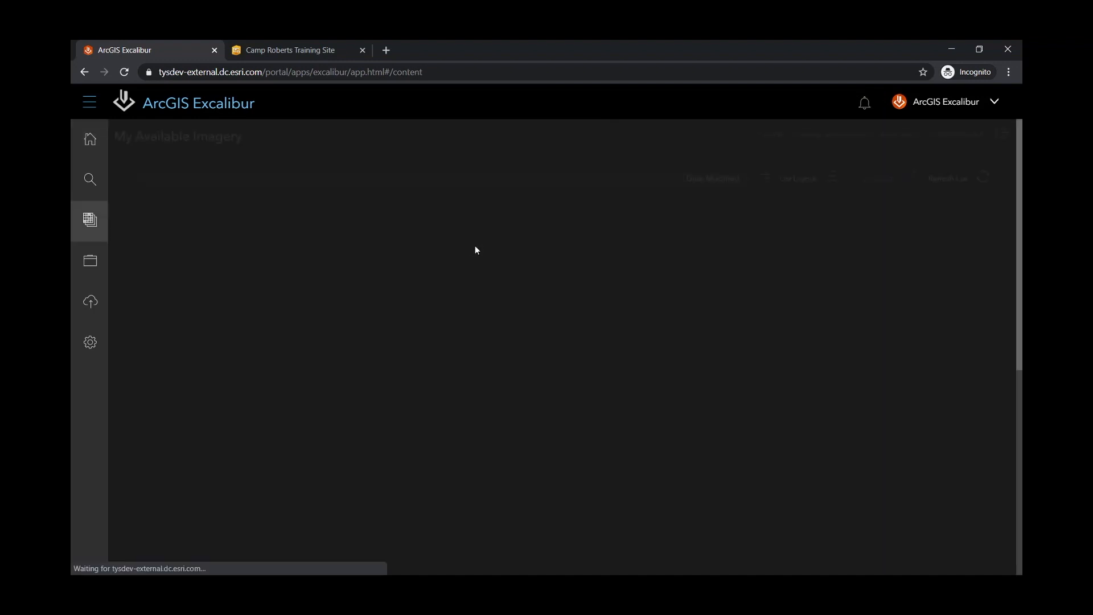
pyautogui.click(157, 389)
pyautogui.click(179, 364)
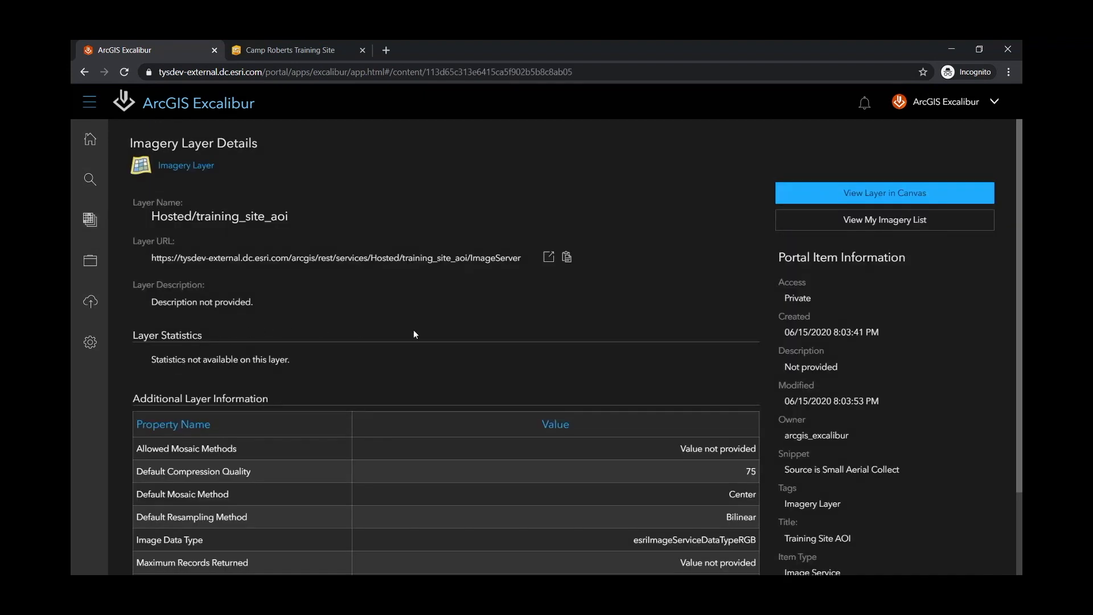
pyautogui.scroll(-3, 780, 368)
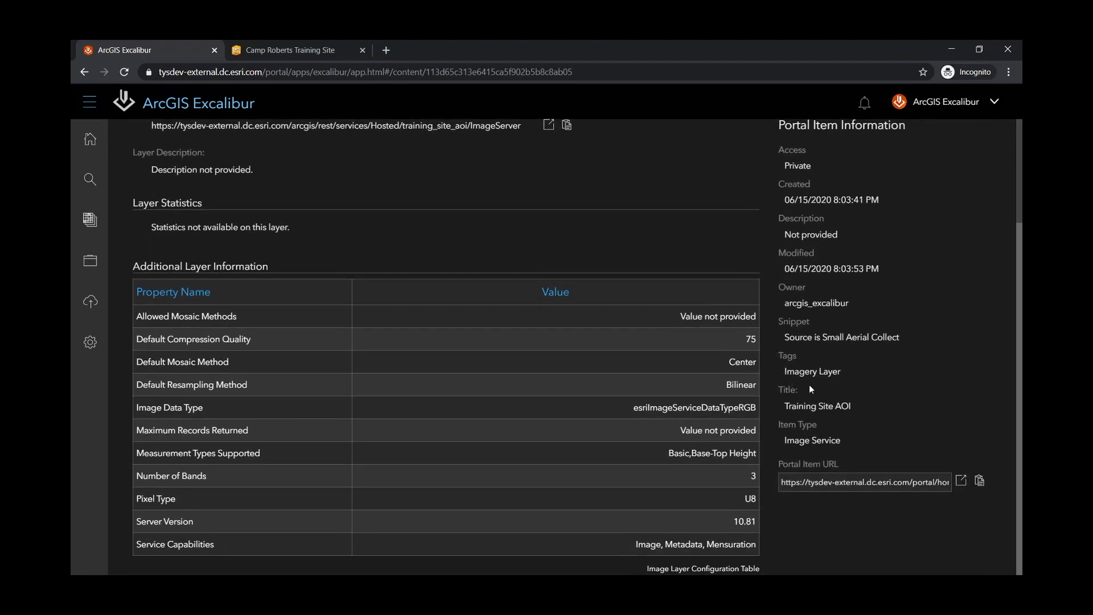
pyautogui.scroll(1, 877, 398)
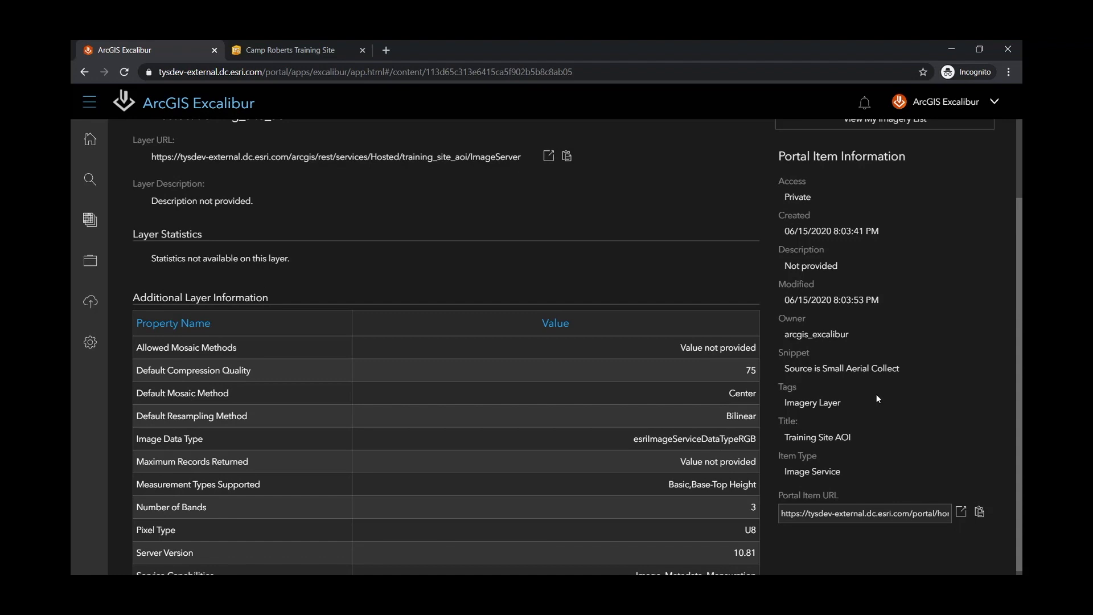
pyautogui.scroll(3, 876, 399)
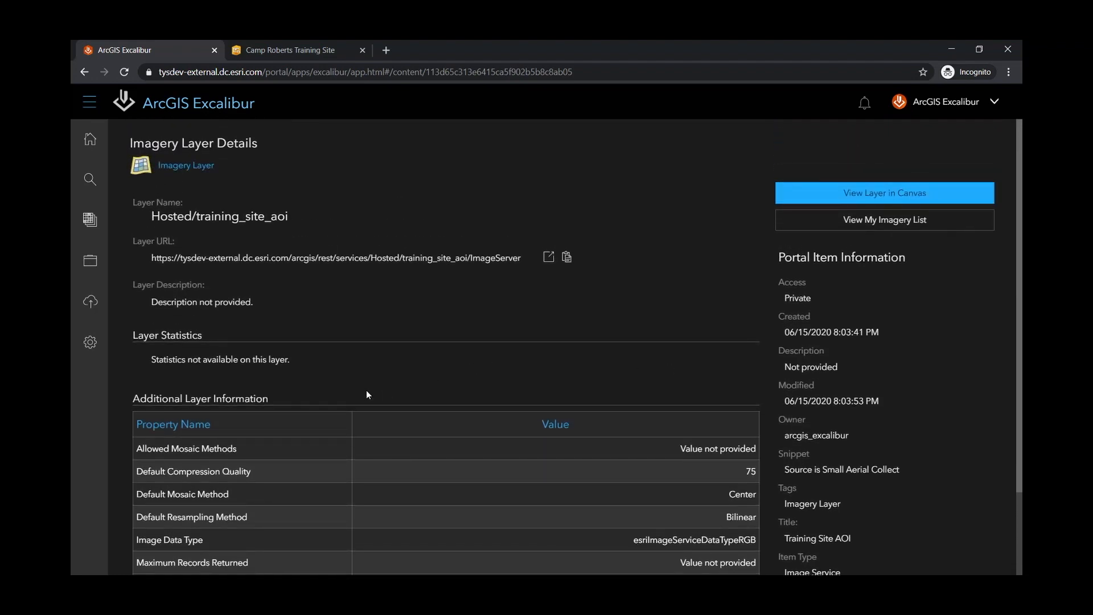
pyautogui.scroll(-3, 367, 390)
pyautogui.scroll(-1, 367, 387)
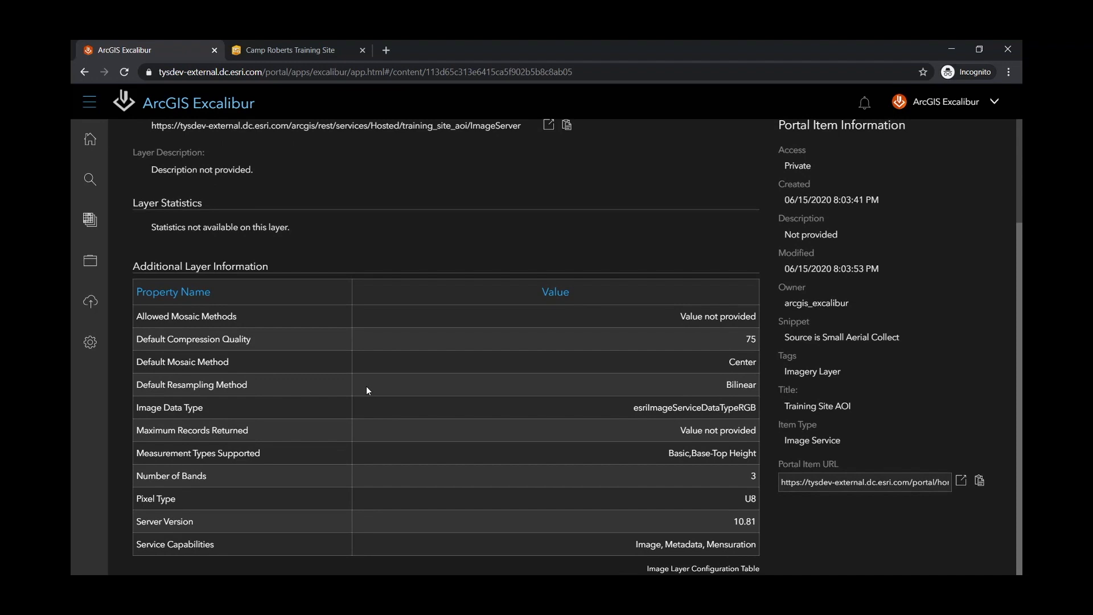
pyautogui.scroll(3, 366, 389)
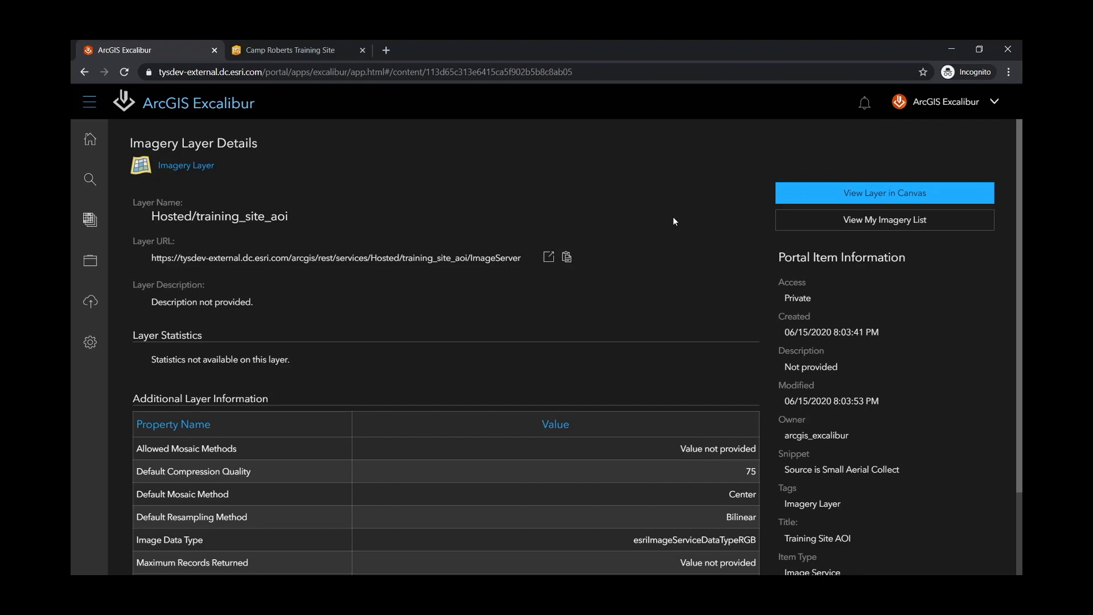
# Step: View the Training Site AOI layer in the canvas and enable the DRA and Gamma quick enhancements with the Image Display tool
pyautogui.click(811, 197)
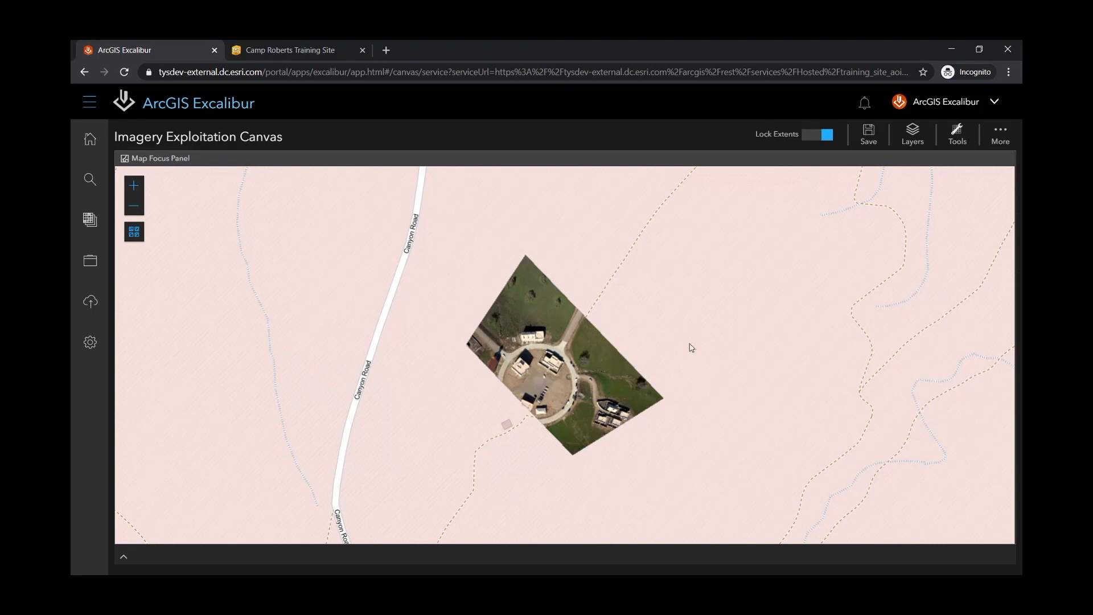
pyautogui.click(958, 135)
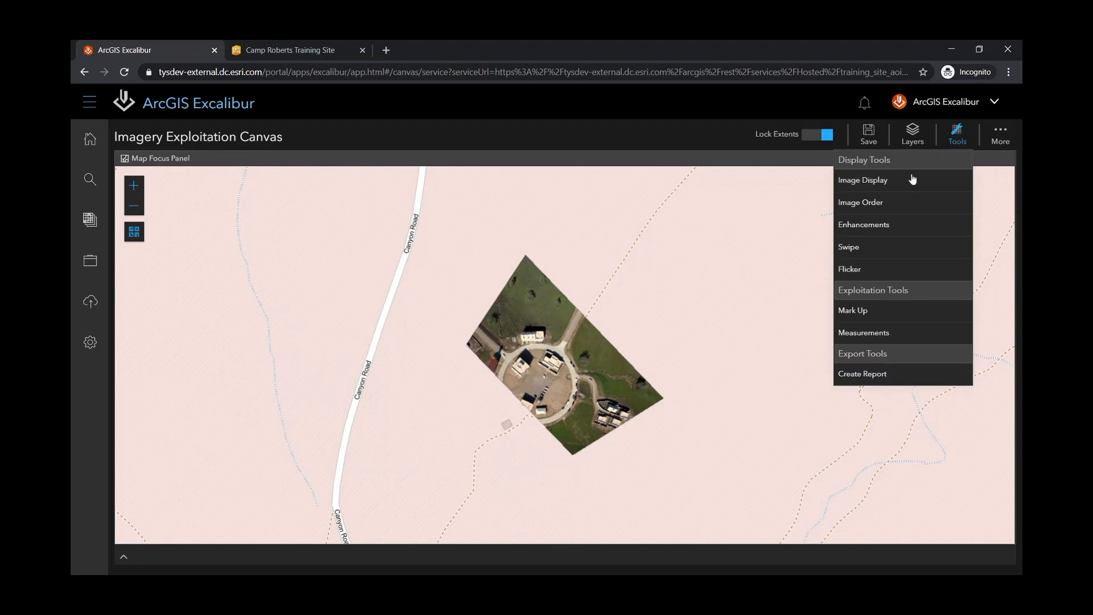
pyautogui.click(889, 184)
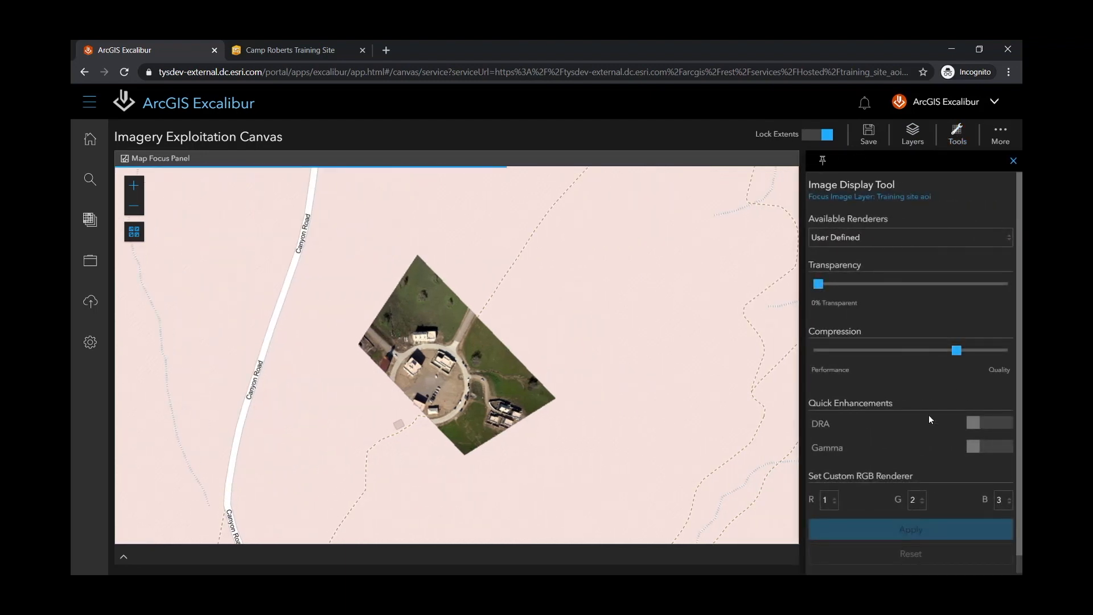
pyautogui.click(980, 424)
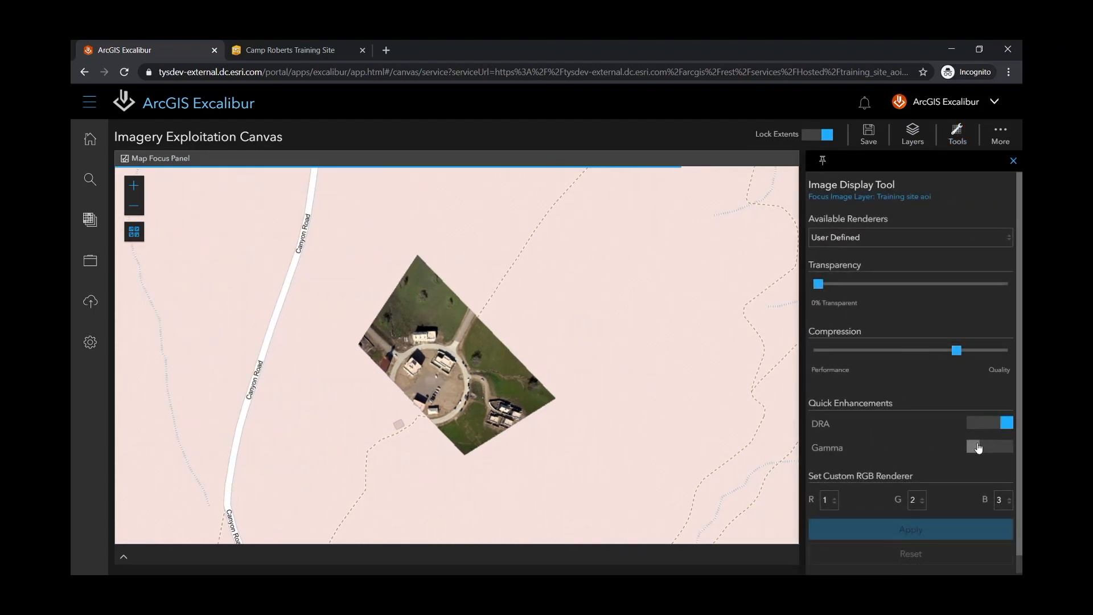
pyautogui.click(979, 448)
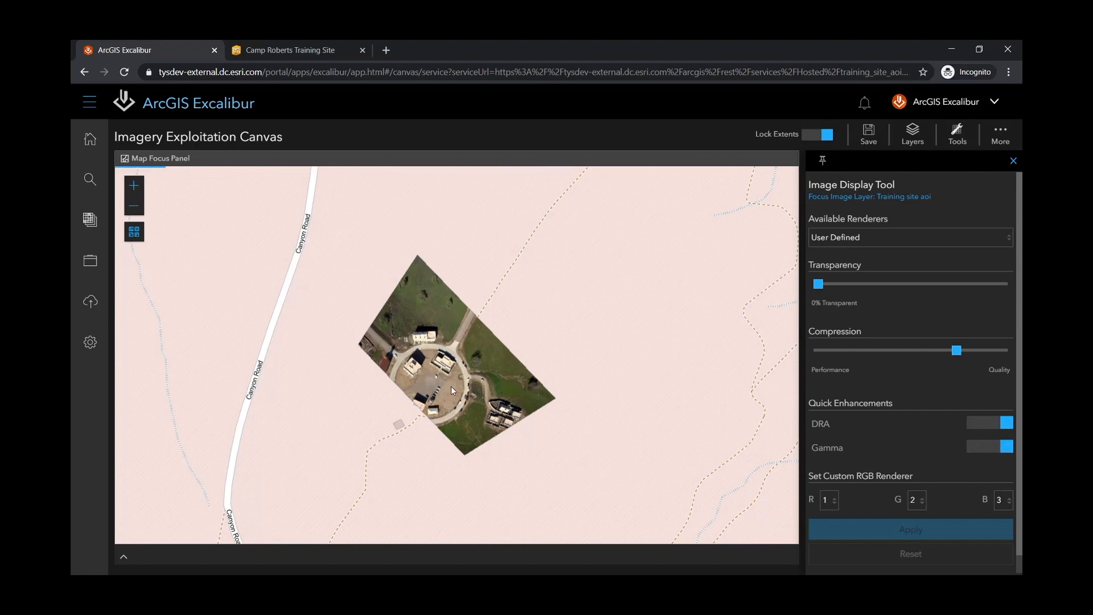
pyautogui.scroll(1, 463, 379)
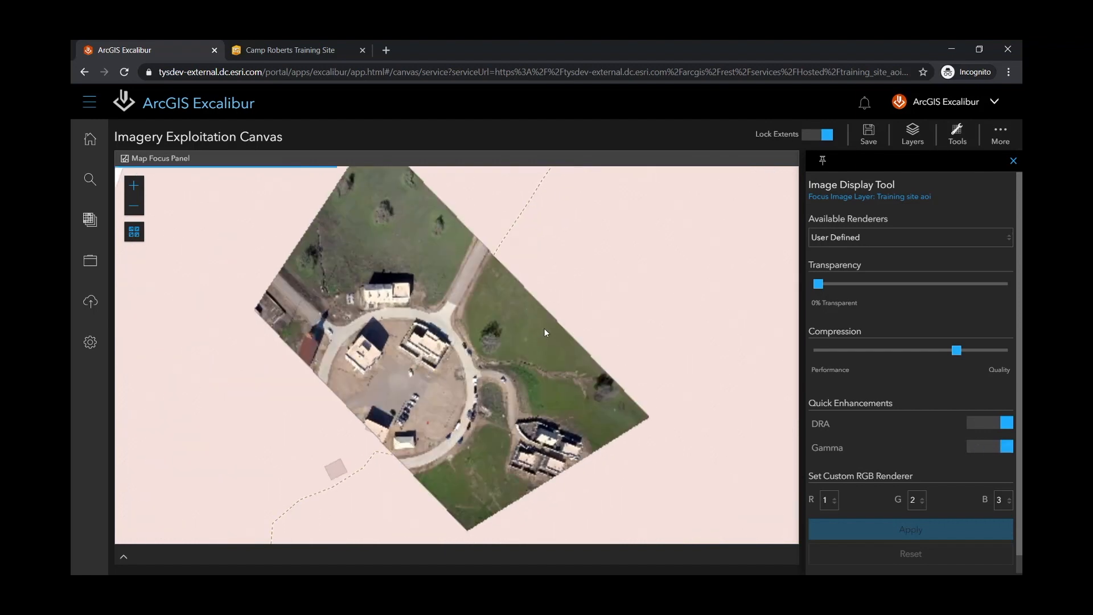
# Step: Save the work as imagery project "Training Site AOI" with instructions "Collect observations on any new activity identified." and tags "Imagery from FMV, Activity"
pyautogui.click(869, 133)
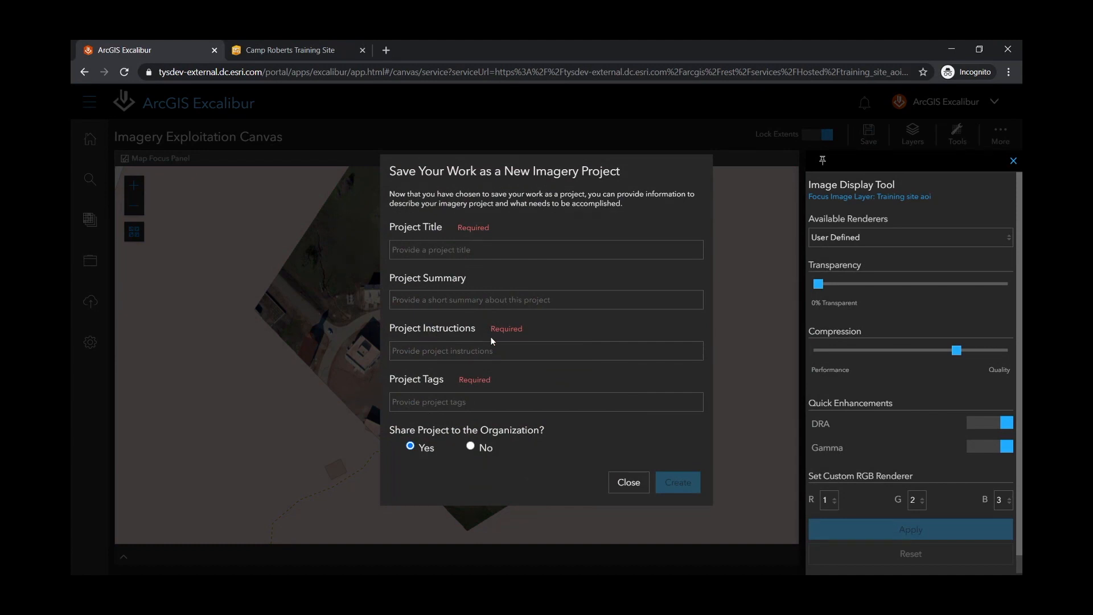
pyautogui.click(495, 252)
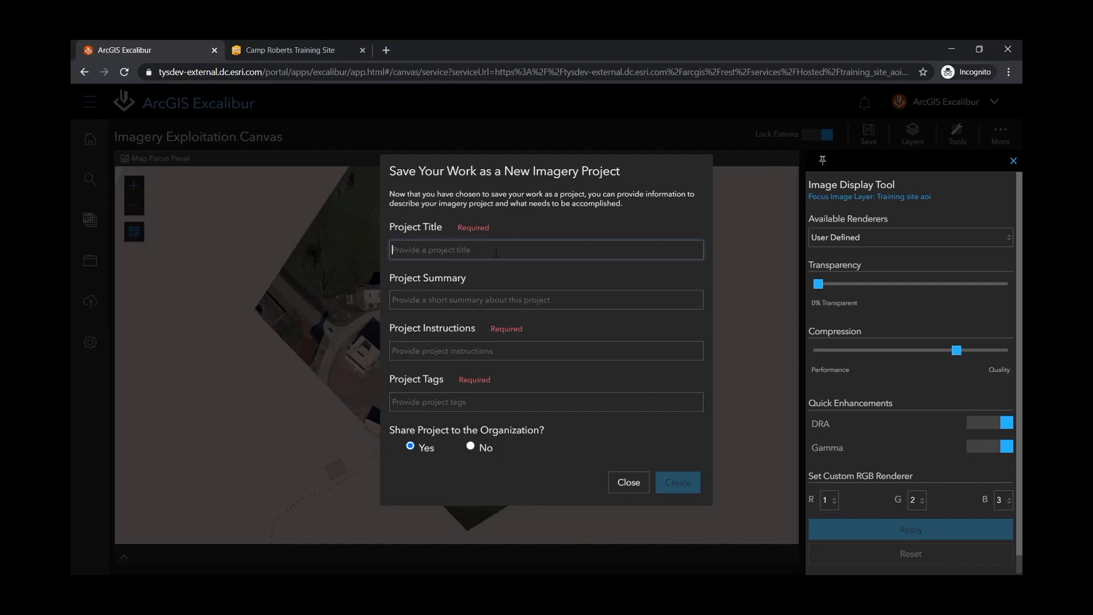
pyautogui.write('Training Site AOI')
pyautogui.click(451, 354)
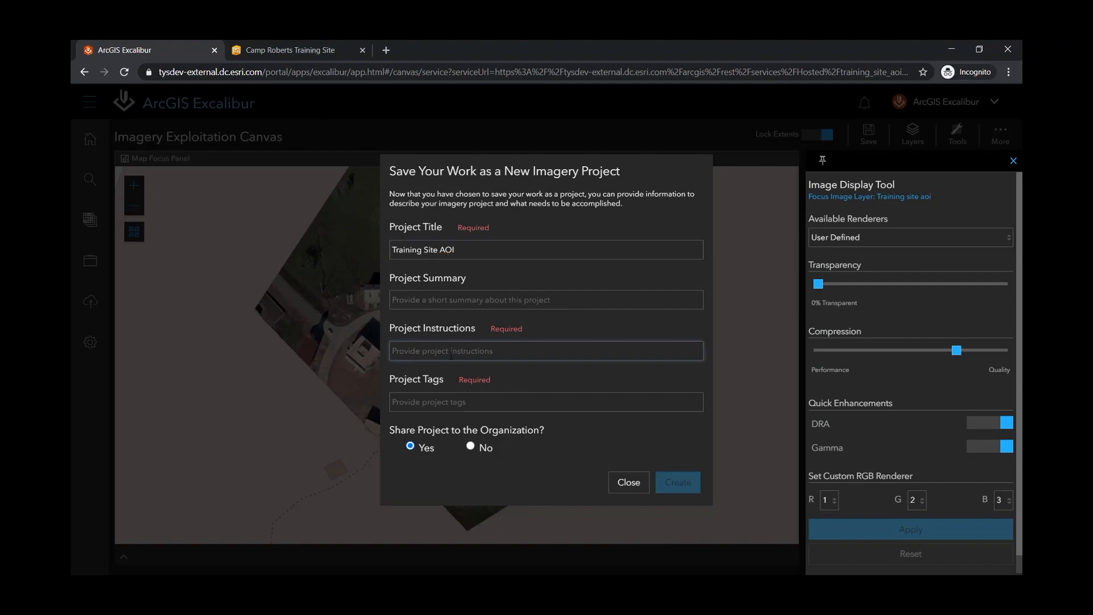
pyautogui.write('Colledt observations on any new activity')
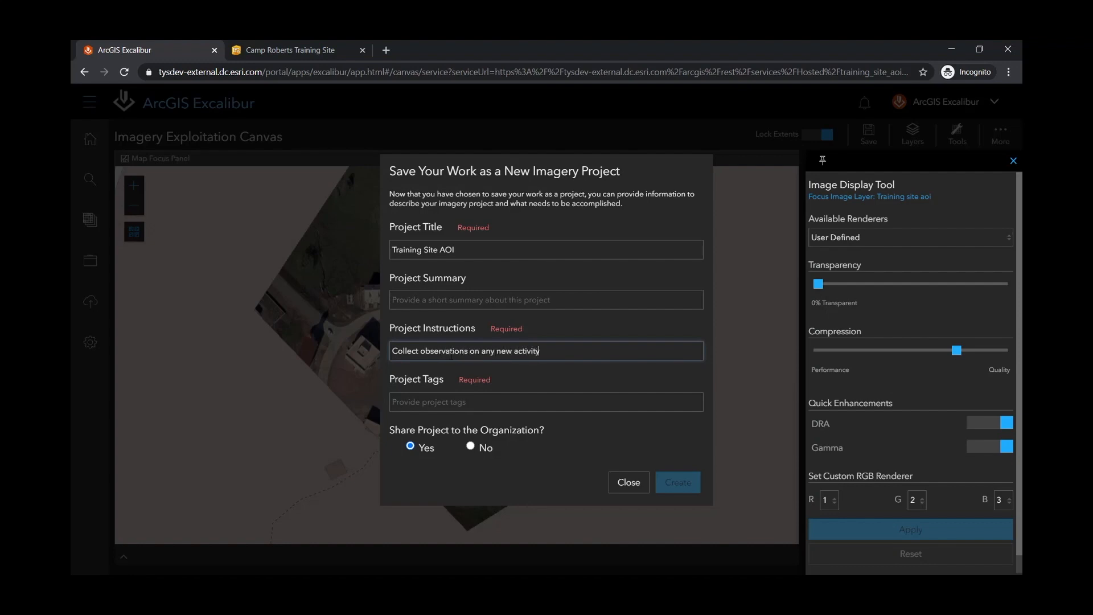
pyautogui.write(' identified.')
pyautogui.press('Tab')
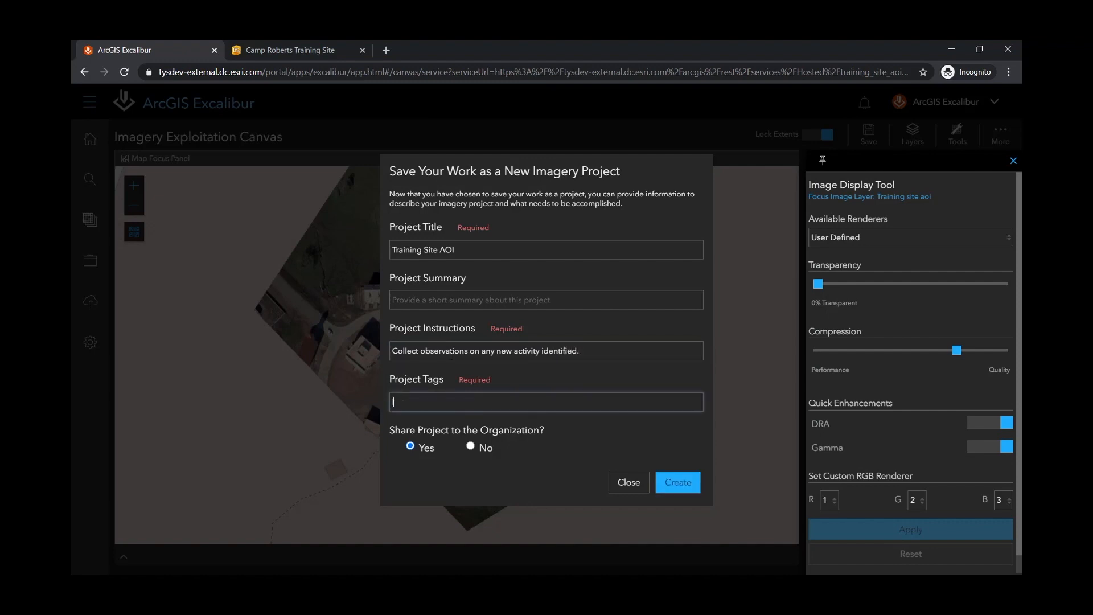
pyautogui.write('Imagery from FMV, Activity')
pyautogui.click(681, 483)
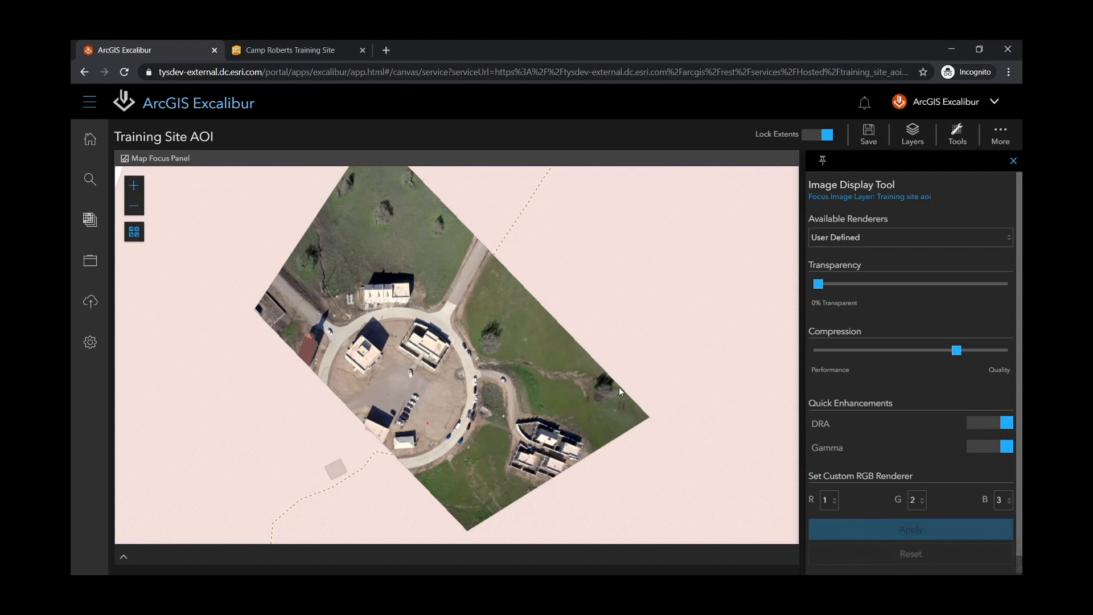
# Step: Open the imagery project's details and review its focus layer, observation layers, web map, instructions, tags and sharing
pyautogui.click(1005, 132)
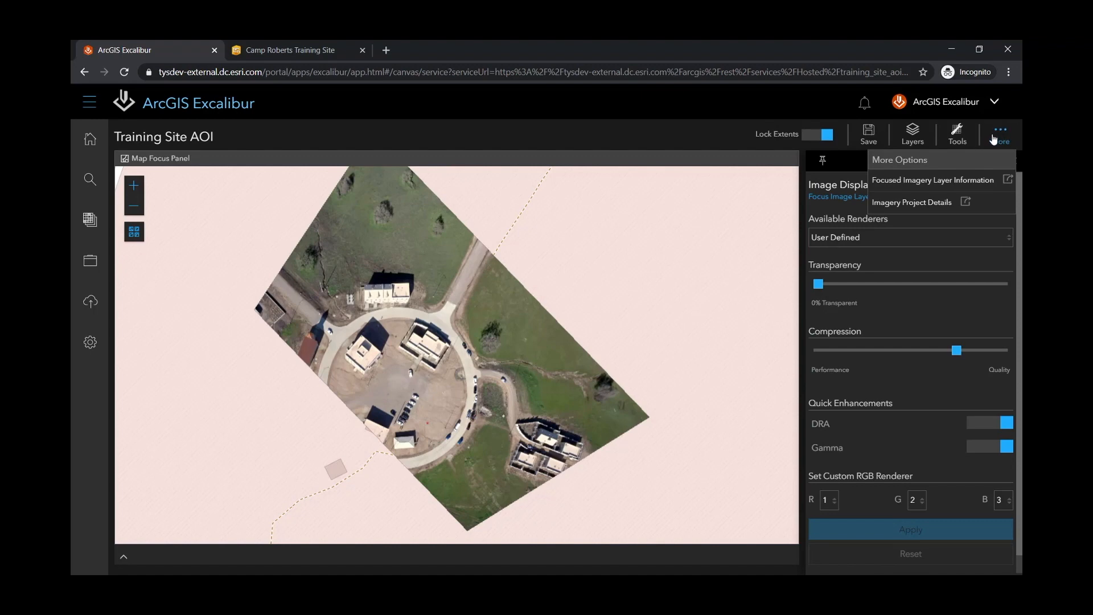
pyautogui.click(928, 203)
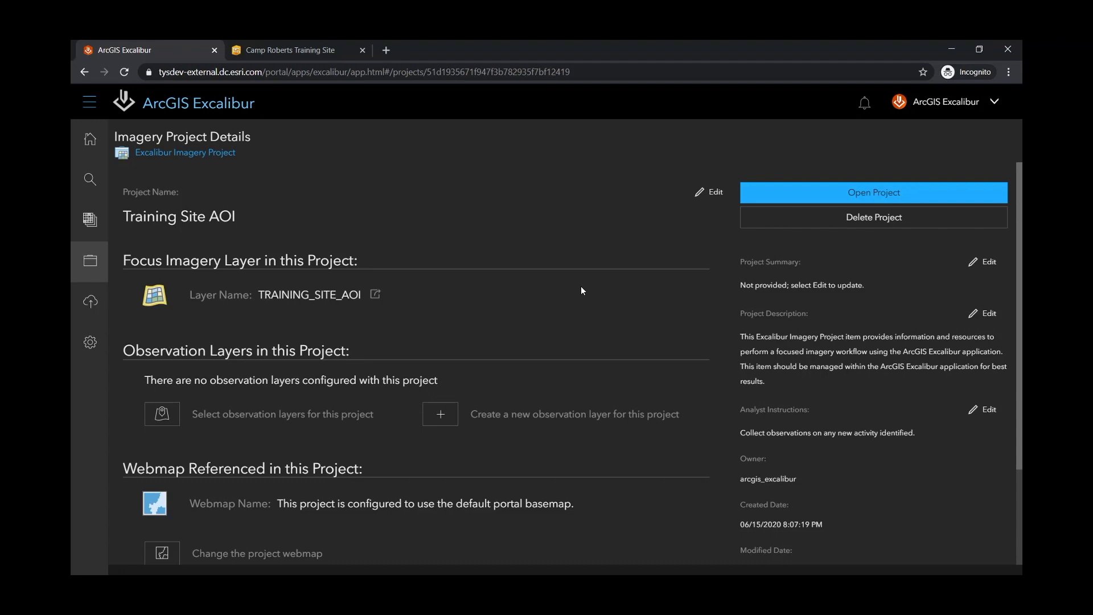
pyautogui.scroll(-2, 581, 291)
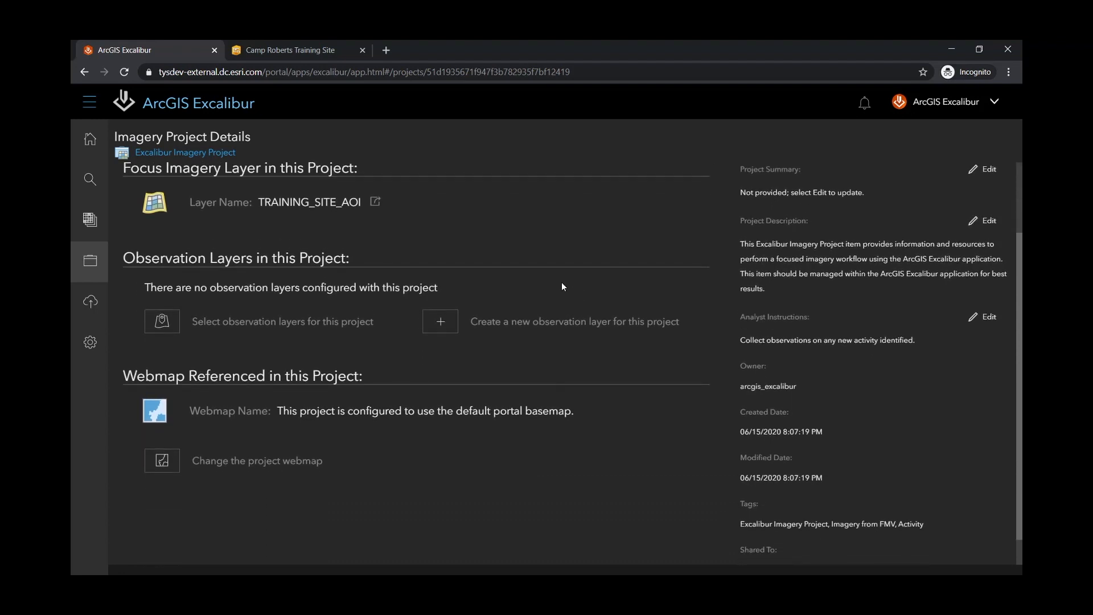
pyautogui.scroll(-1, 504, 292)
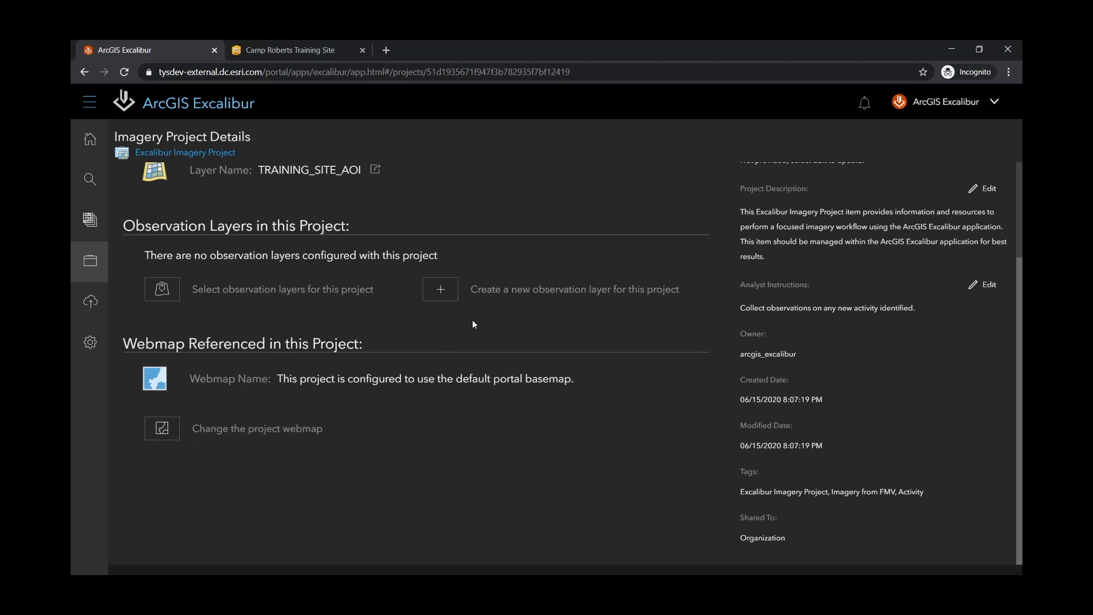
pyautogui.scroll(3, 473, 324)
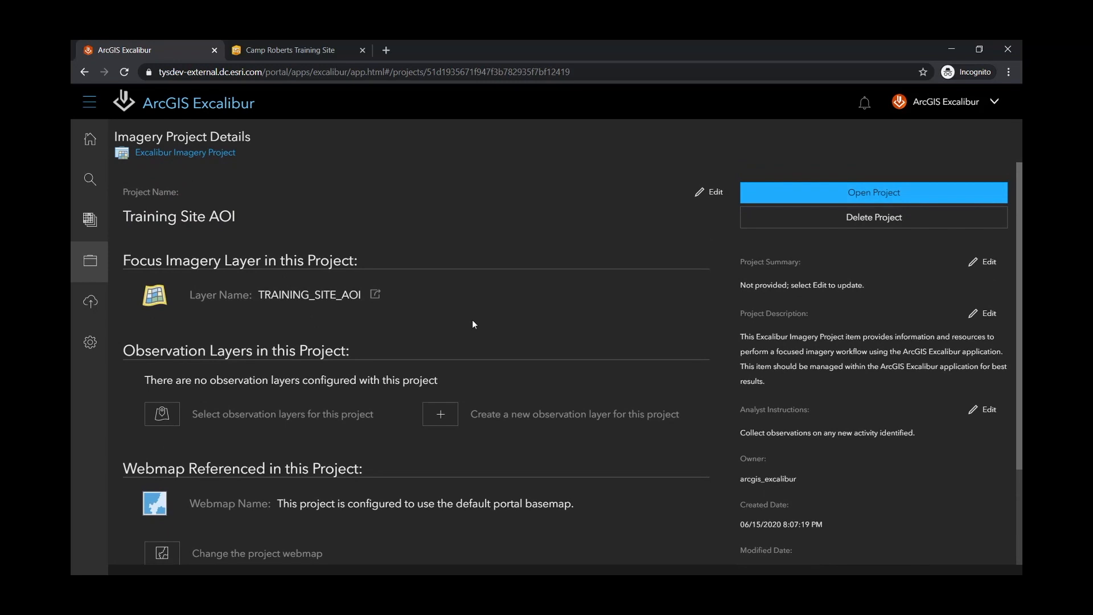
pyautogui.scroll(-3, 473, 325)
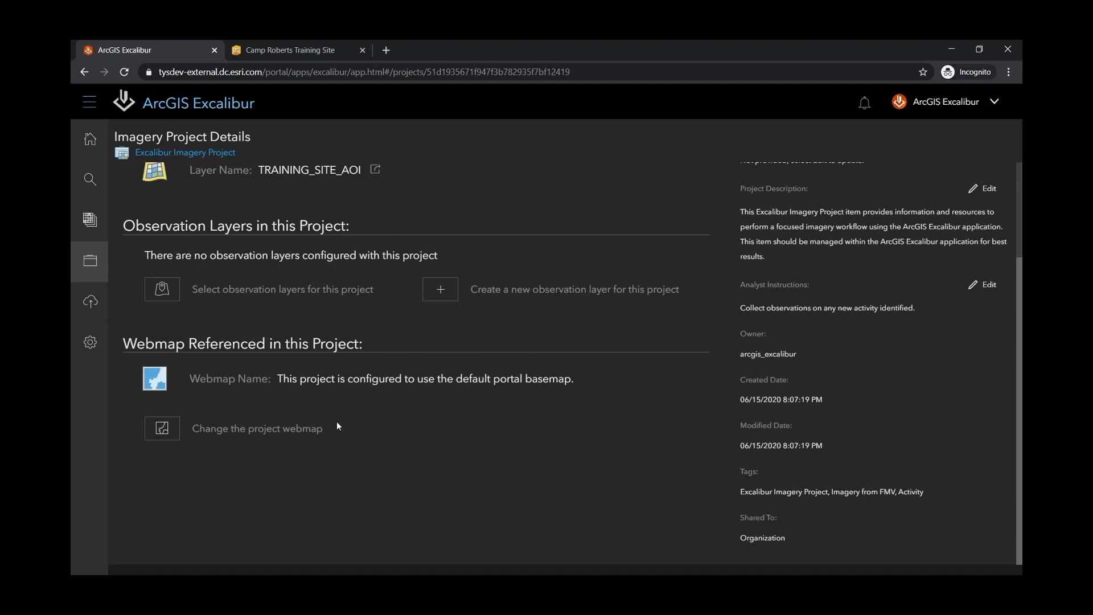
# Step: Change the project's web map to Camp Roberts Training Facility from the organization's content
pyautogui.click(162, 429)
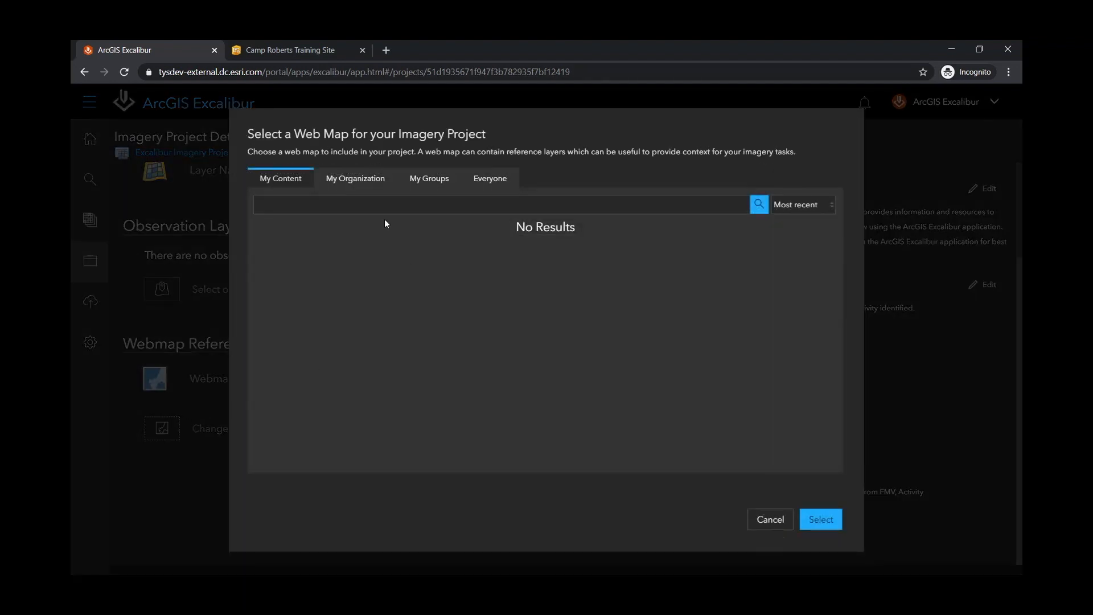
pyautogui.click(455, 269)
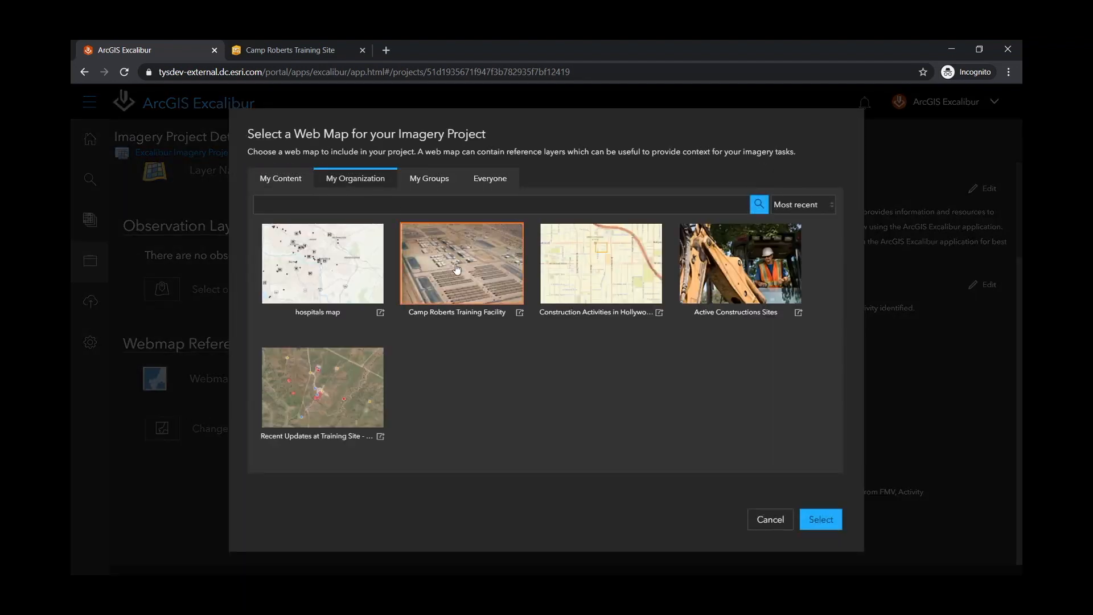
pyautogui.click(819, 527)
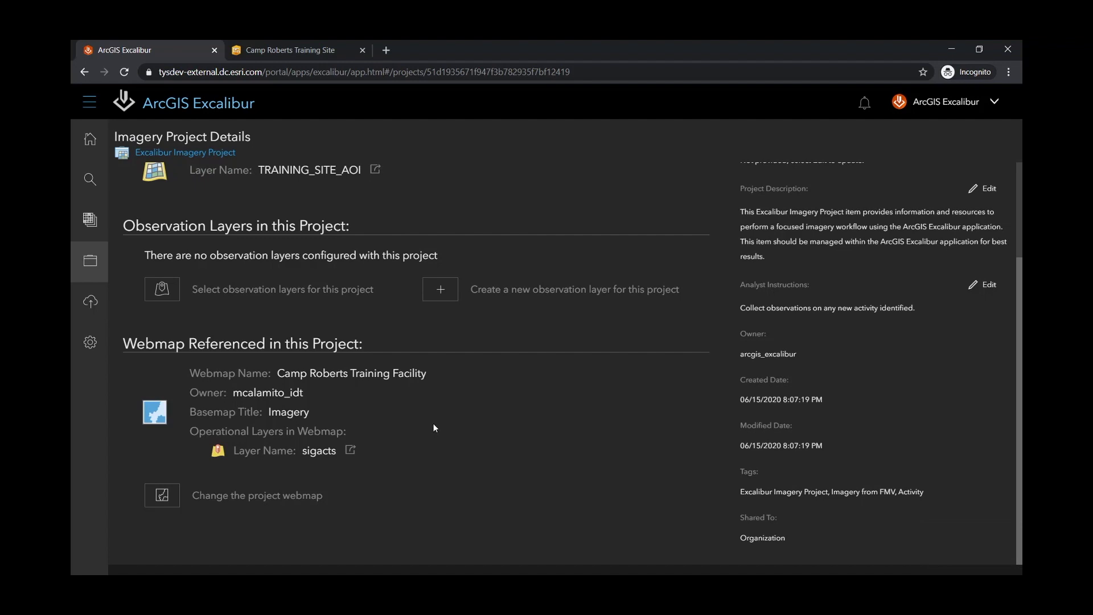
# Step: Add the existing Training_Site_Activity_Observations layer to the project as its observation layer
pyautogui.click(178, 288)
pyautogui.click(489, 364)
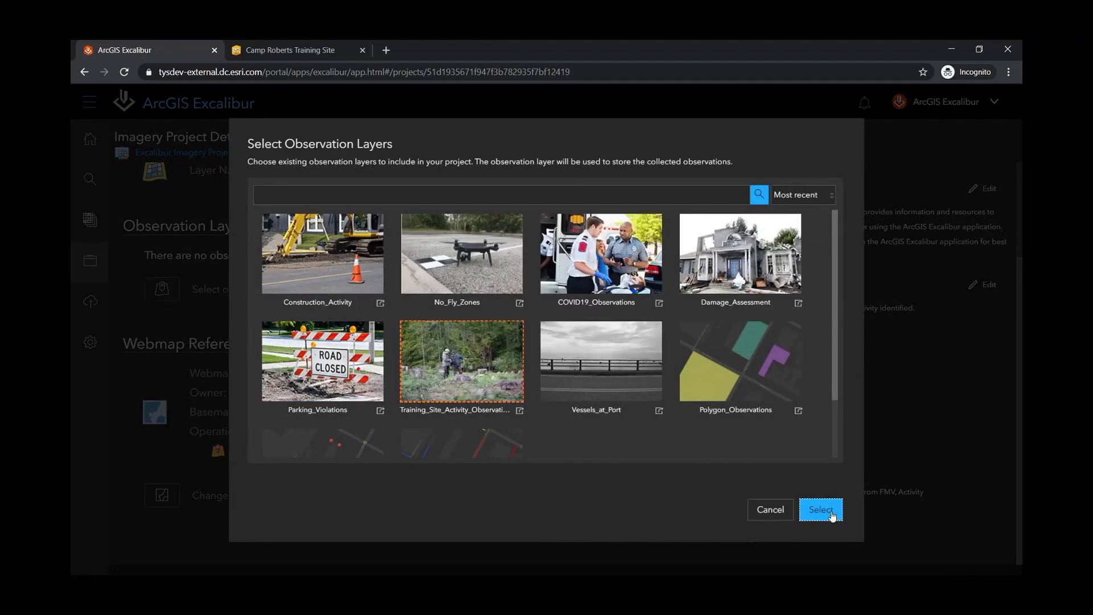
pyautogui.click(832, 516)
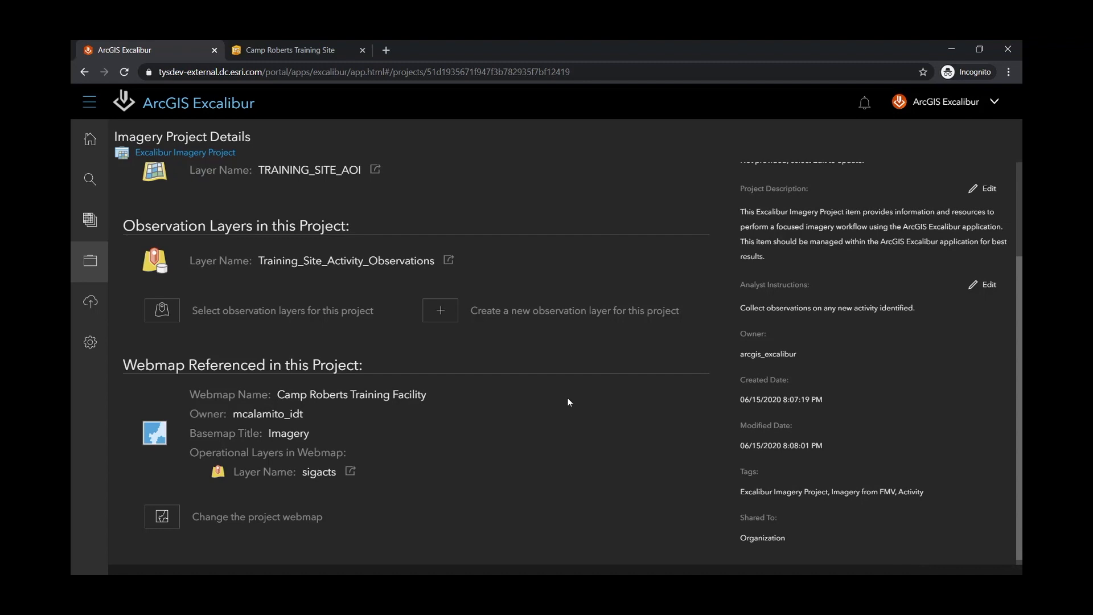
# Step: Open the Training Site AOI project in the canvas and turn off time intervals for its time slider
pyautogui.scroll(2, 916, 209)
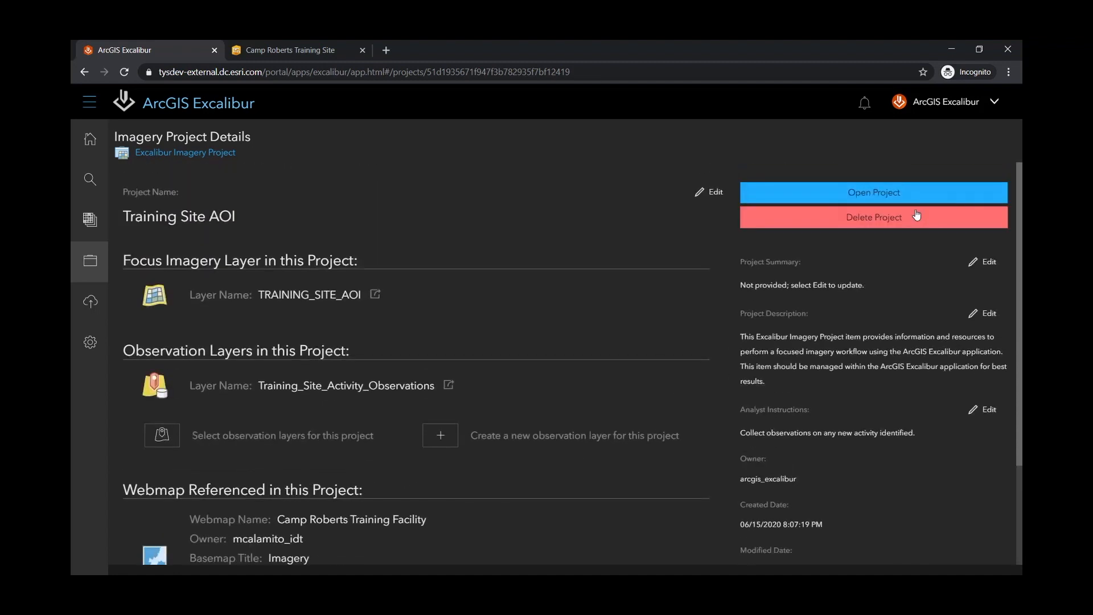
pyautogui.click(851, 194)
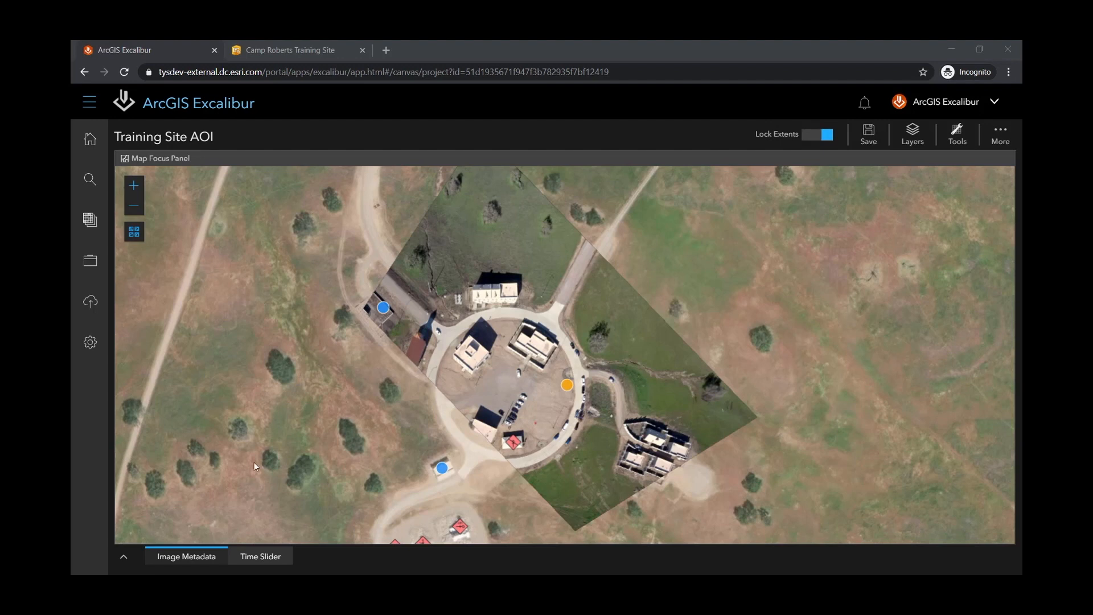
pyautogui.click(124, 556)
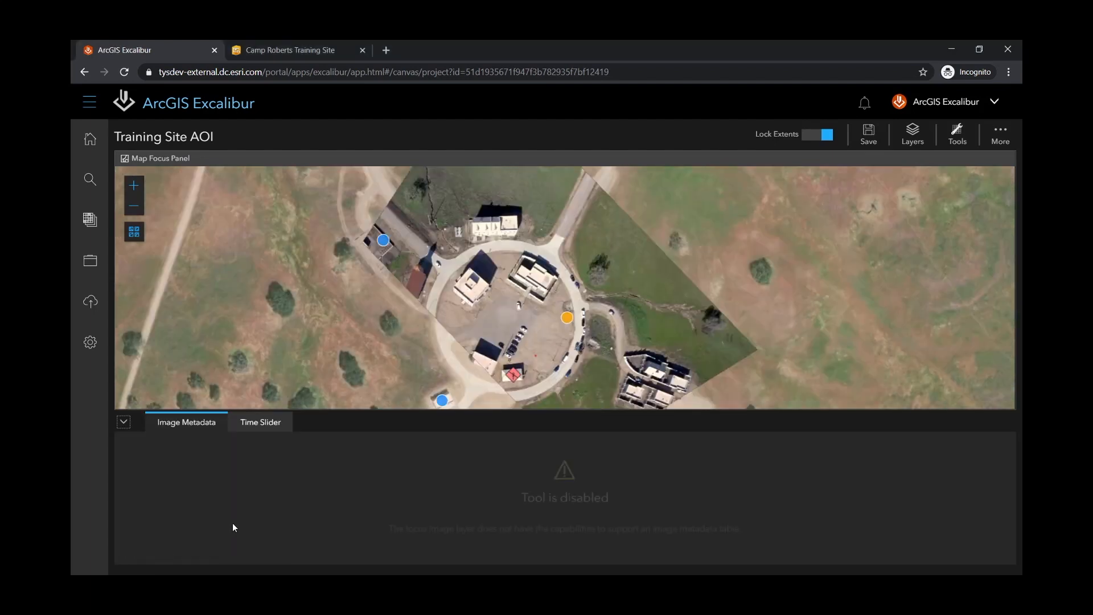
pyautogui.click(263, 422)
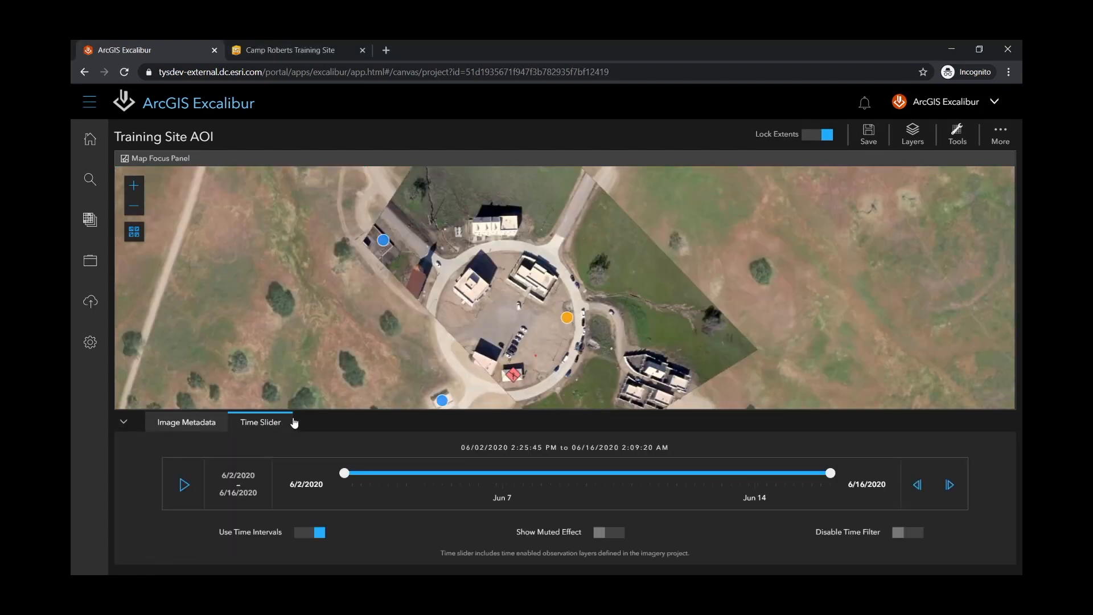
pyautogui.click(311, 532)
pyautogui.moveTo(344, 472)
pyautogui.mouseDown()
pyautogui.moveTo(541, 469)
pyautogui.moveTo(300, 470)
pyautogui.mouseUp()
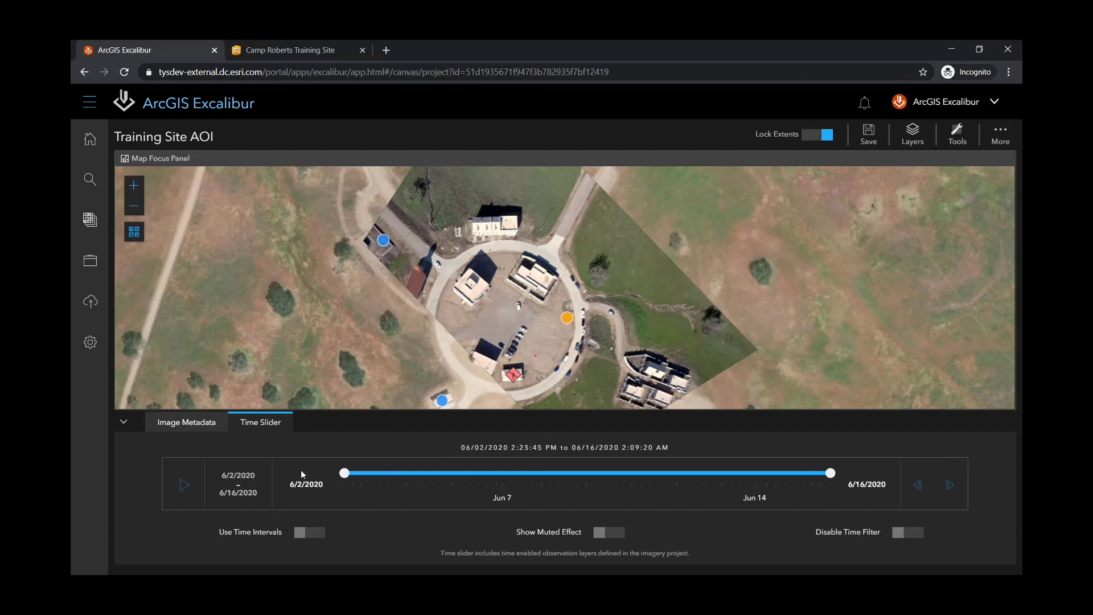
pyautogui.click(124, 423)
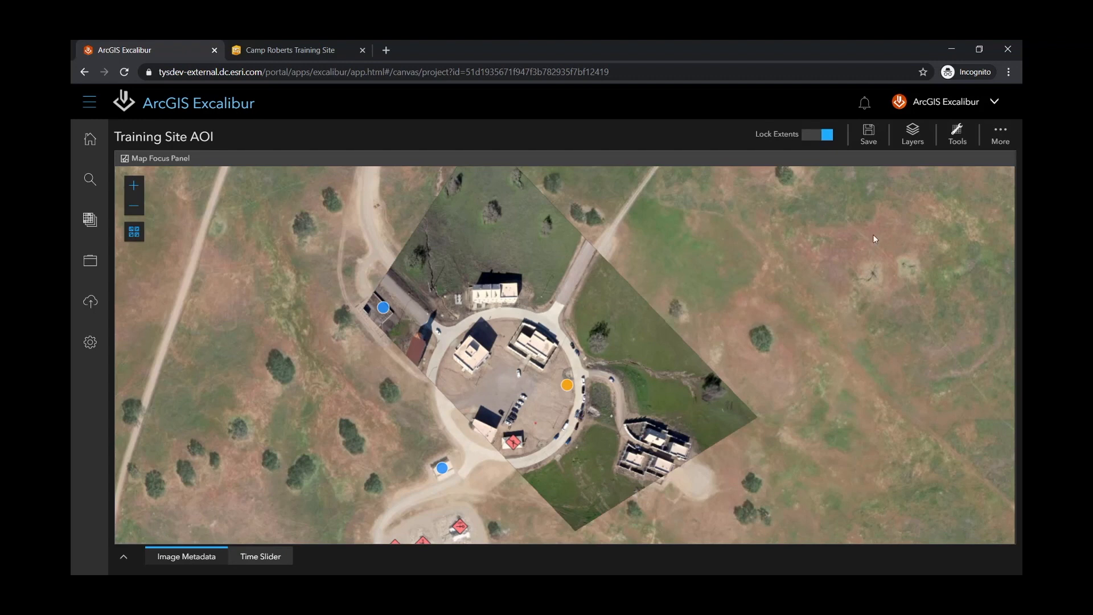
# Step: Collect a Vehicle observation in batch mode on the vehicle beside the red-roofed building, with the comment "Vehicle Observed"
pyautogui.click(958, 135)
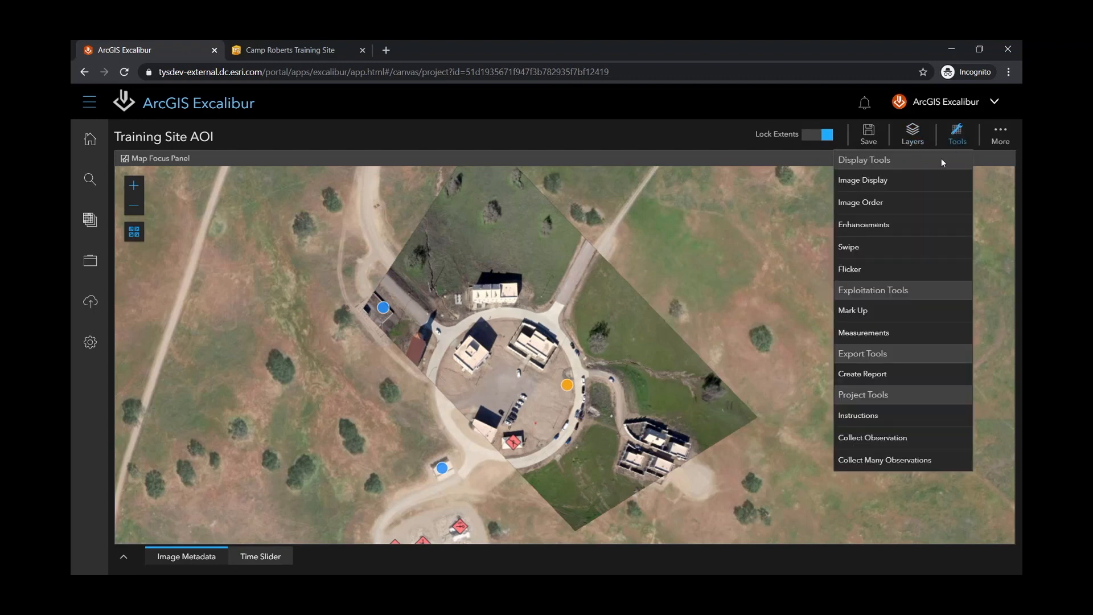
pyautogui.click(861, 457)
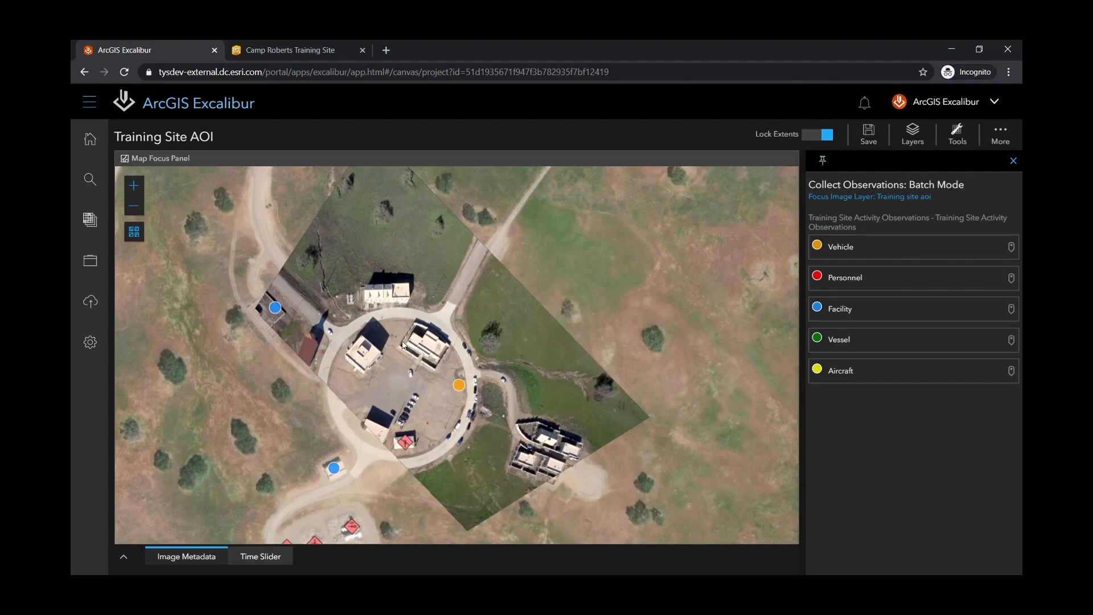
pyautogui.moveTo(279, 280); pyautogui.dragTo(503, 382)
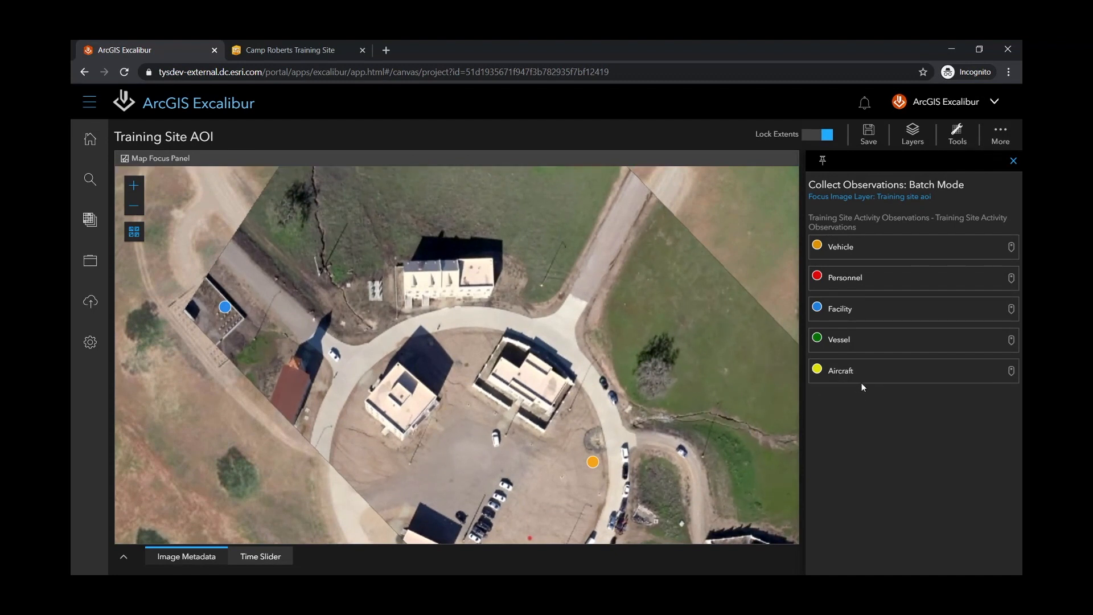
pyautogui.click(849, 251)
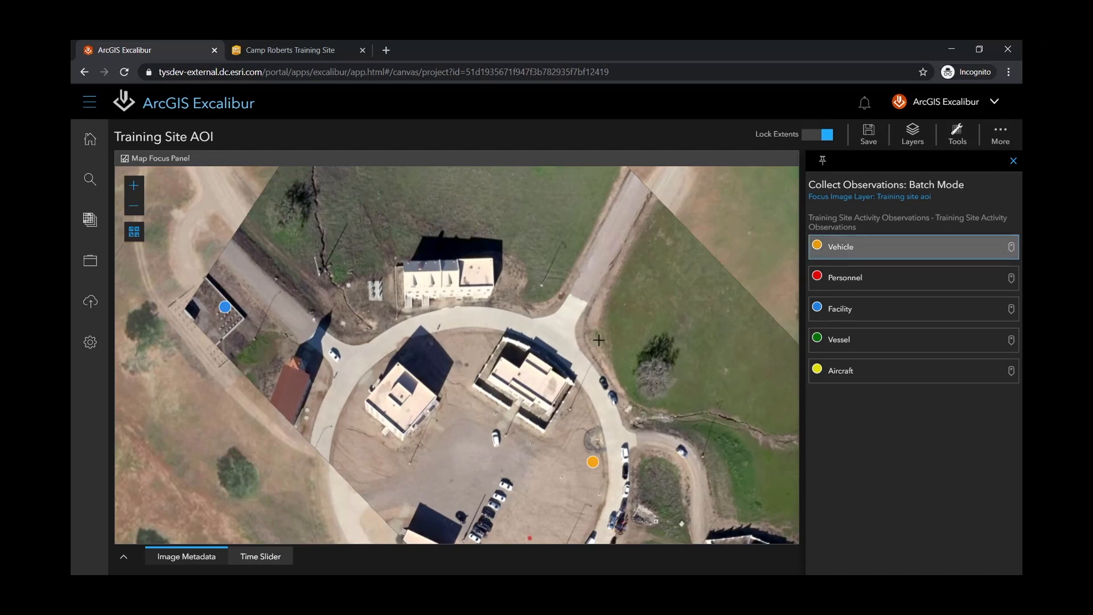
pyautogui.click(334, 357)
pyautogui.click(852, 289)
pyautogui.write('Vehicle Obs')
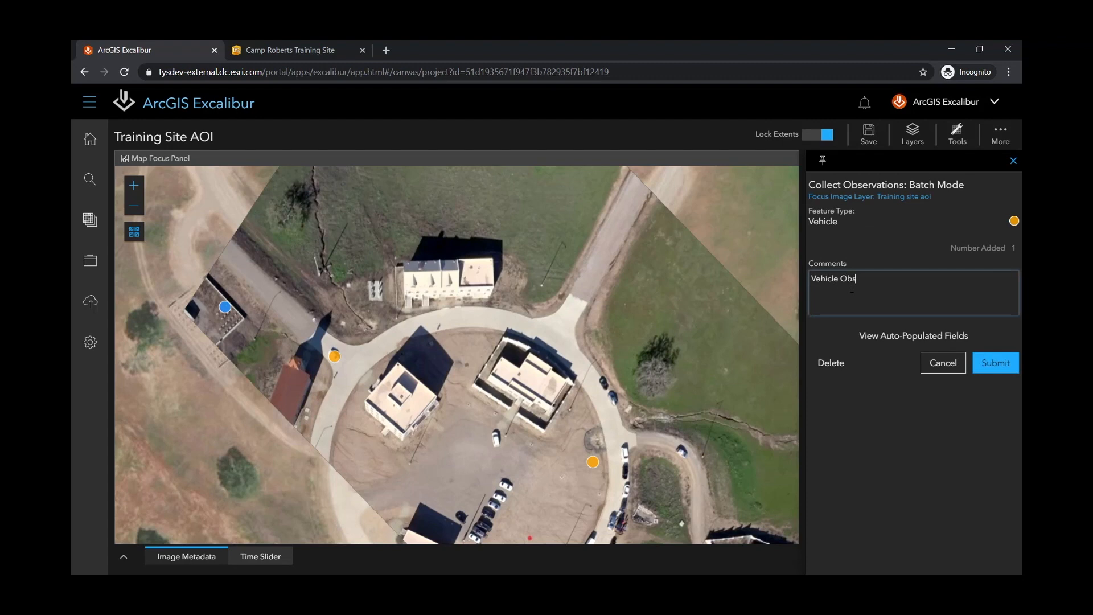
pyautogui.write('erved')
pyautogui.click(991, 364)
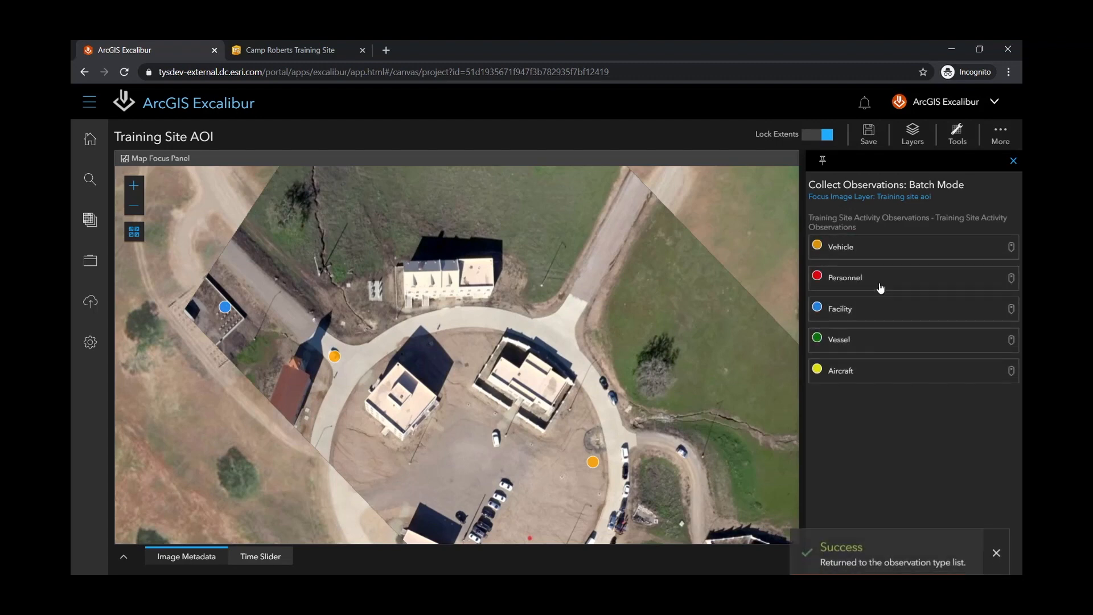
# Step: Place two Personnel observations along the northwestern part of the circular road and enter the comment "Two personnel identified."
pyautogui.click(876, 279)
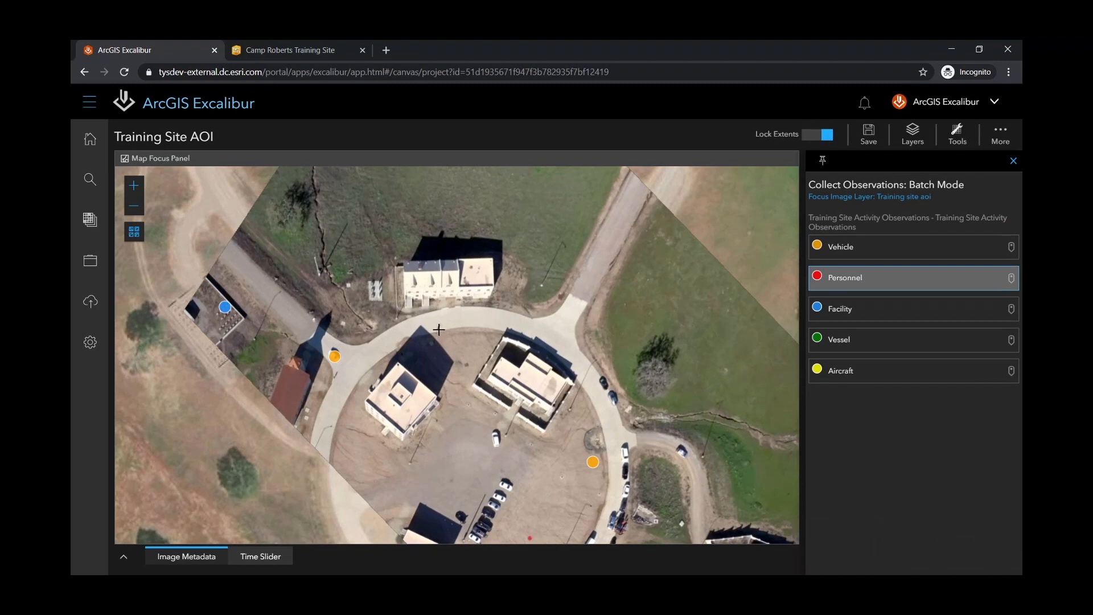
pyautogui.click(440, 329)
pyautogui.click(334, 376)
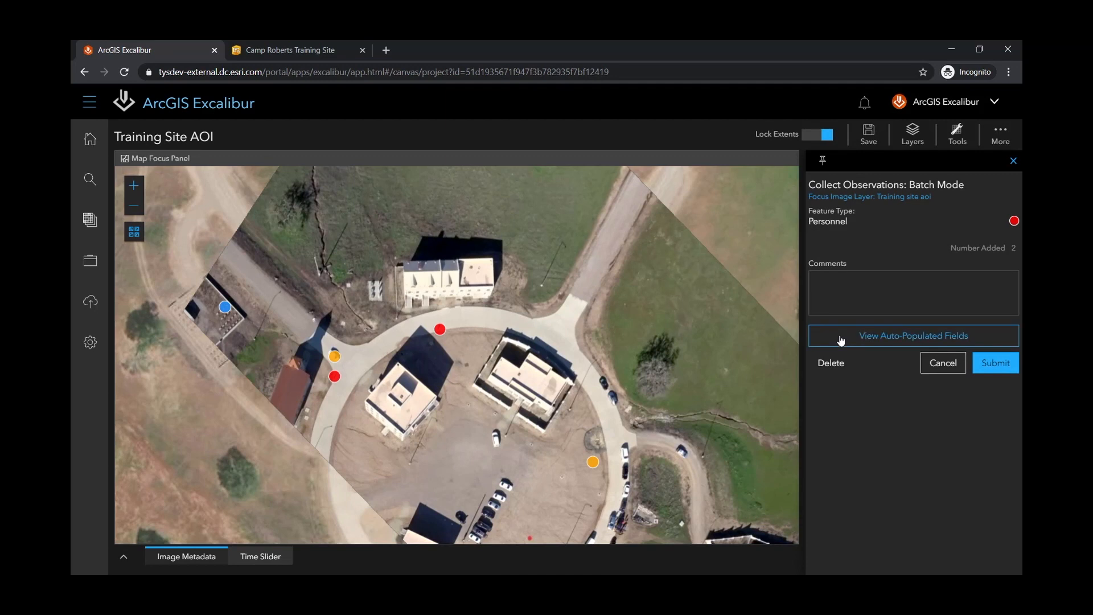
pyautogui.click(894, 295)
pyautogui.write('Two ')
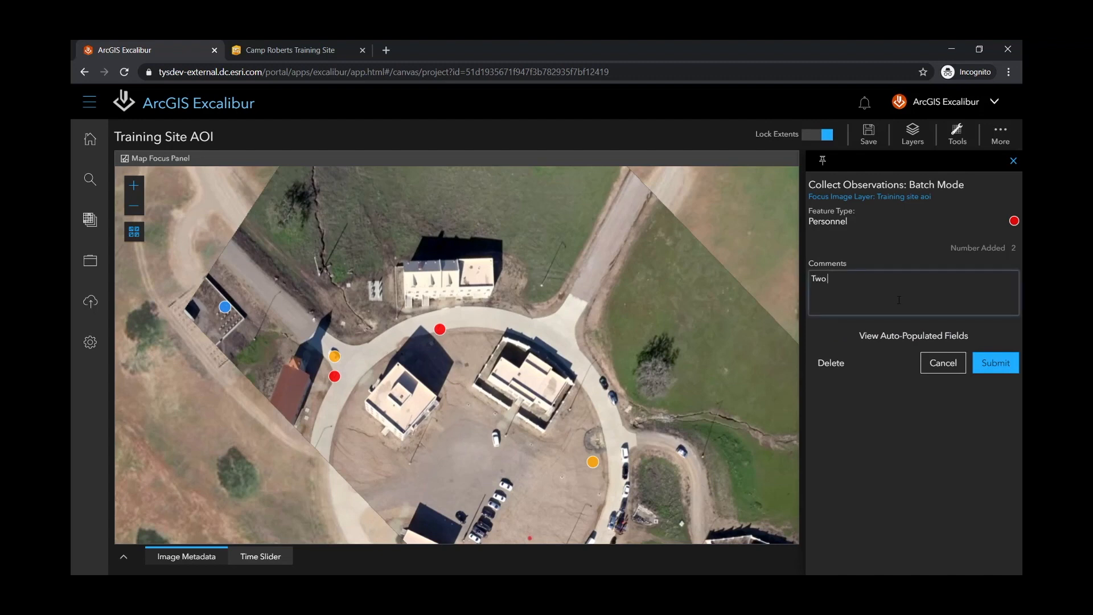
pyautogui.write('personee')
pyautogui.write('nel identified')
# Step: Review the auto-populated fields of the Personnel observations and submit them
pyautogui.click(899, 340)
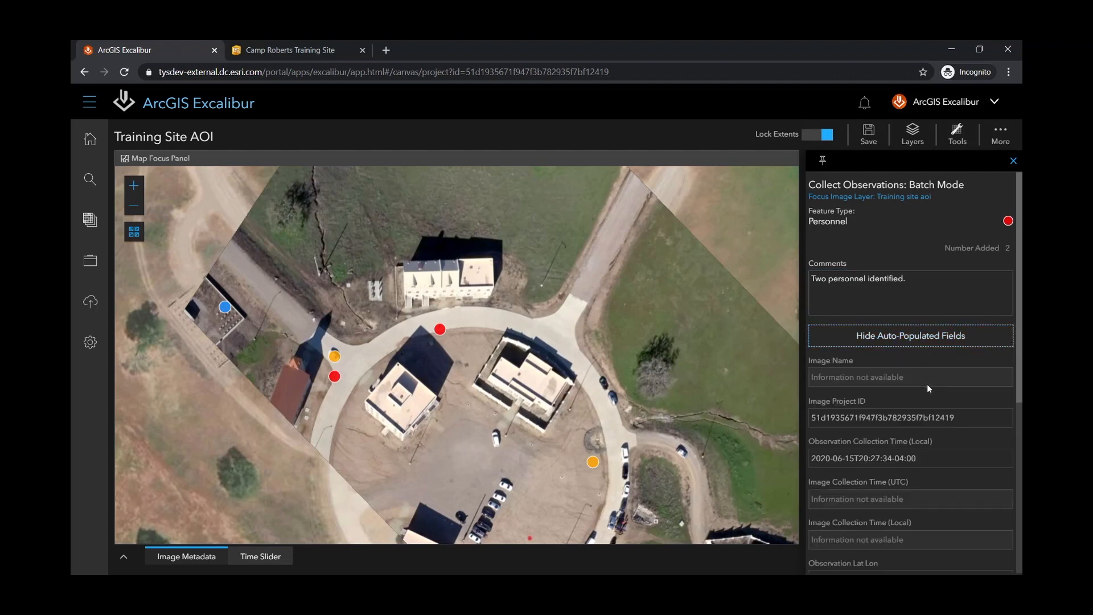
pyautogui.scroll(-1, 926, 384)
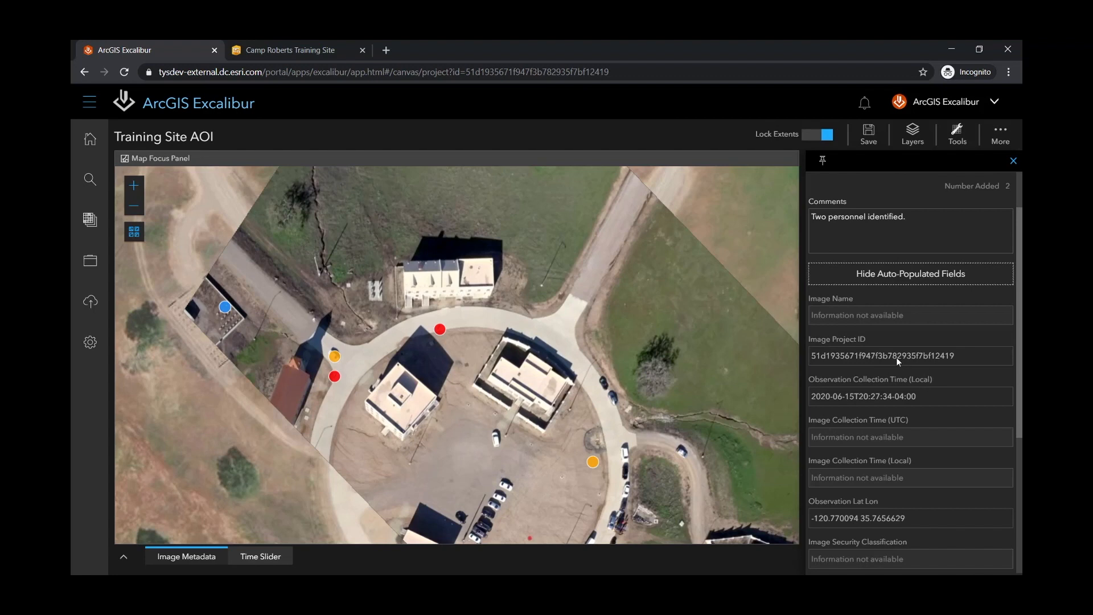
pyautogui.scroll(-1, 896, 357)
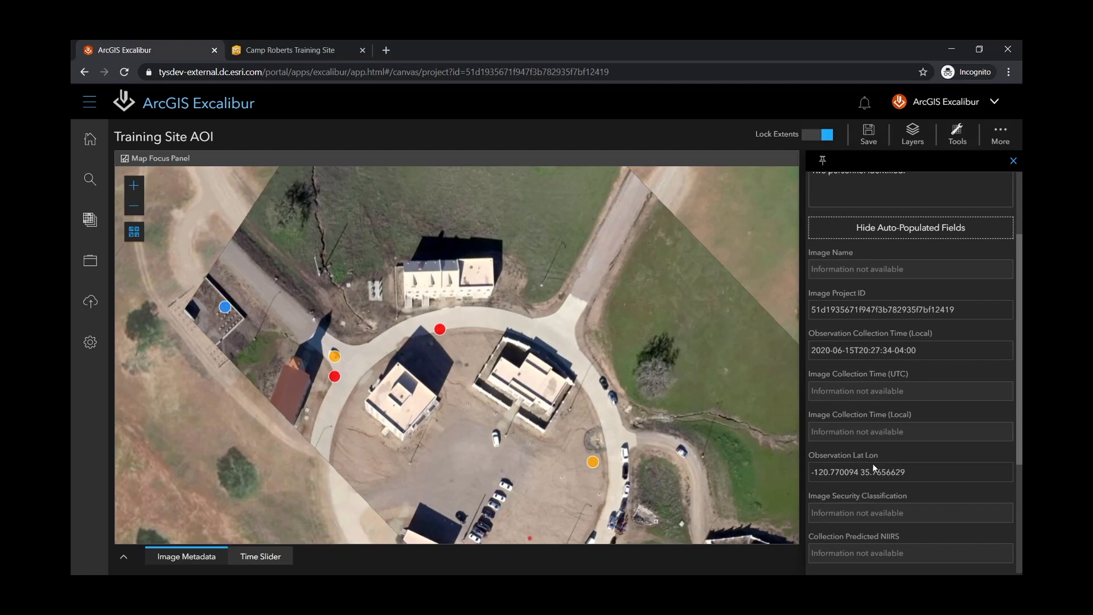
pyautogui.scroll(-3, 875, 468)
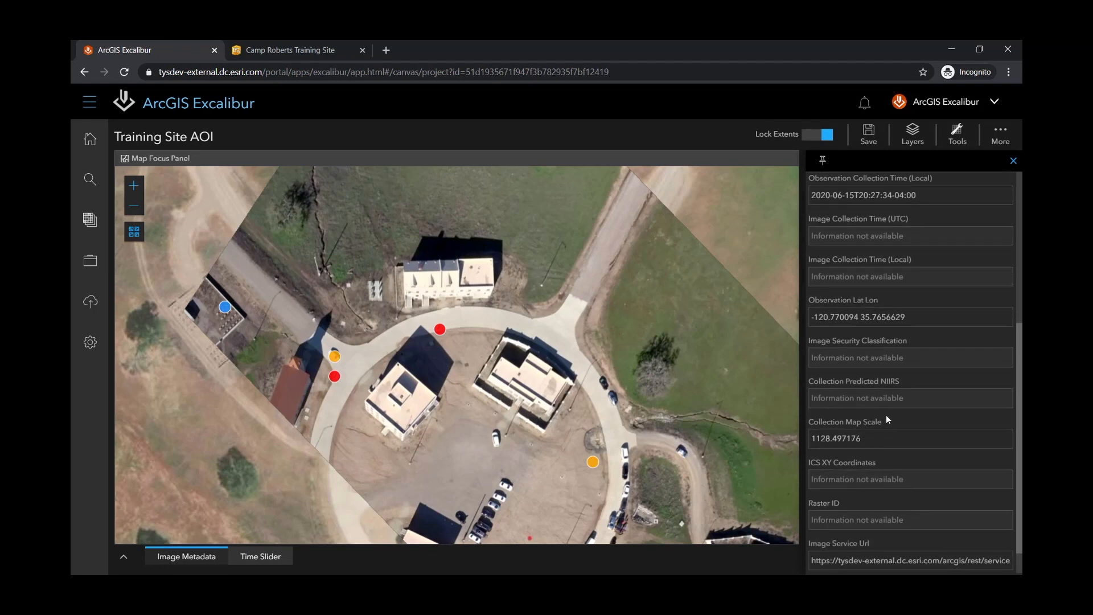
pyautogui.scroll(5, 886, 419)
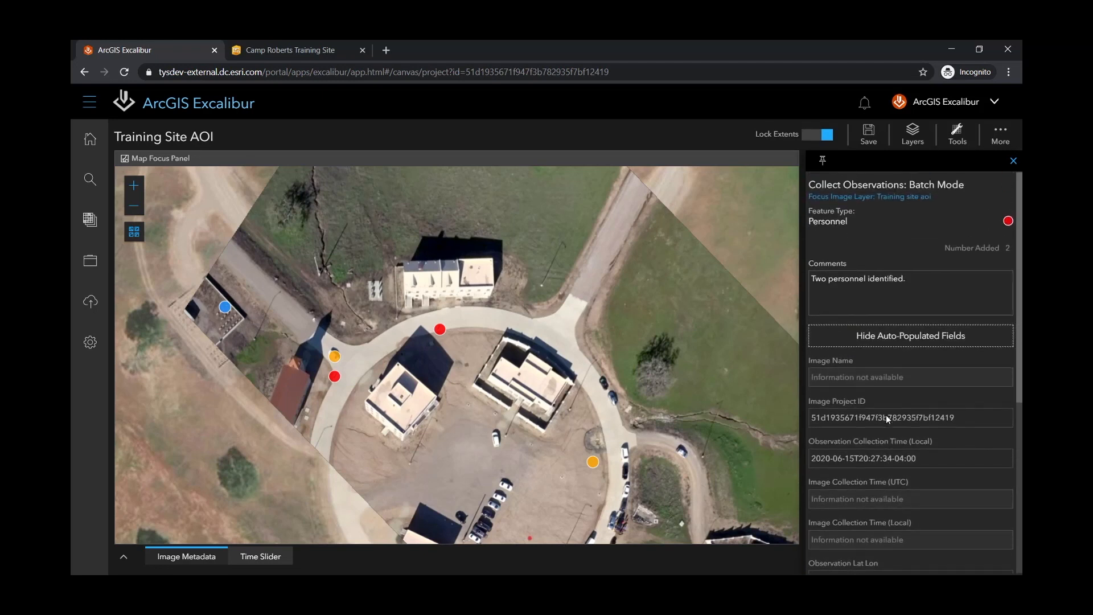
pyautogui.click(880, 337)
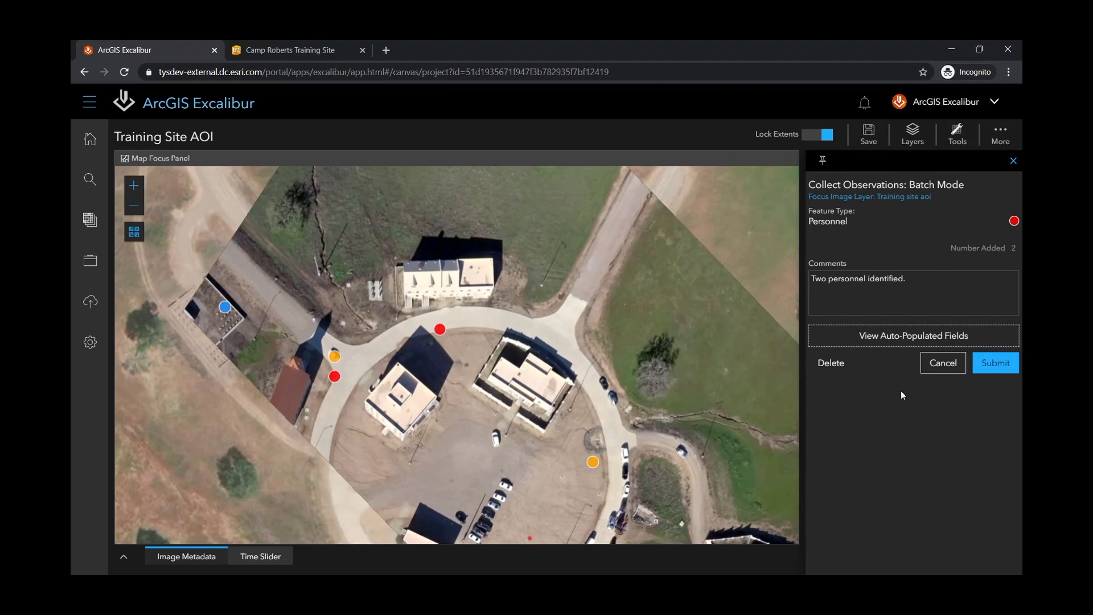
pyautogui.click(1000, 364)
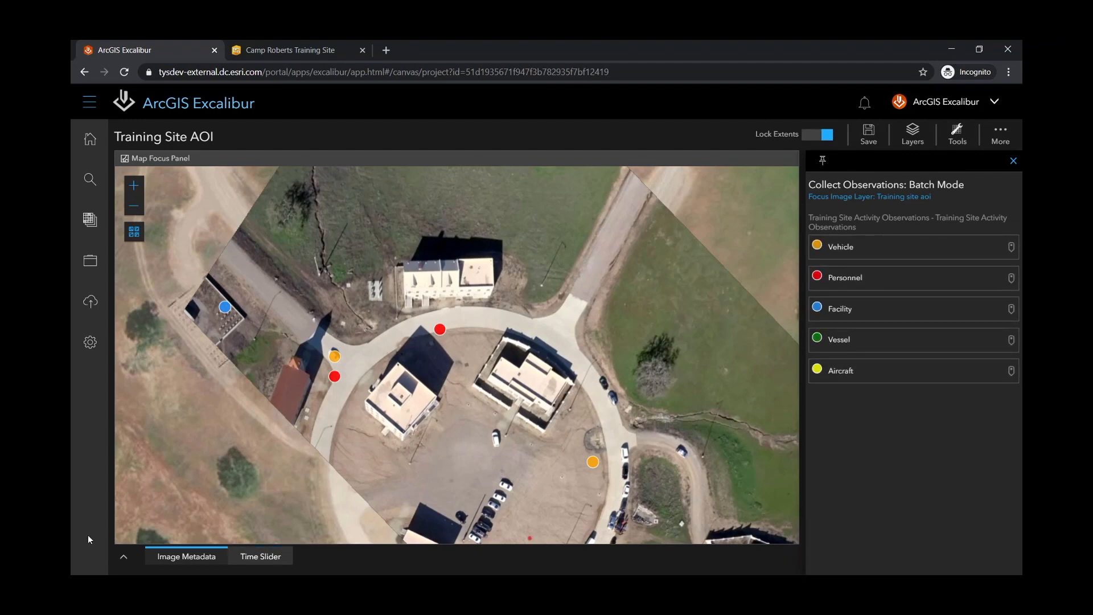
# Step: Draw an orange mark-up rectangle around the new vehicle and personnel observations with the Mark Up tool
pyautogui.click(958, 133)
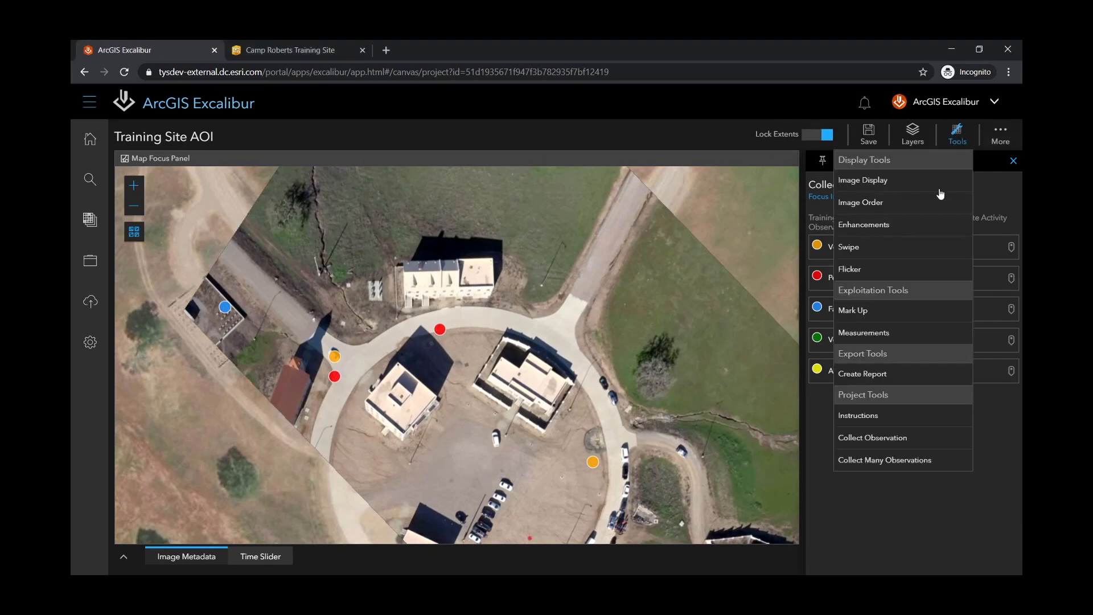
pyautogui.click(865, 310)
pyautogui.click(932, 244)
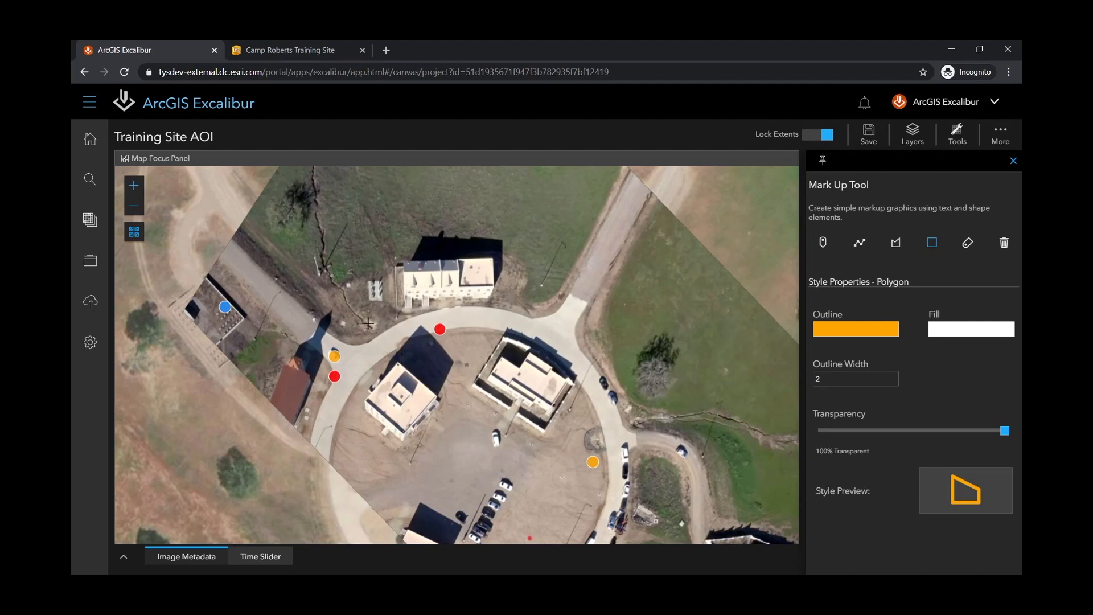
pyautogui.moveTo(269, 254); pyautogui.dragTo(528, 441)
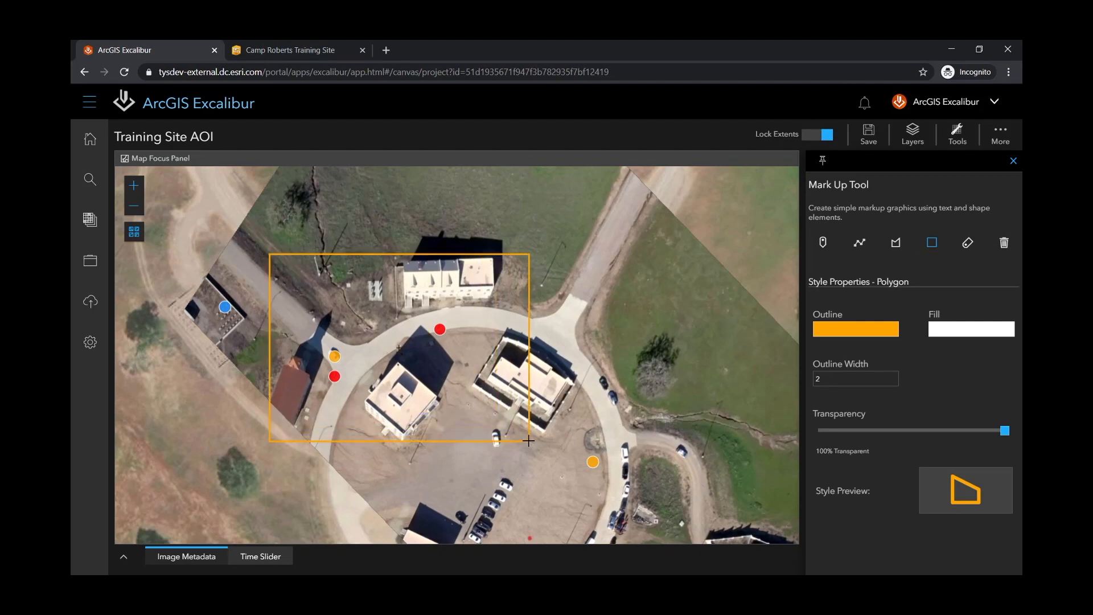
# Step: Add the text label "New Activity Identified" to the map above the mark-up rectangle
pyautogui.click(966, 246)
pyautogui.click(903, 319)
pyautogui.write('N')
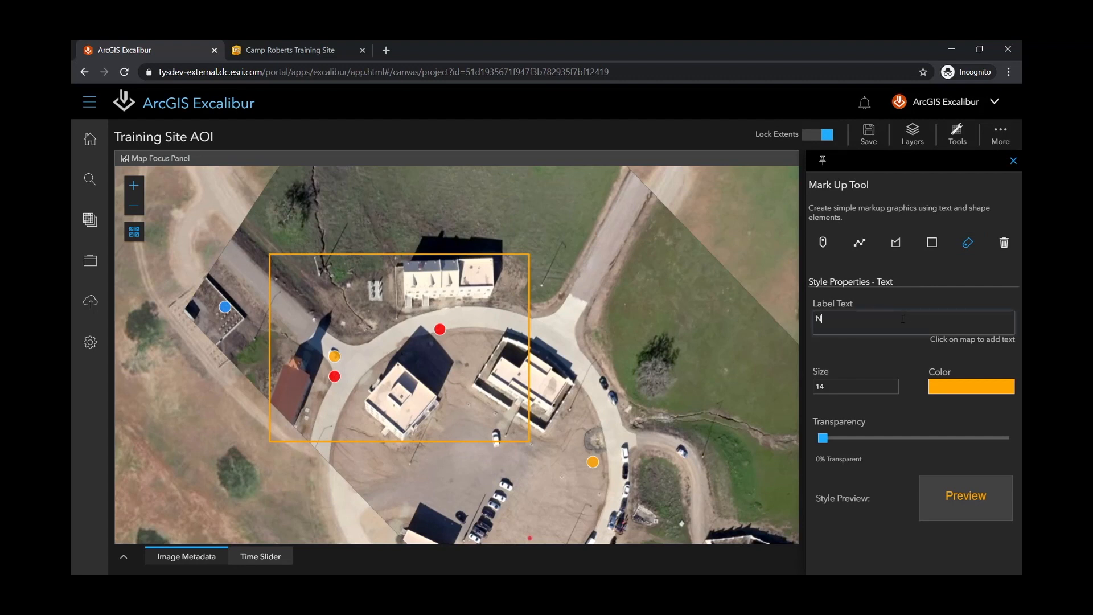
pyautogui.write('ew Activity Identified')
pyautogui.click(418, 192)
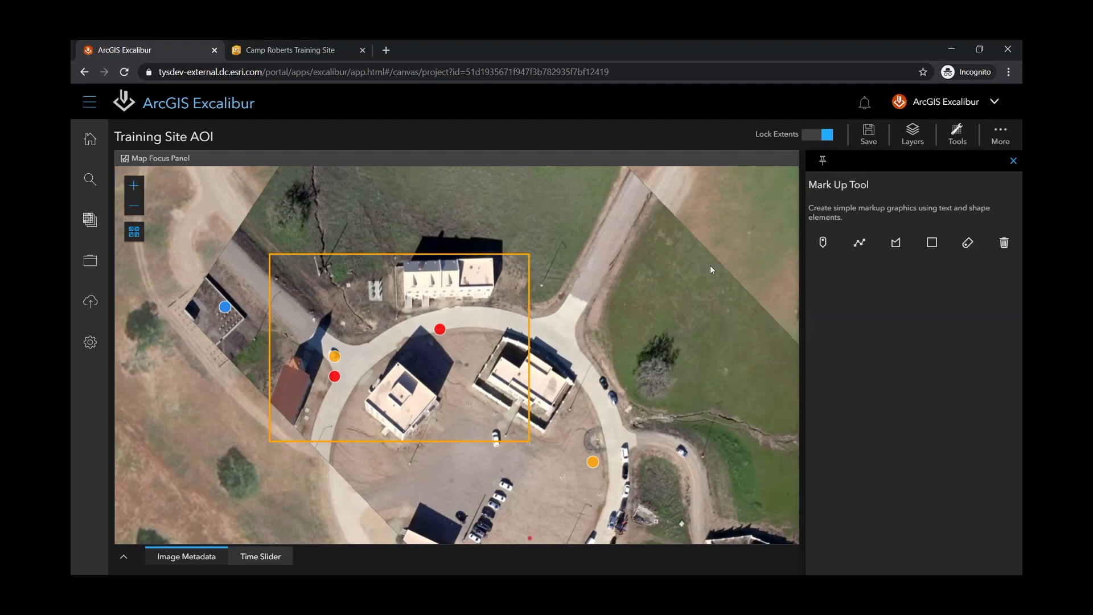
# Step: Draw an orange line from the text label to the rectangle's upper edge and save the imagery project
pyautogui.click(860, 243)
pyautogui.click(423, 198)
pyautogui.doubleClick(324, 252)
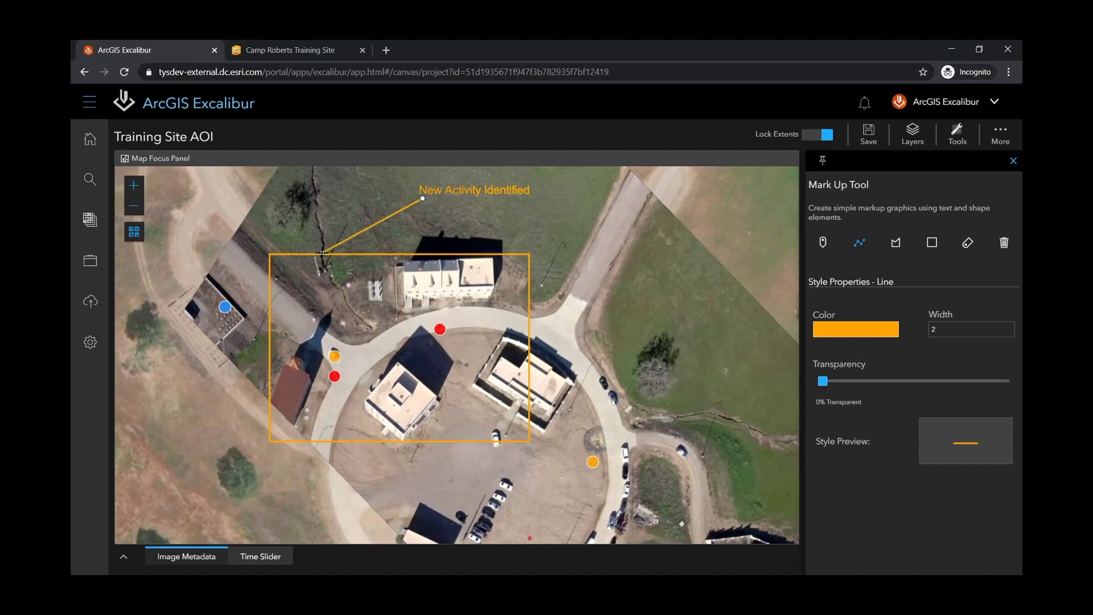
pyautogui.scroll(-1, 344, 265)
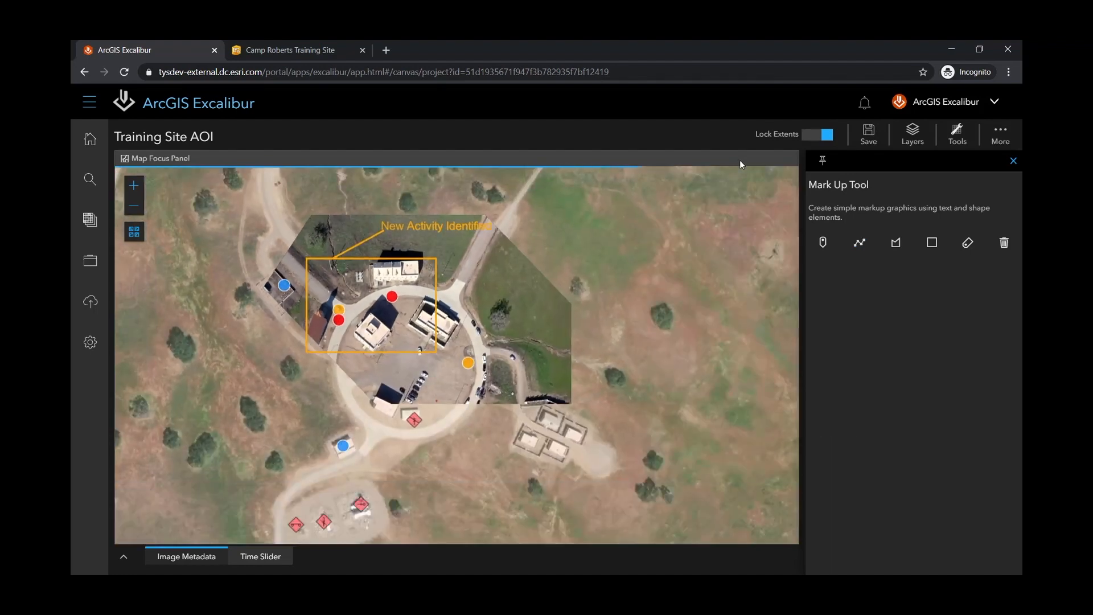
pyautogui.click(868, 139)
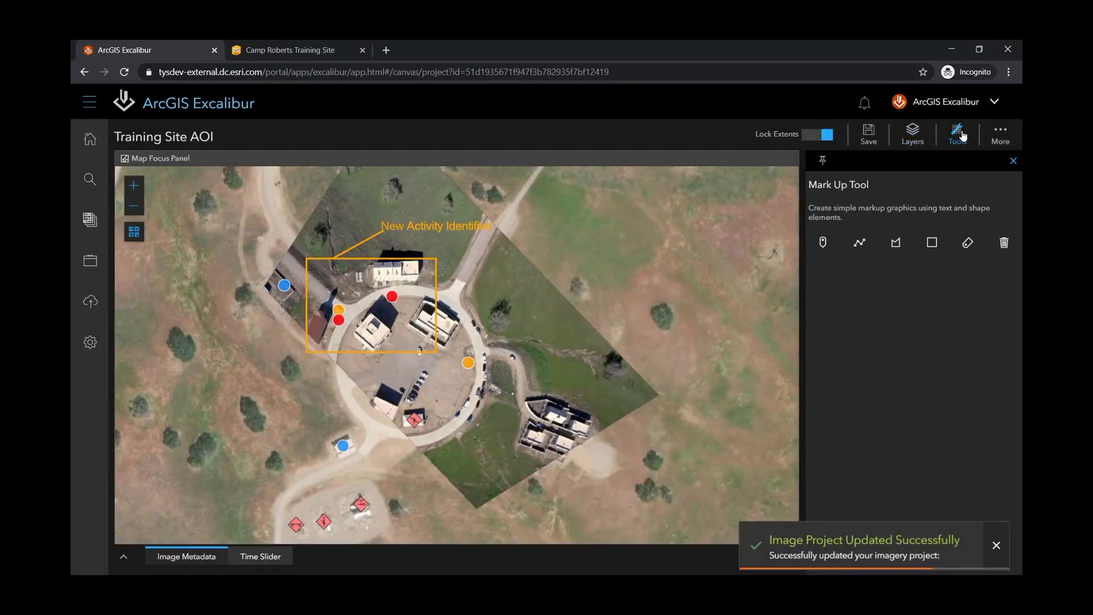
# Step: Start the Create Report tool and sketch a rectangular area of interest around the marked-up activity and its surrounding buildings
pyautogui.click(959, 134)
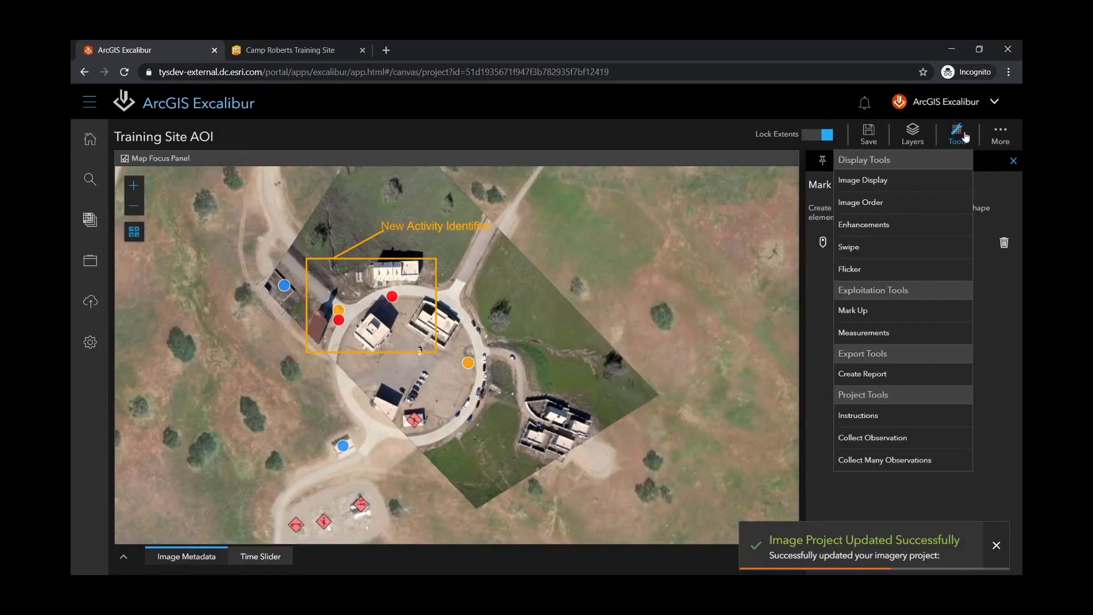
pyautogui.click(898, 383)
pyautogui.click(905, 276)
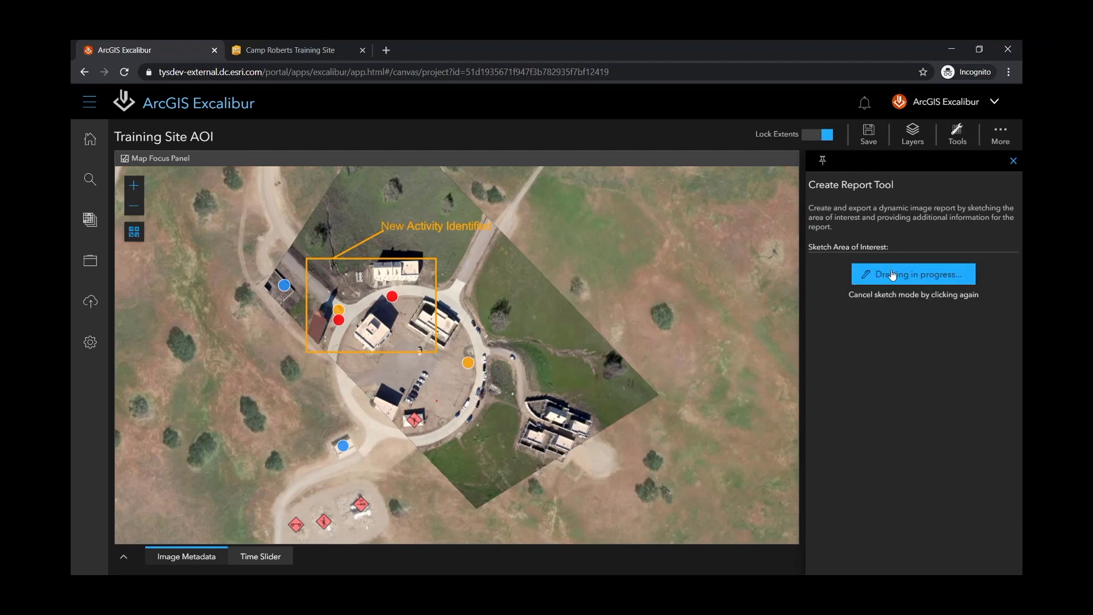
pyautogui.moveTo(226, 185)
pyautogui.mouseDown()
pyautogui.moveTo(504, 344)
pyautogui.moveTo(609, 424)
pyautogui.mouseUp()
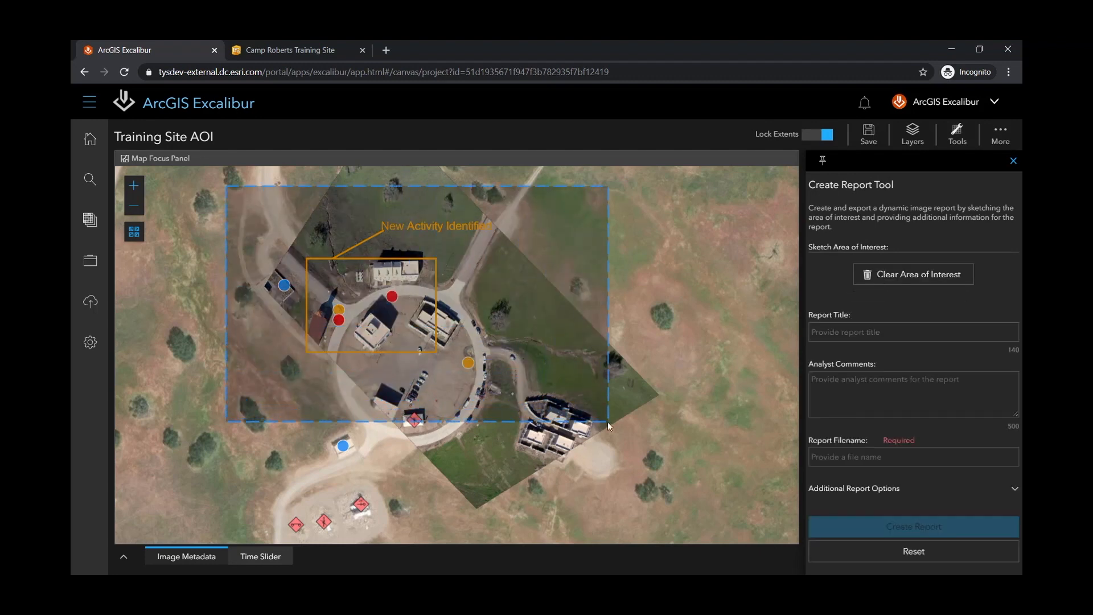
# Step: Enter "New Activity" as both the report title and the report filename
pyautogui.click(889, 331)
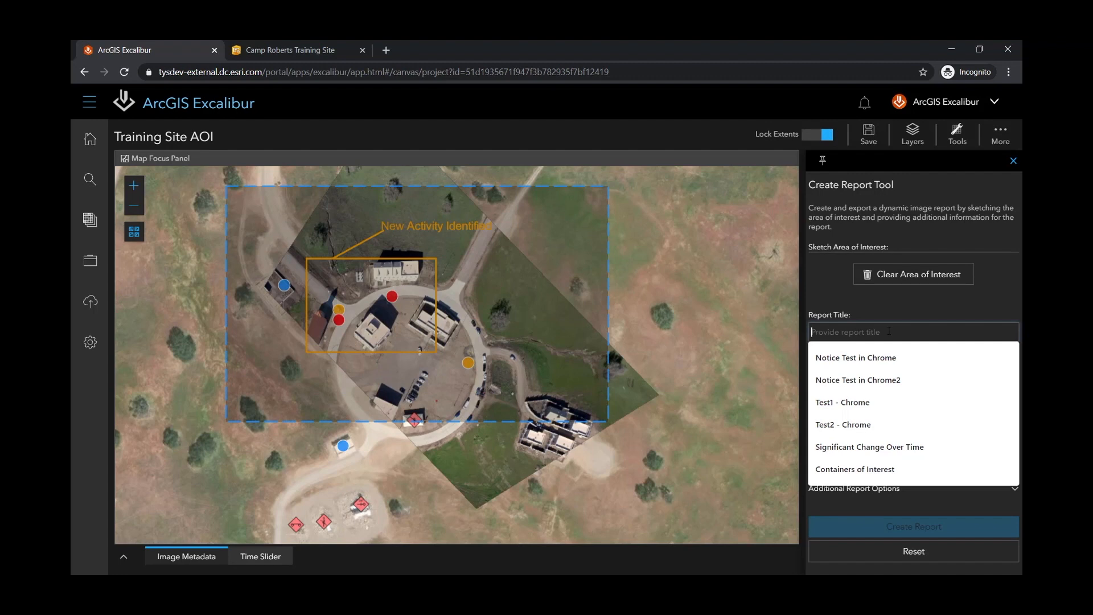
pyautogui.write('New Activity')
pyautogui.moveTo(860, 333); pyautogui.dragTo(794, 343)
pyautogui.hotkey('ctrl', 'c')
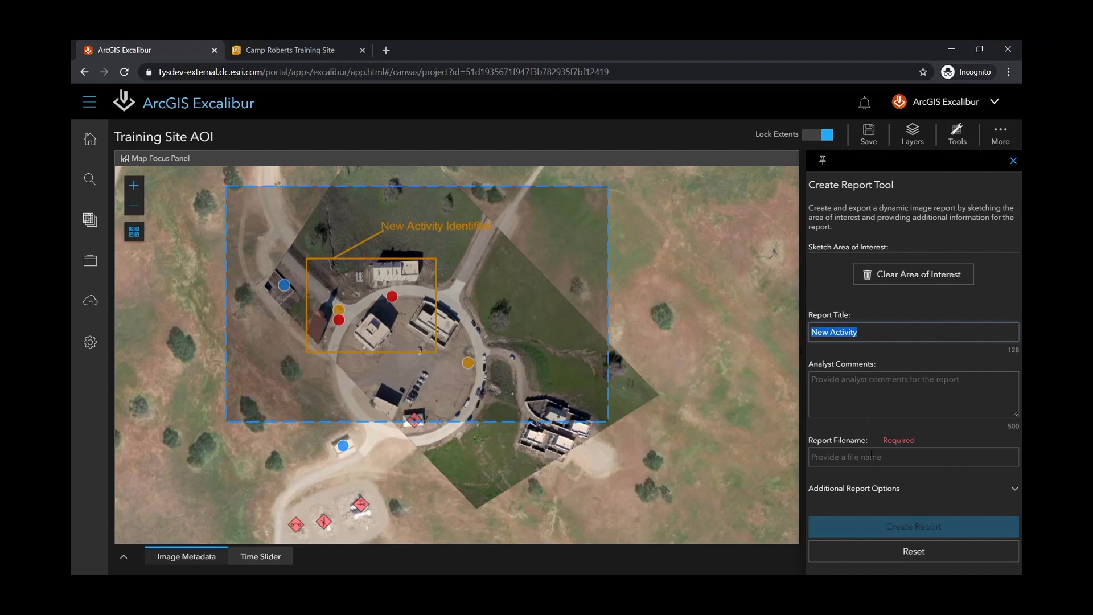
pyautogui.click(874, 455)
pyautogui.hotkey('ctrl', 'v')
# Step: Enable dark mode and uploading a copy to the portal account in the additional report options, and create the report
pyautogui.click(1015, 491)
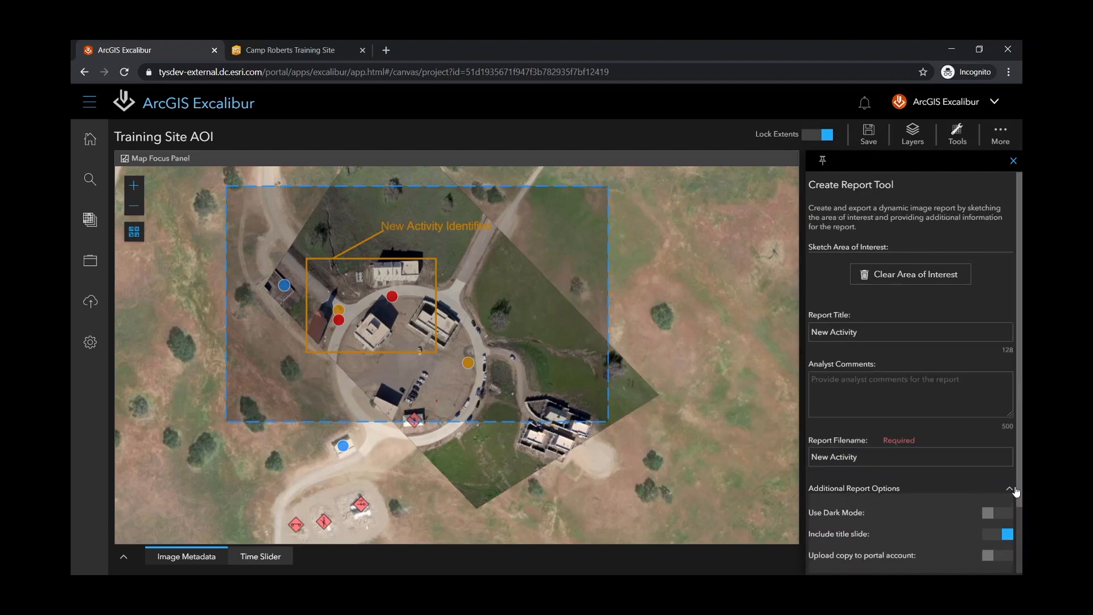
pyautogui.scroll(-1, 1003, 499)
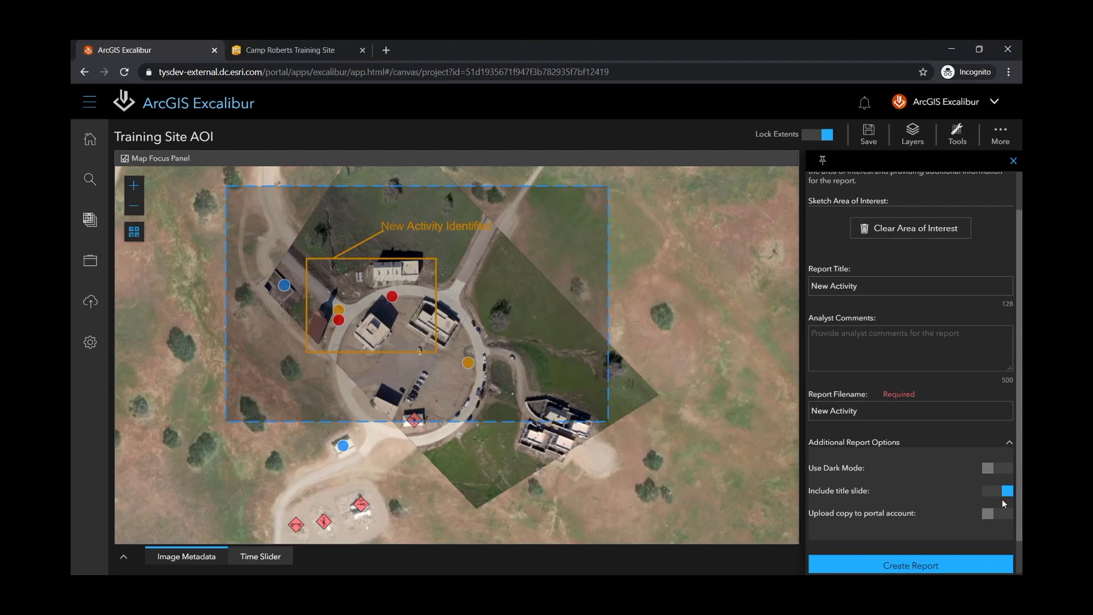
pyautogui.click(994, 475)
pyautogui.click(991, 515)
pyautogui.click(892, 571)
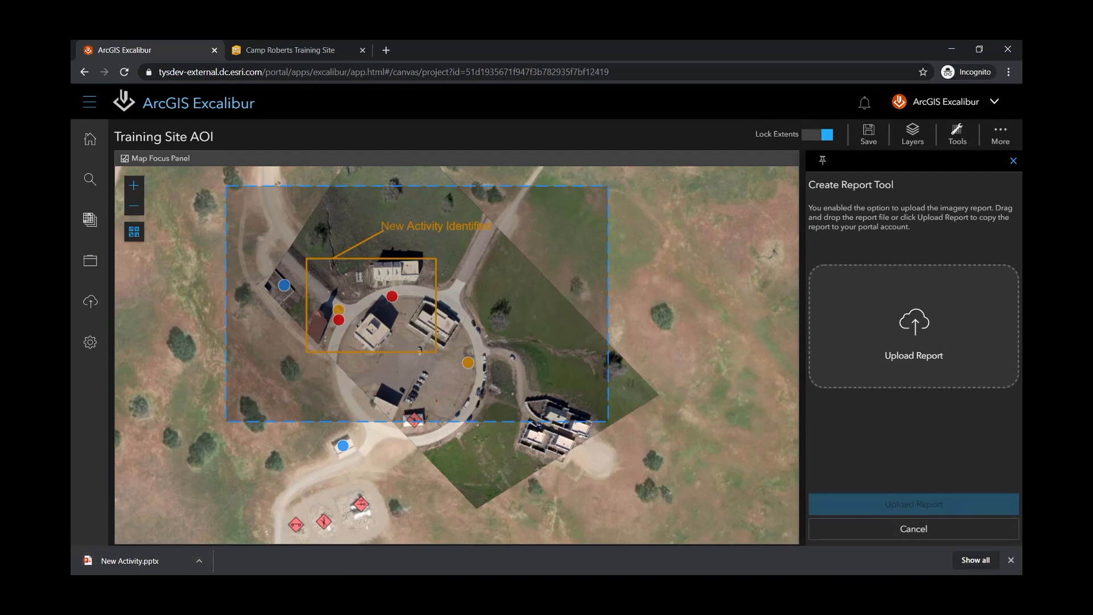
# Step: Open the downloaded New Activity.pptx in PowerPoint, review its title slide and imagery slide, and close it
pyautogui.click(199, 561)
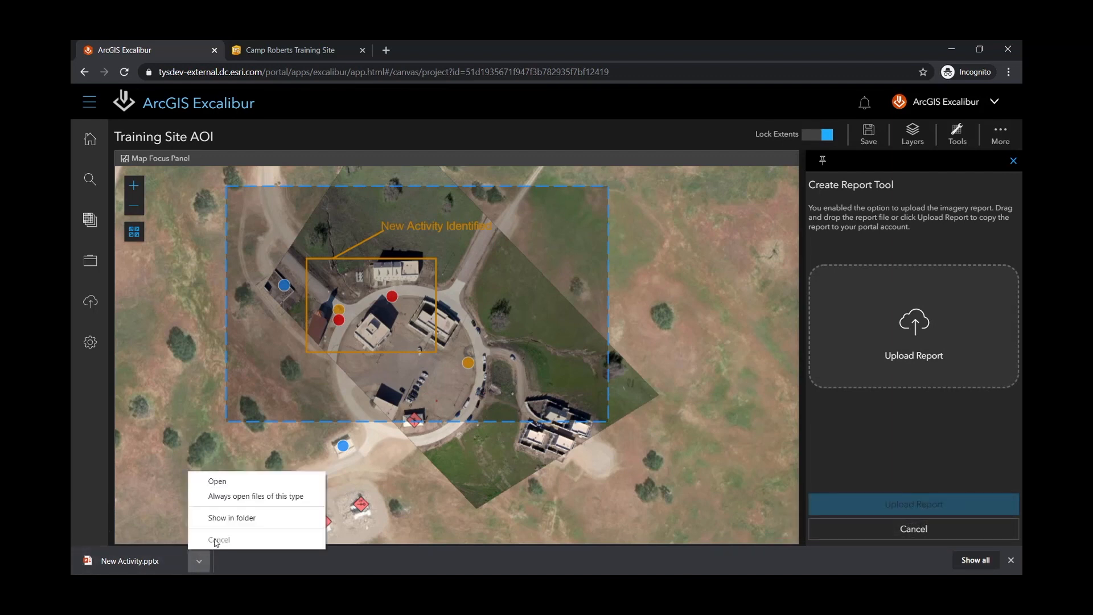
pyautogui.click(213, 517)
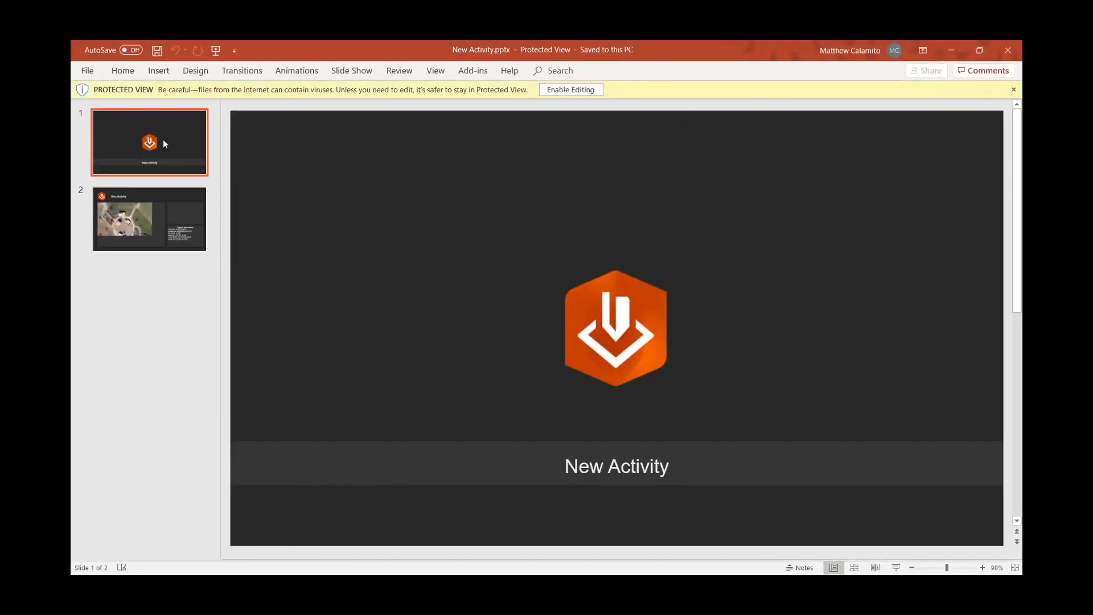
pyautogui.click(158, 222)
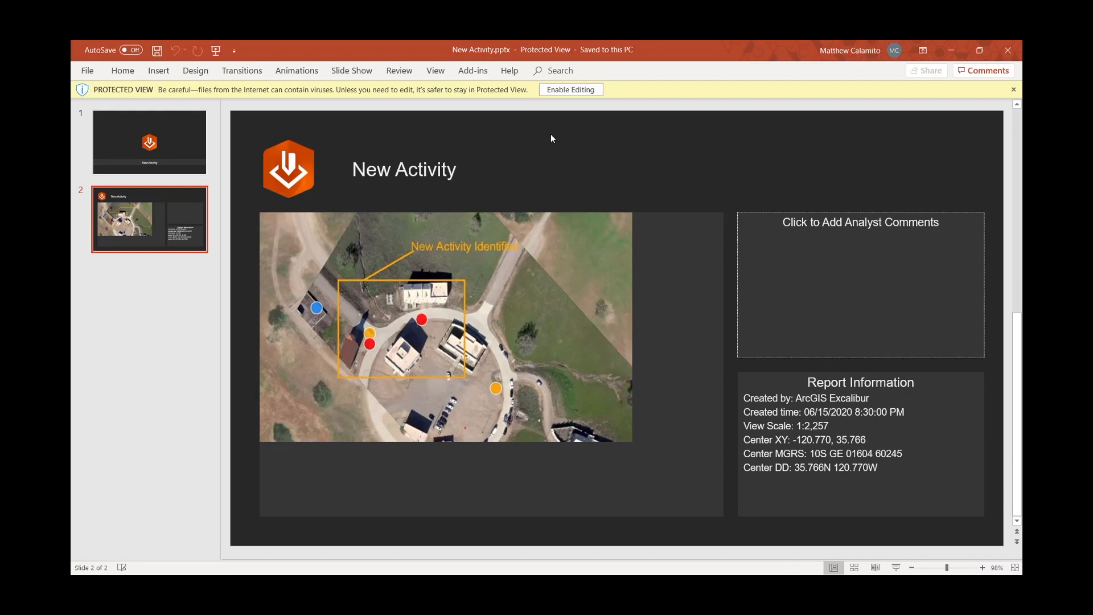
pyautogui.click(1012, 48)
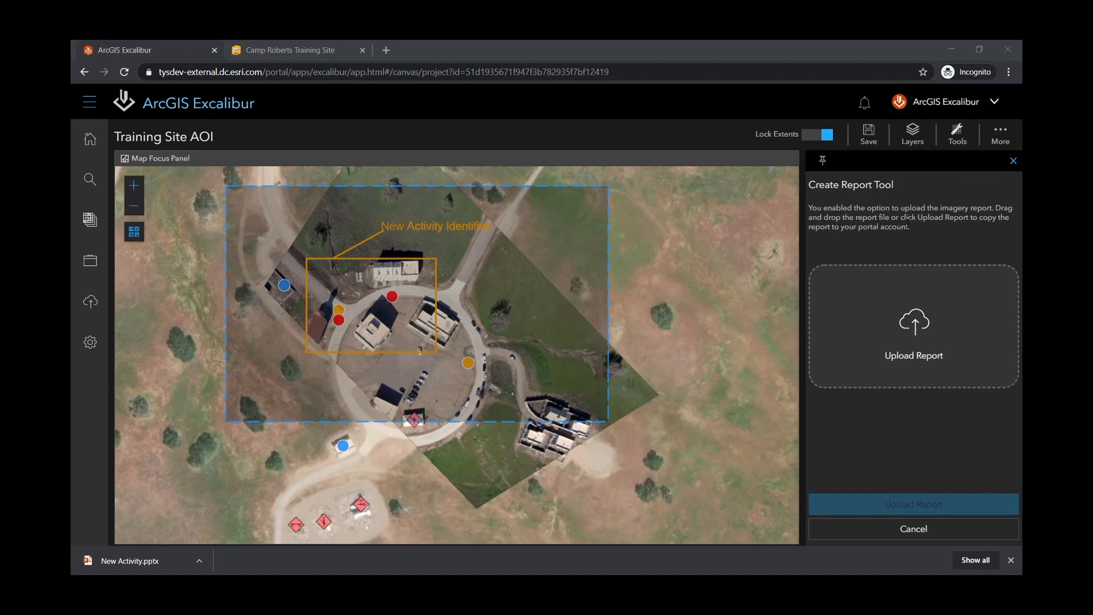
# Step: Upload New Activity.pptx to the portal account and delete the report's app notice
pyautogui.moveTo(130, 560); pyautogui.dragTo(922, 342)
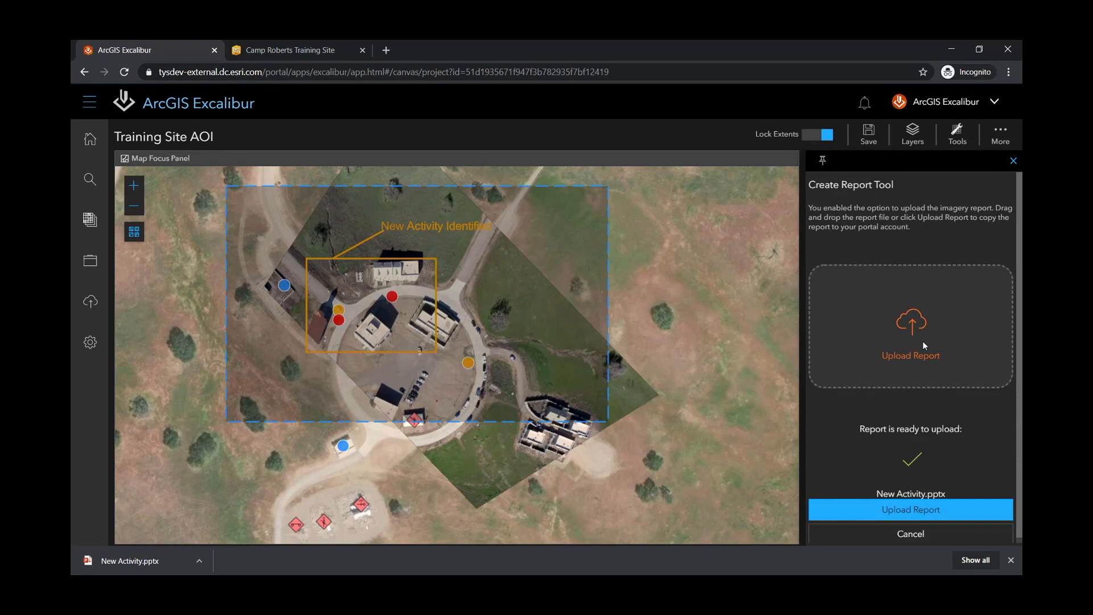
pyautogui.click(902, 518)
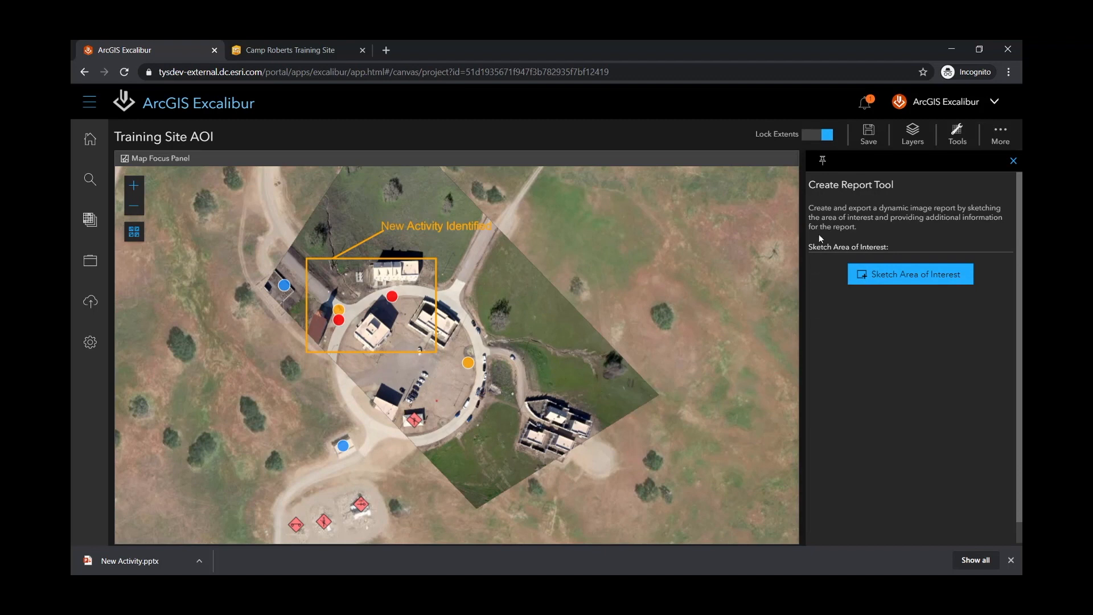
pyautogui.click(865, 105)
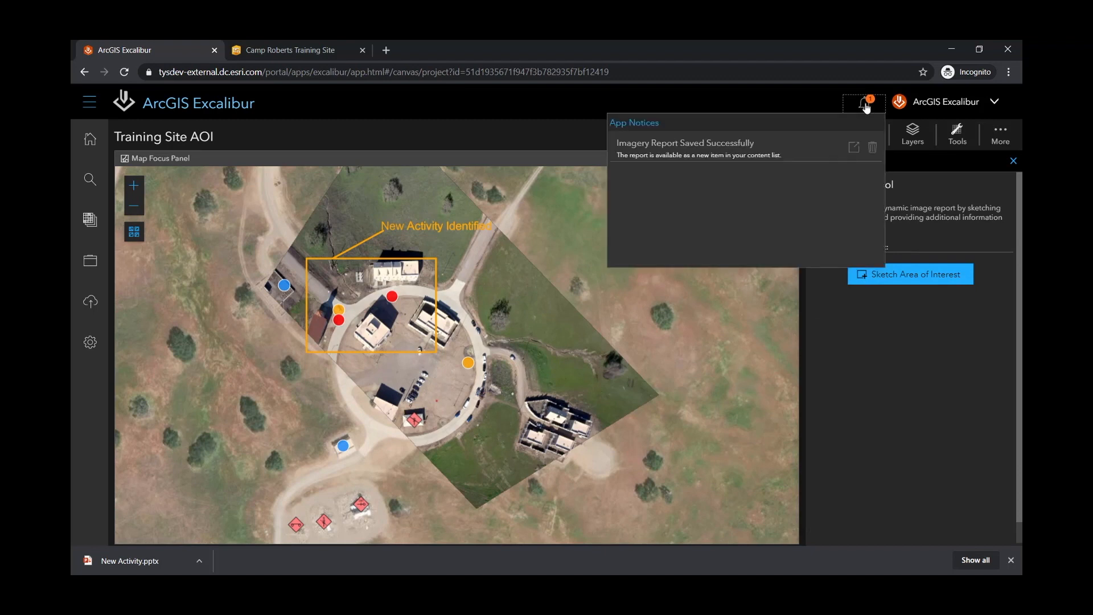
pyautogui.click(871, 148)
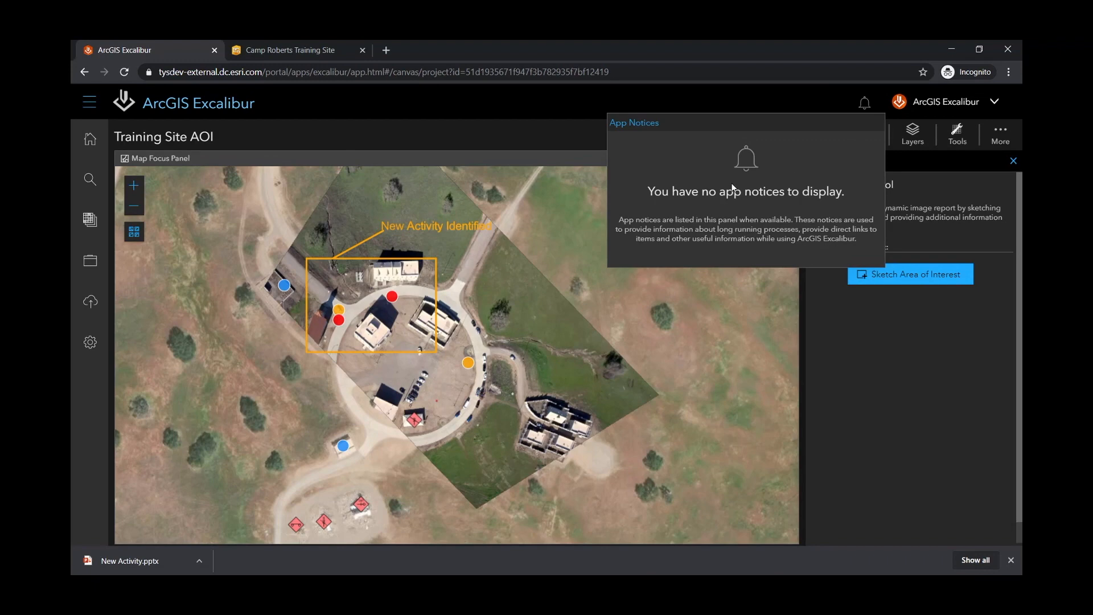
pyautogui.click(561, 209)
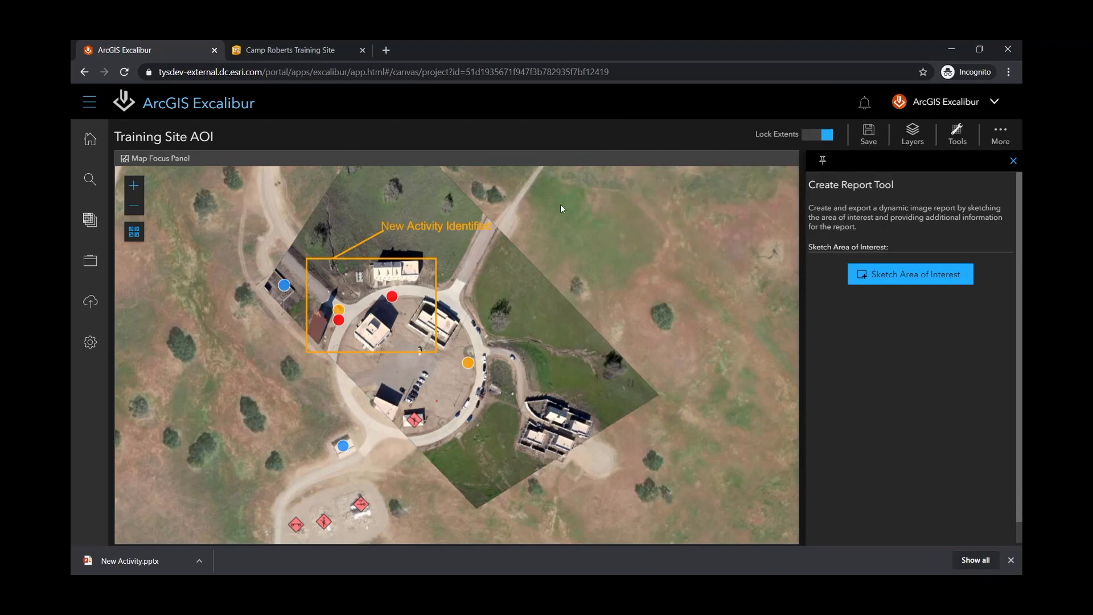
# Step: Switch to the Camp Roberts Training Site page
pyautogui.click(287, 52)
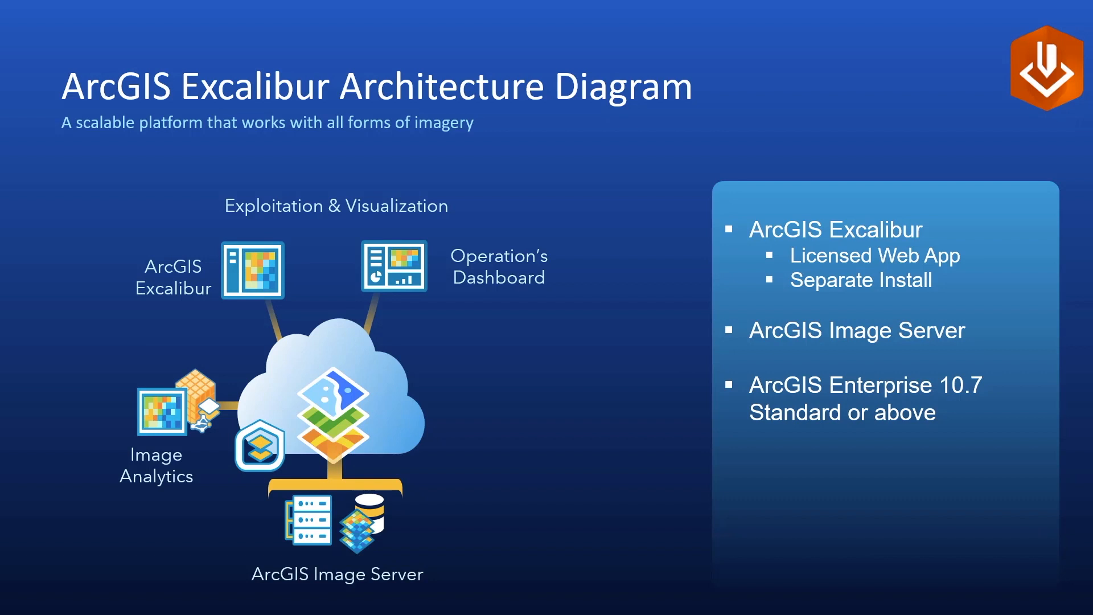
pyautogui.press('Right')
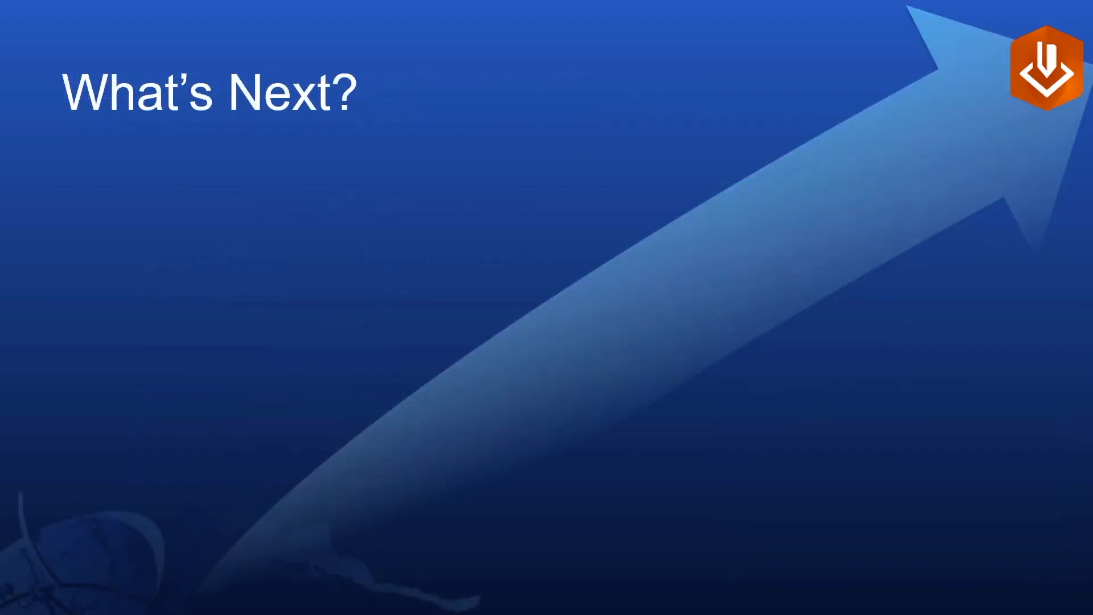